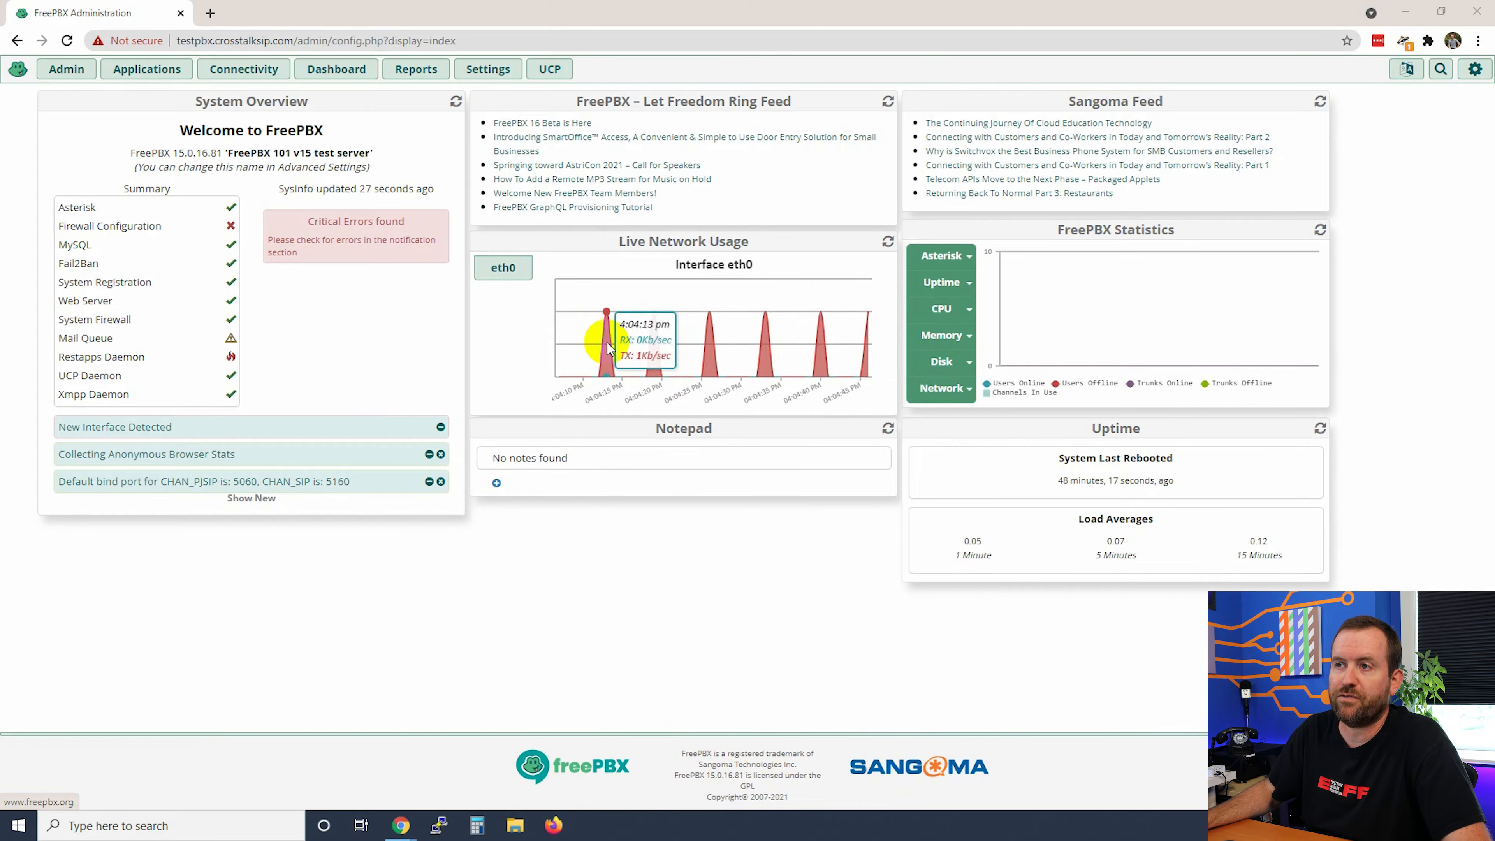
Step: Open the Settings menu from the FreePBX administration dashboard
click(490, 68)
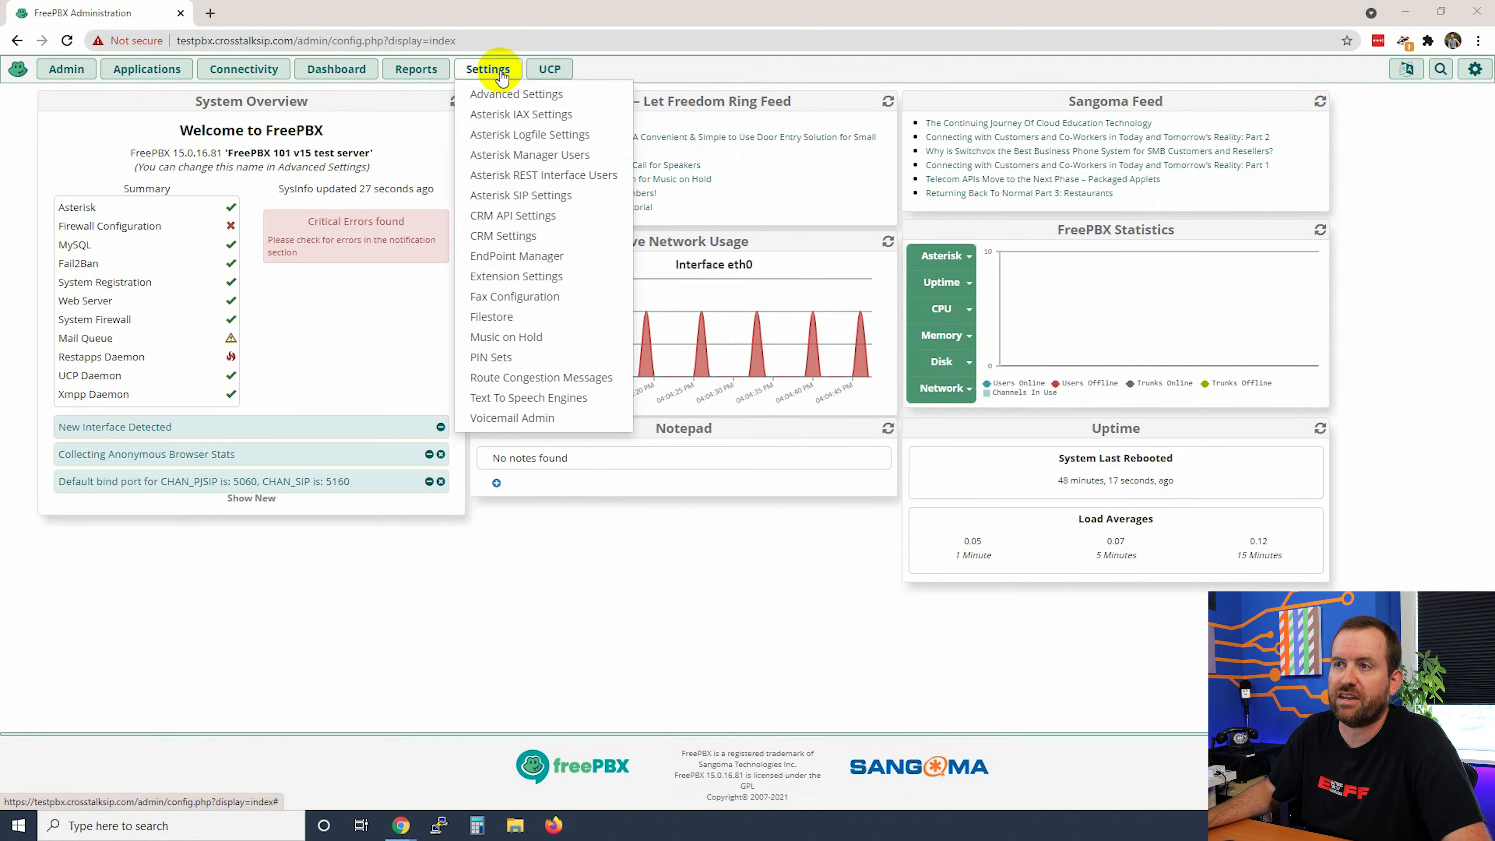
Step: Go to Asterisk SIP Settings and review NAT External Address 149.28.8.111 and Local Network 149.28.8.0/23
click(497, 196)
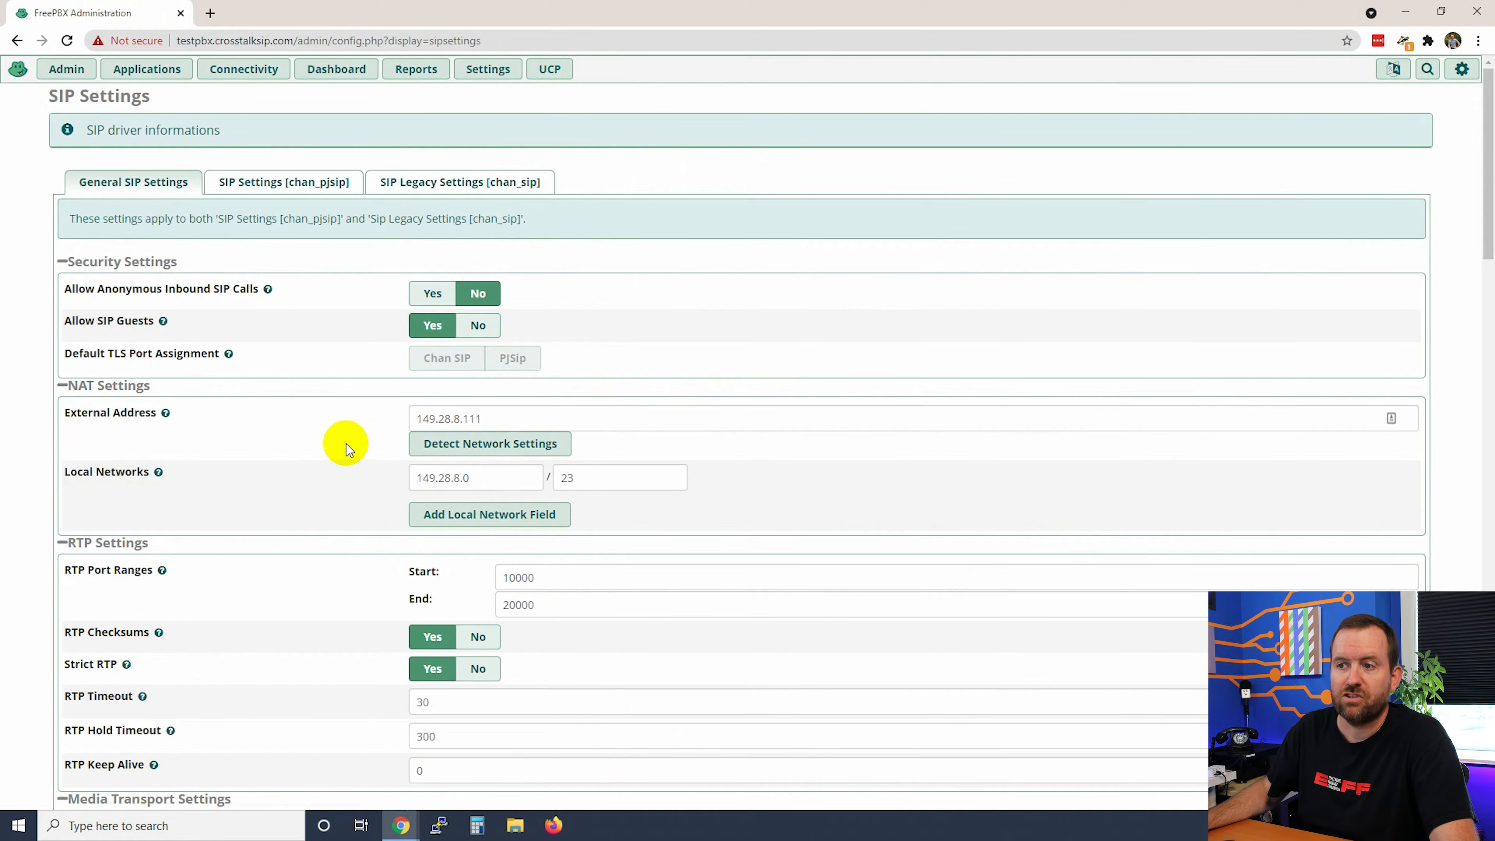
drag(482, 418, 357, 420)
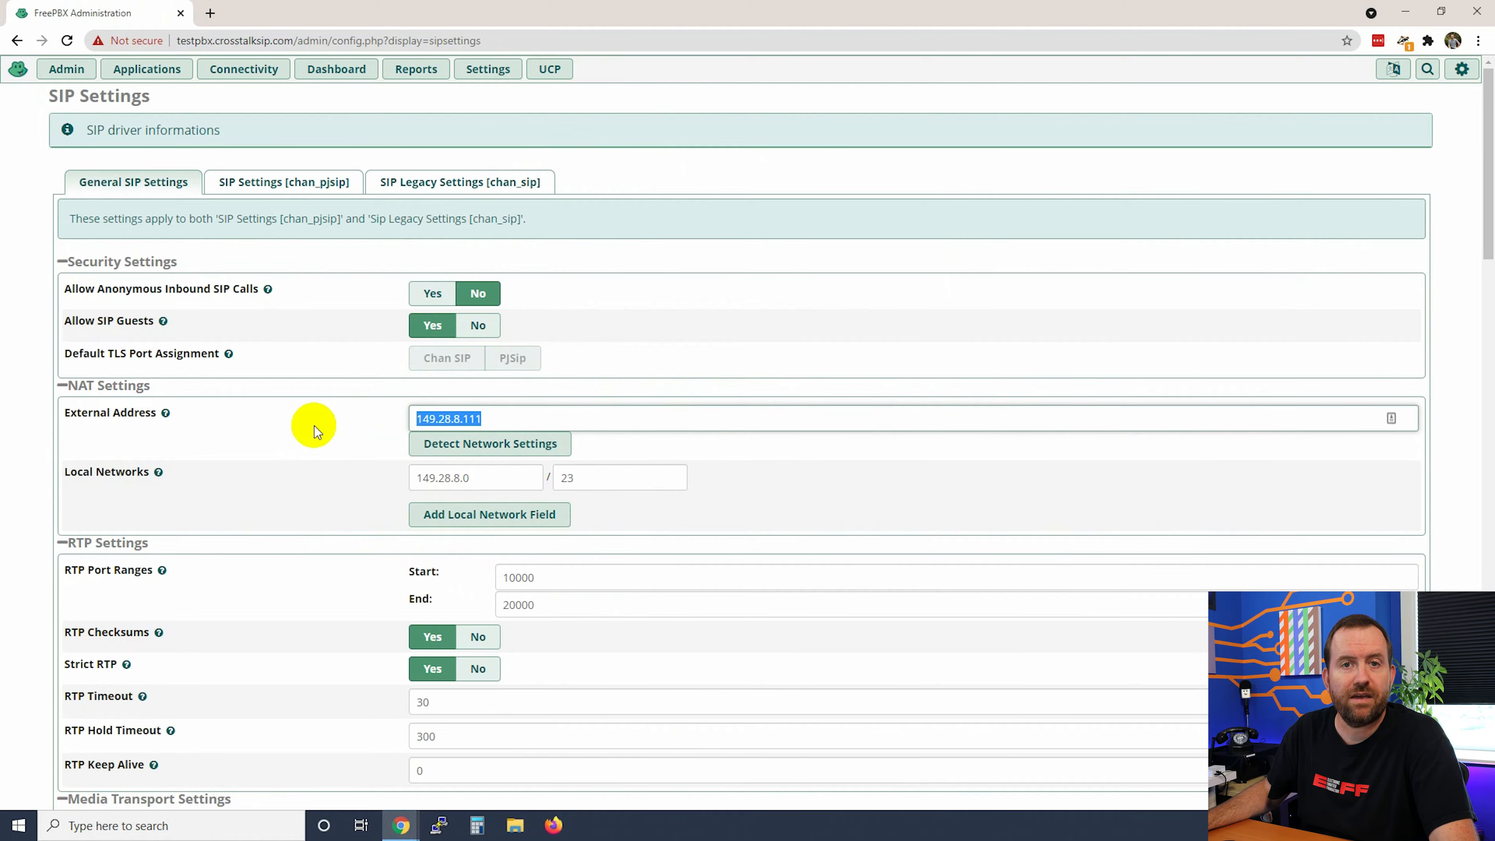
click(474, 478)
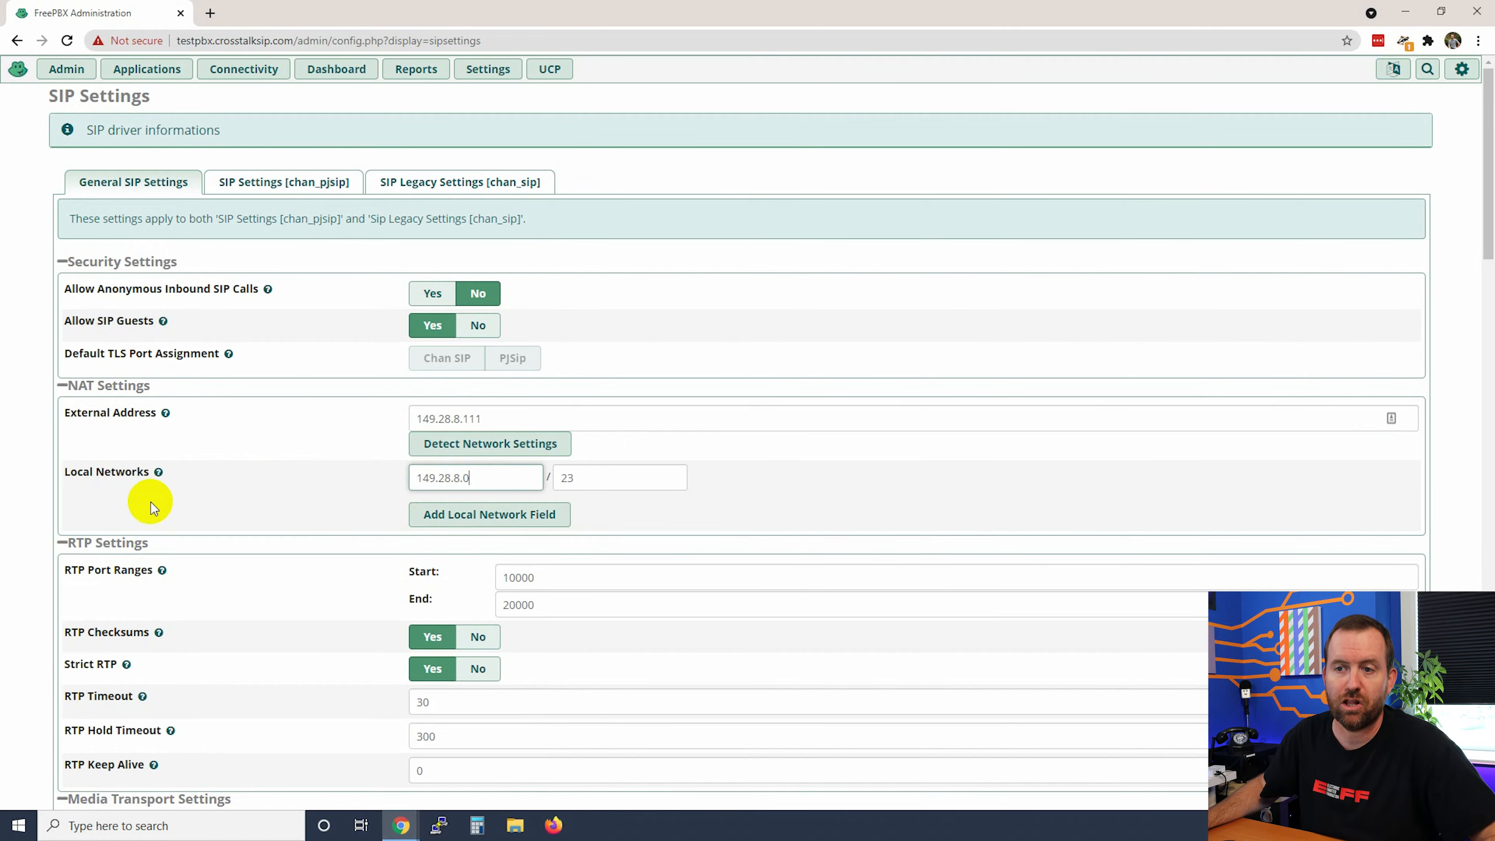
drag(68, 480, 207, 495)
Step: Add a second Local Network row with address 192.168.1.0 and mask 24
click(239, 507)
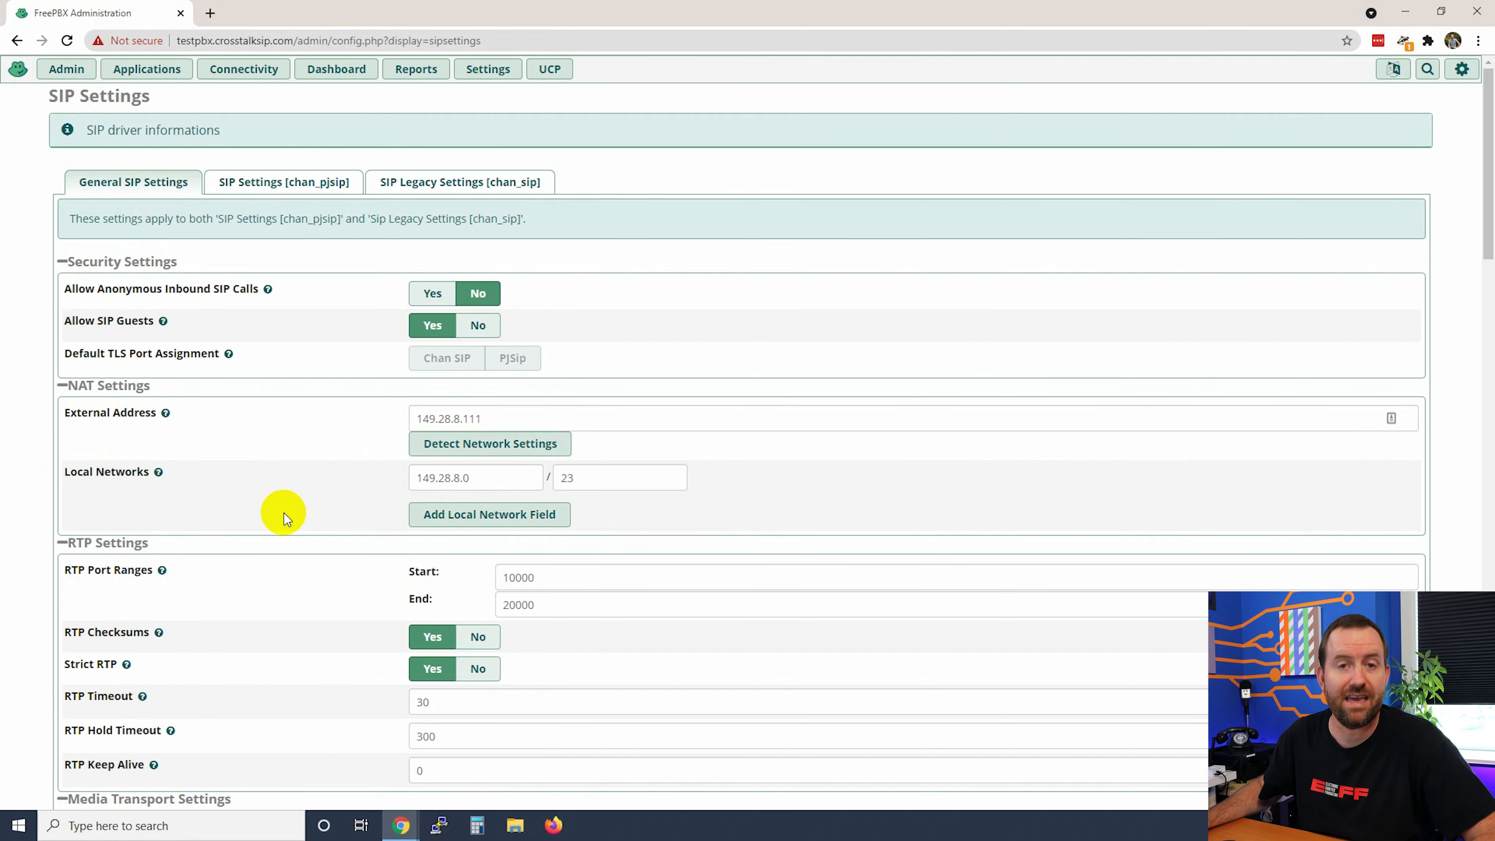
click(456, 515)
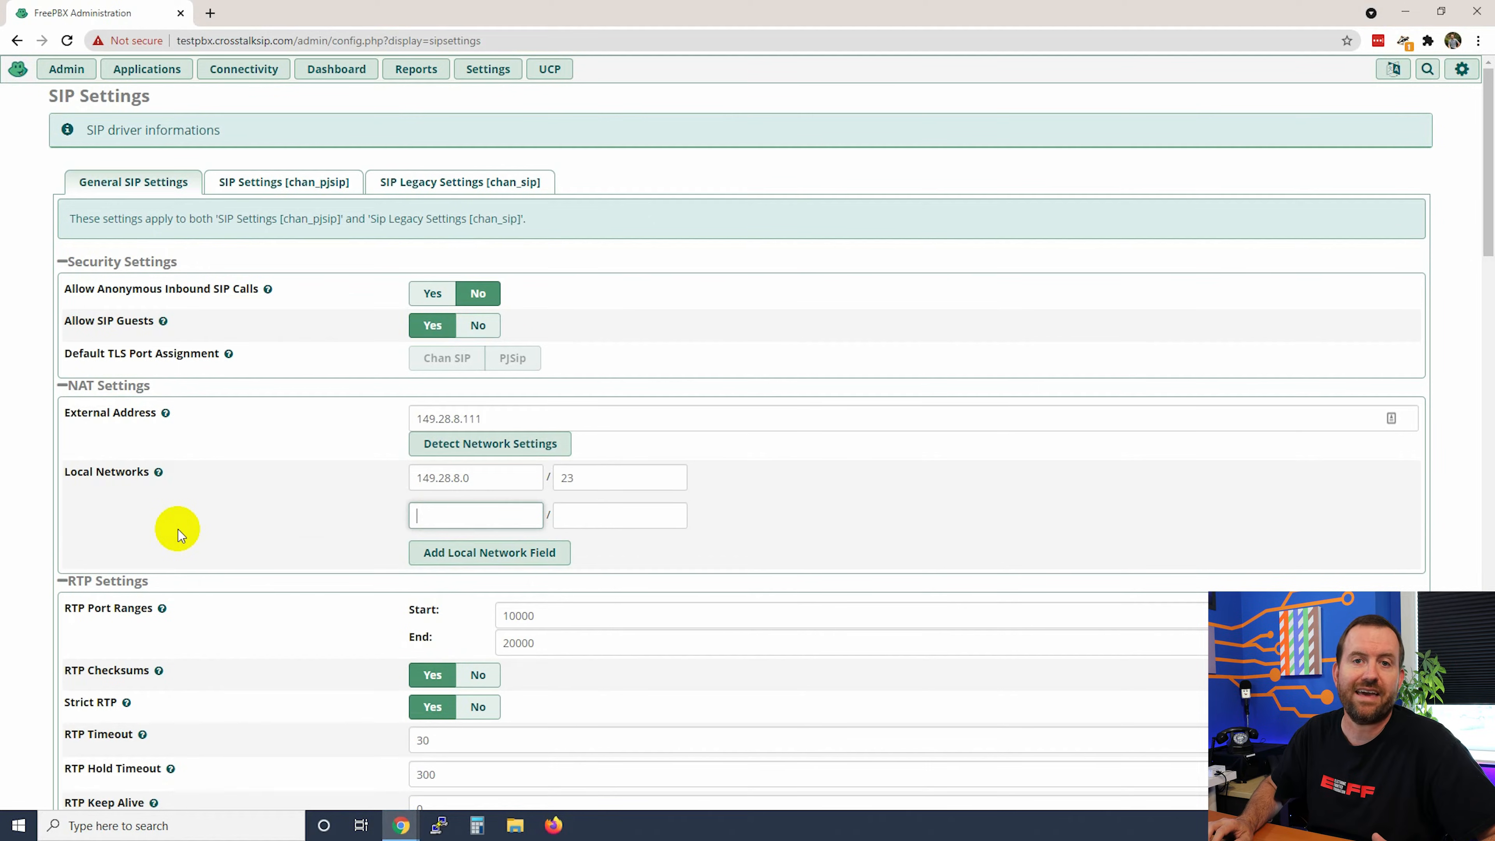
text(192.168.1.0)
key(Tab)
text(24)
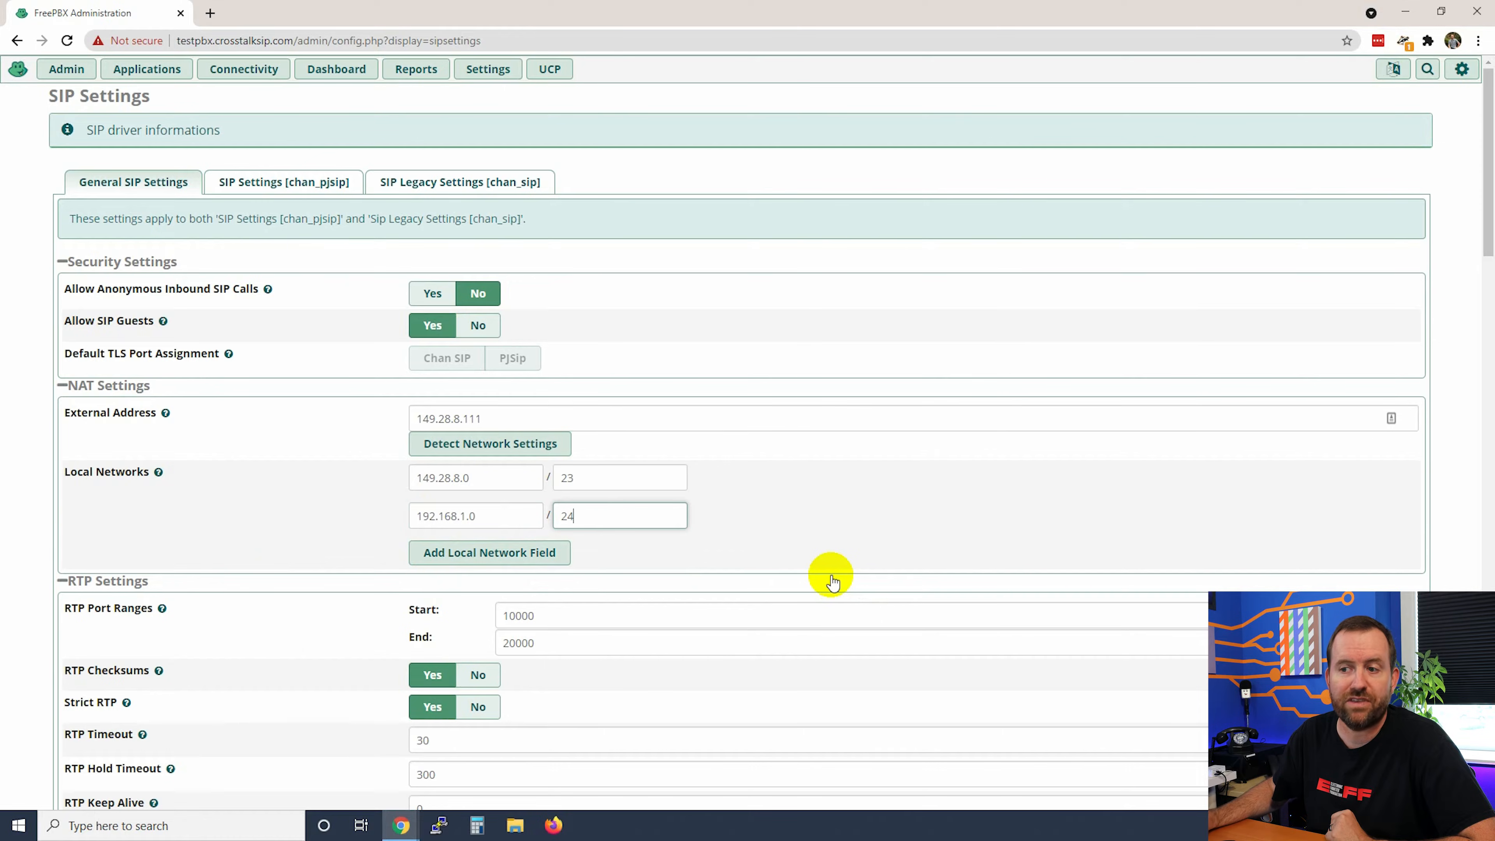
scroll(832, 582, down, 20)
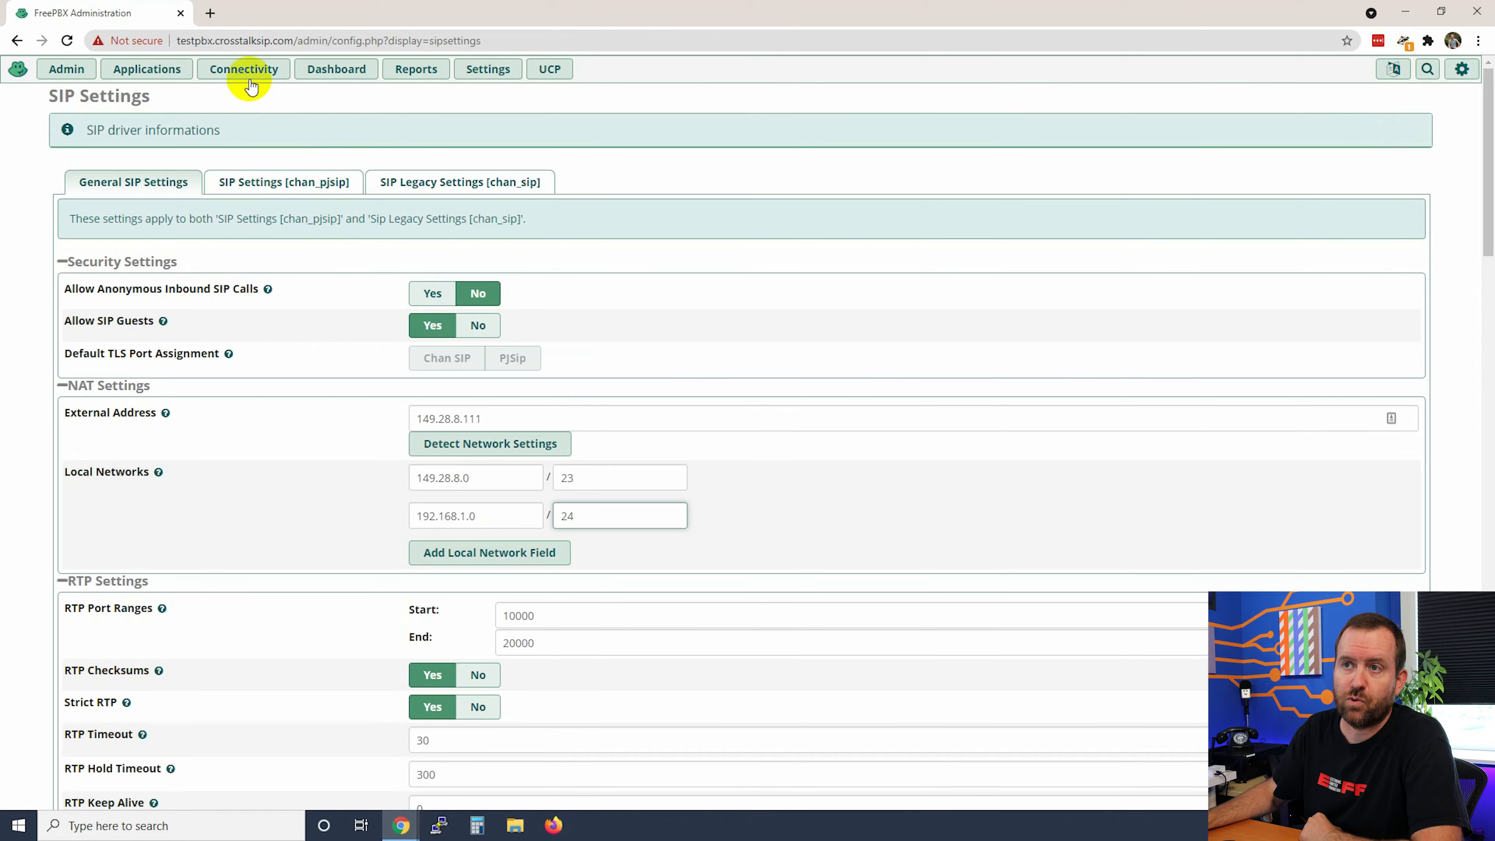
click(243, 69)
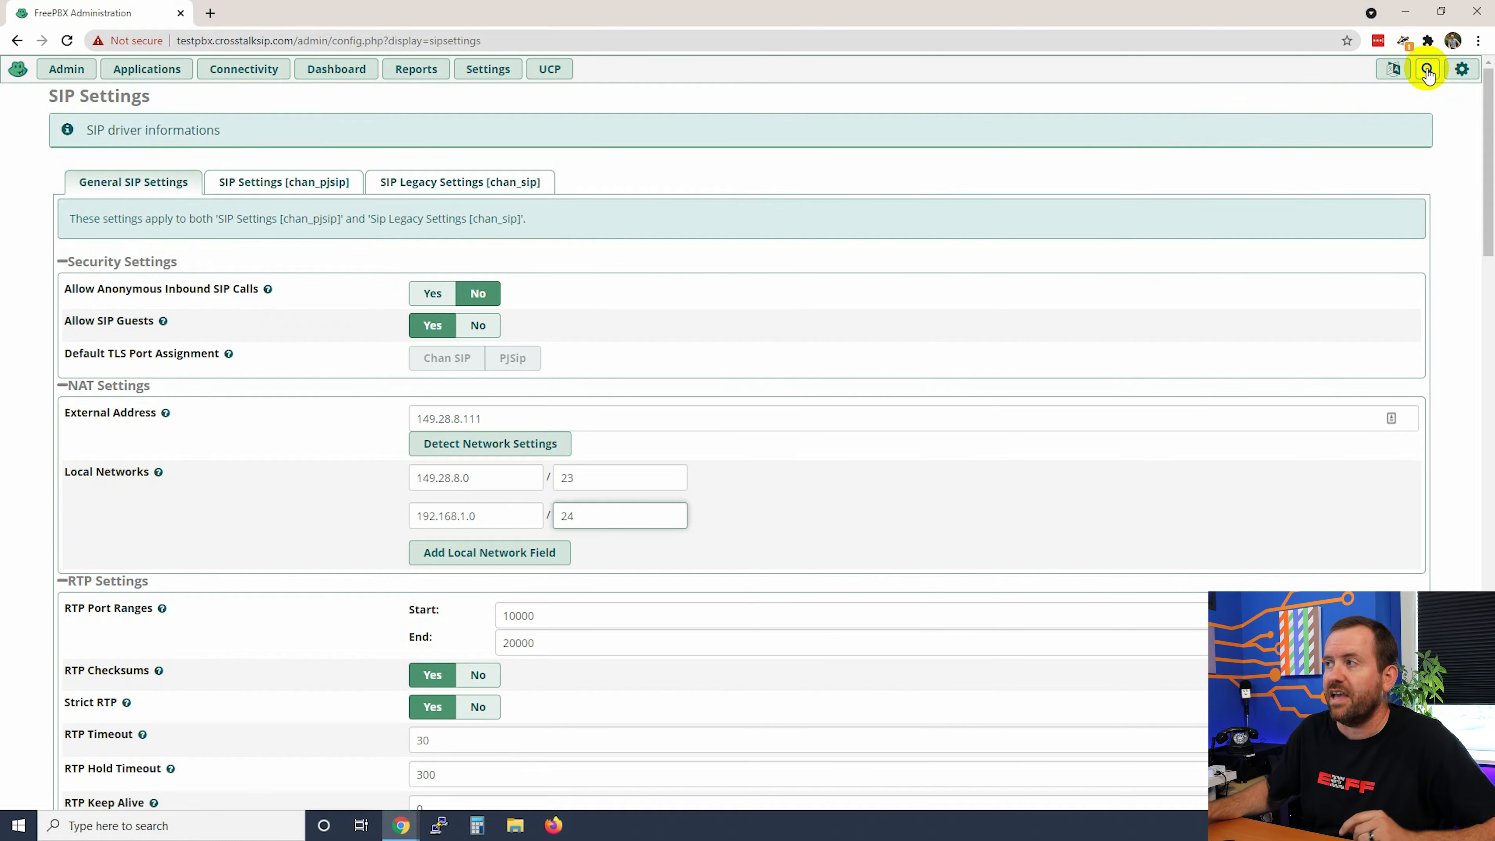
Step: Search the modules for 'Firew' and go to the Firewall module
click(1427, 71)
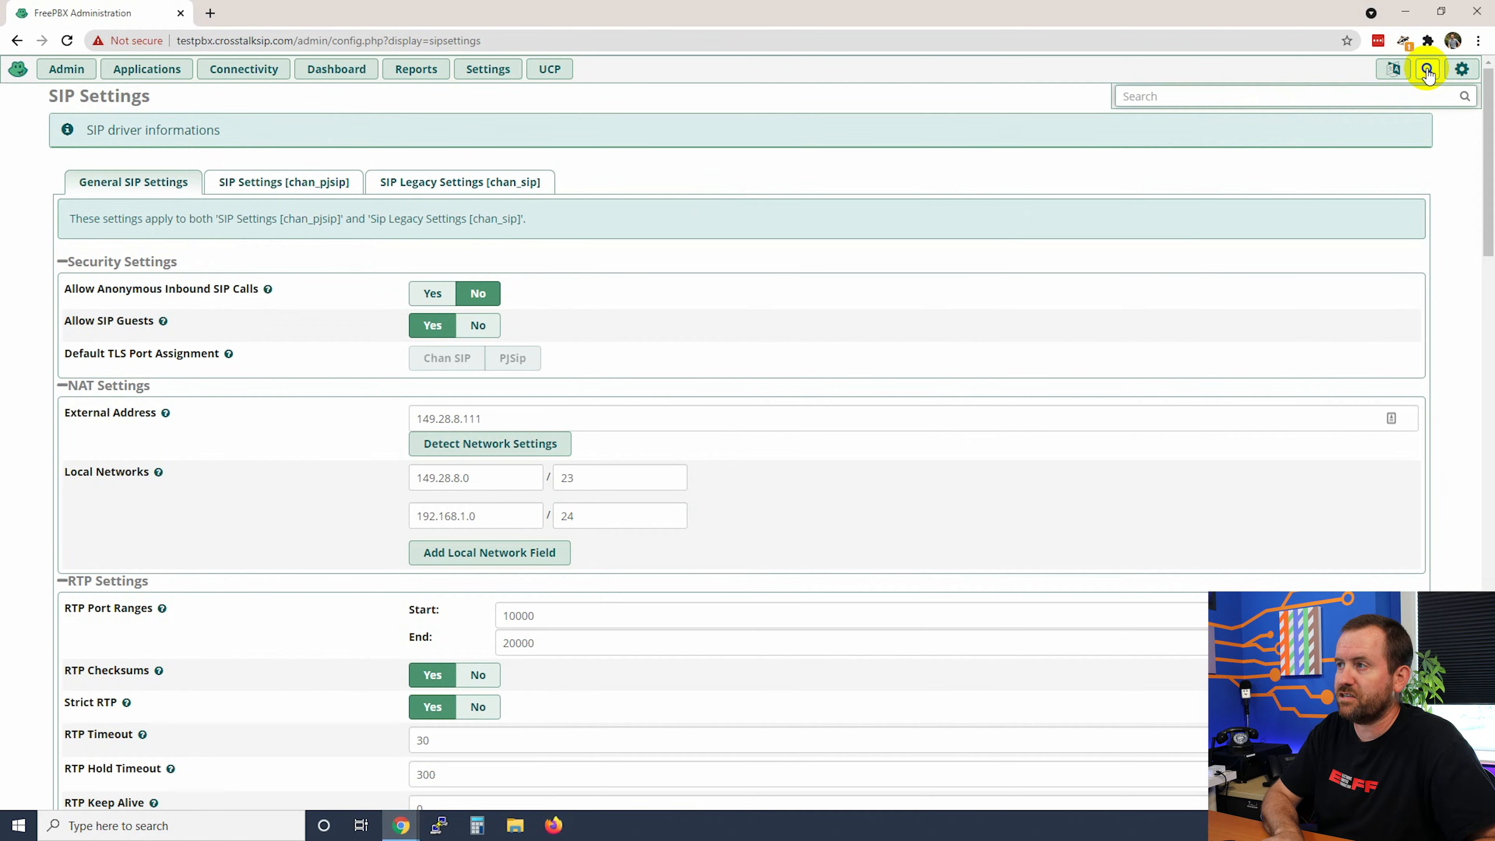
text(Firew)
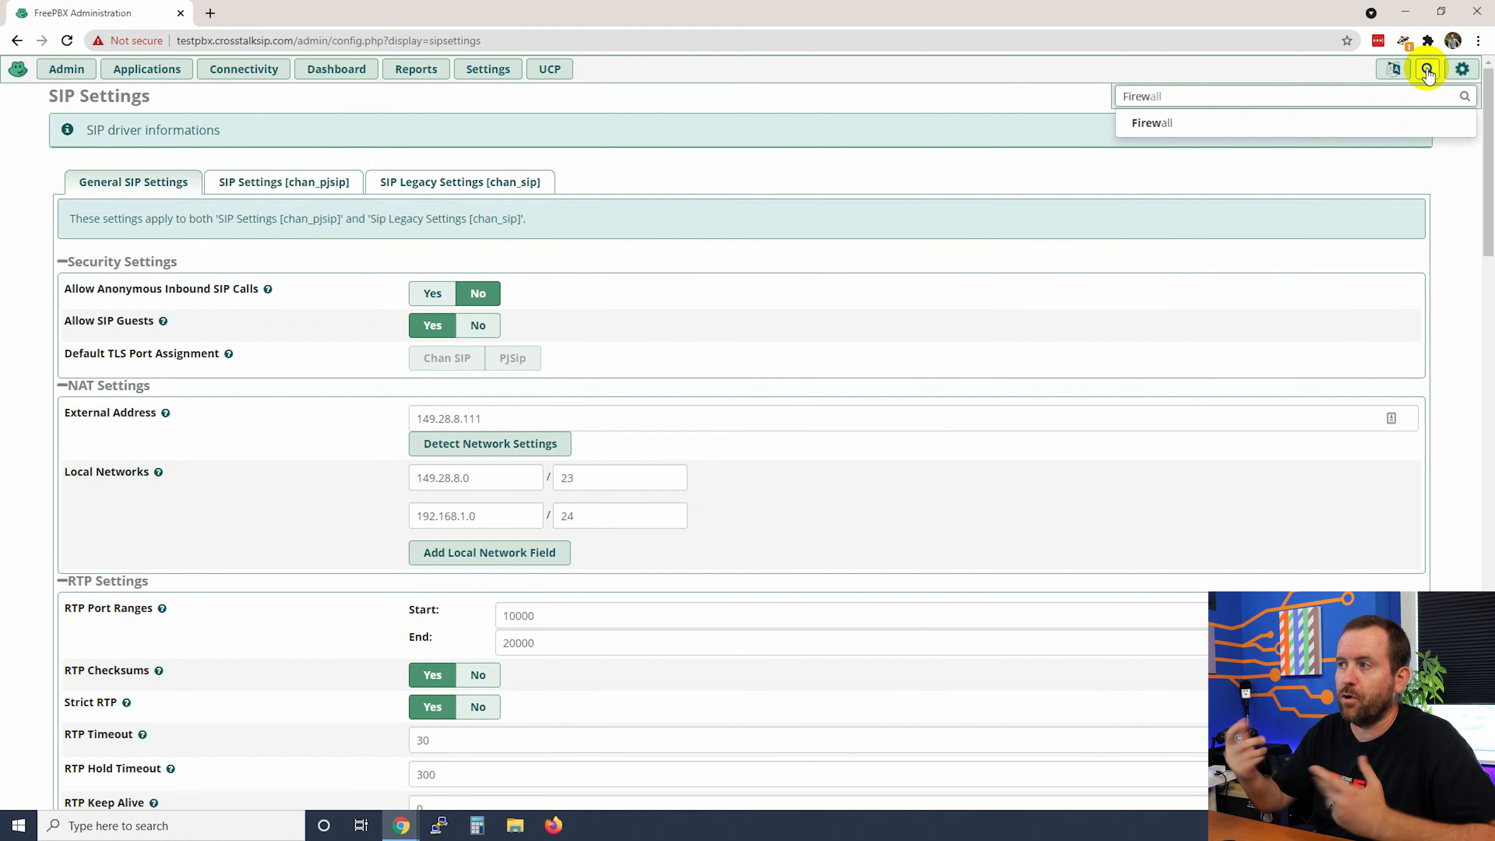
click(1155, 128)
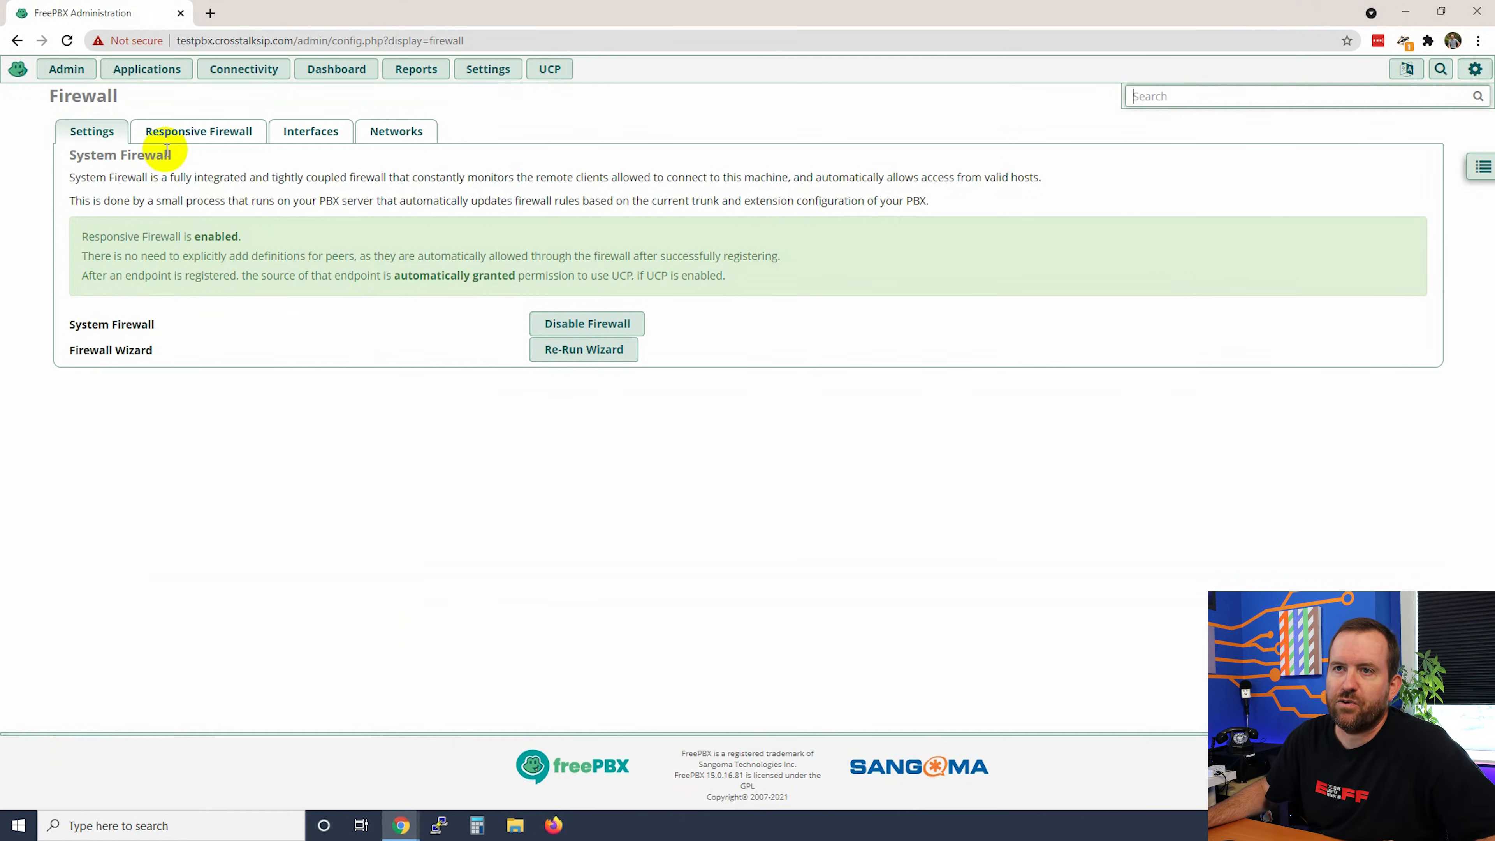
Step: Switch the Firewall page to its Networks section listing known network definitions
click(395, 132)
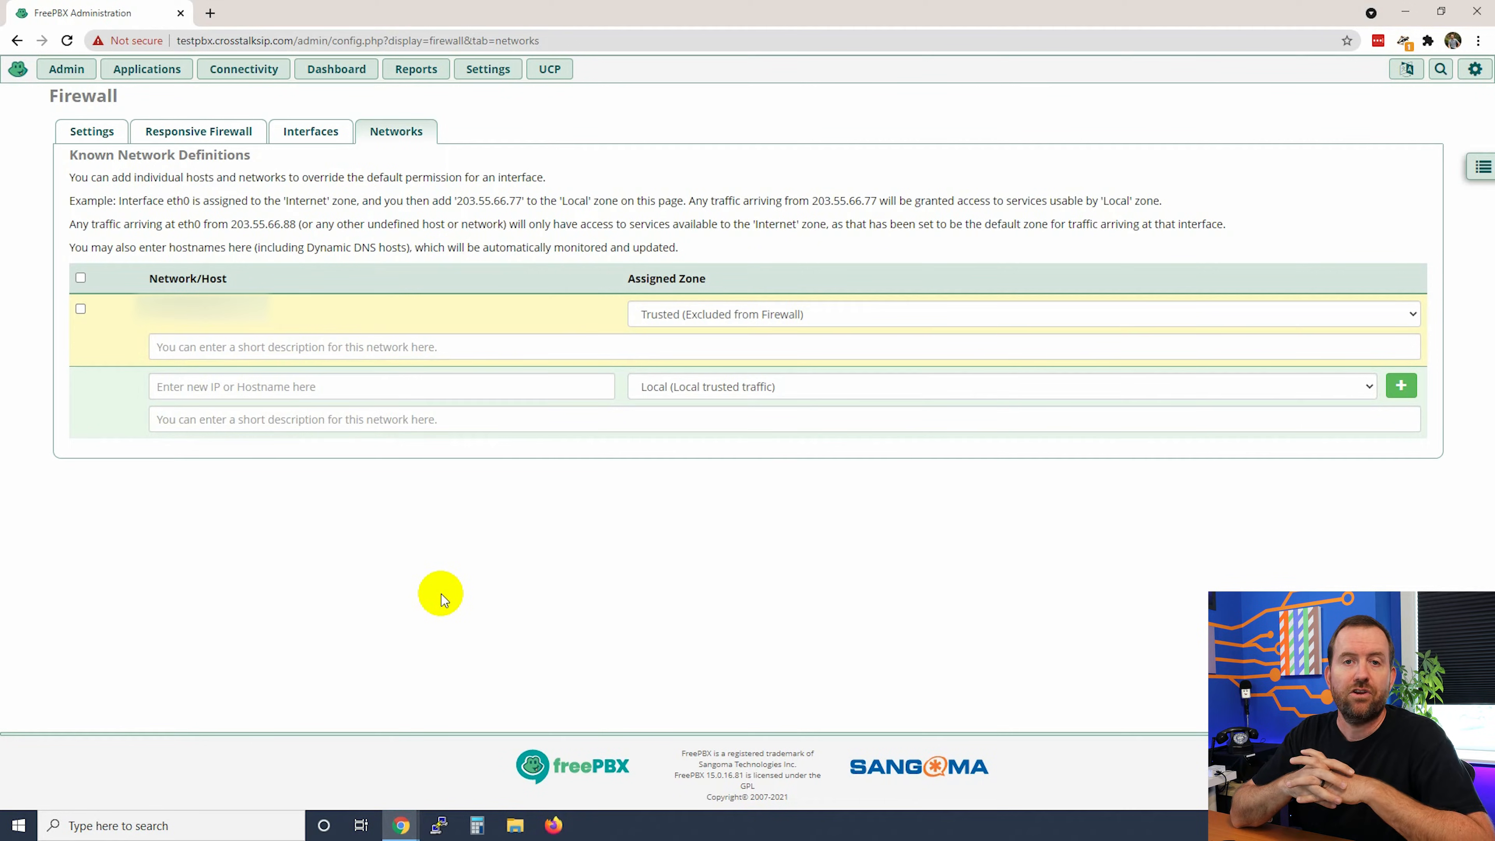
click(694, 316)
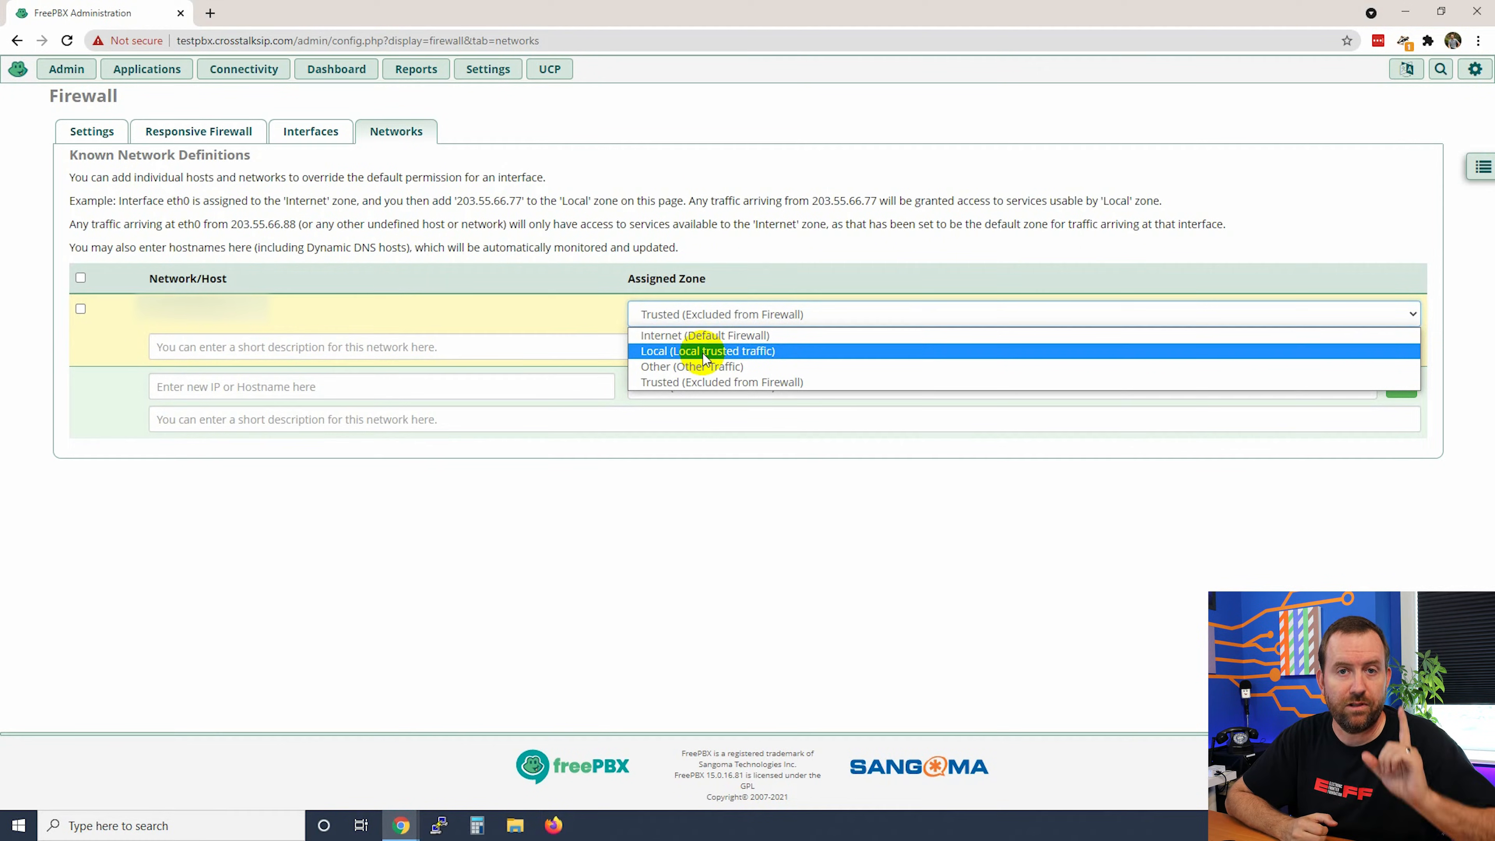
click(706, 353)
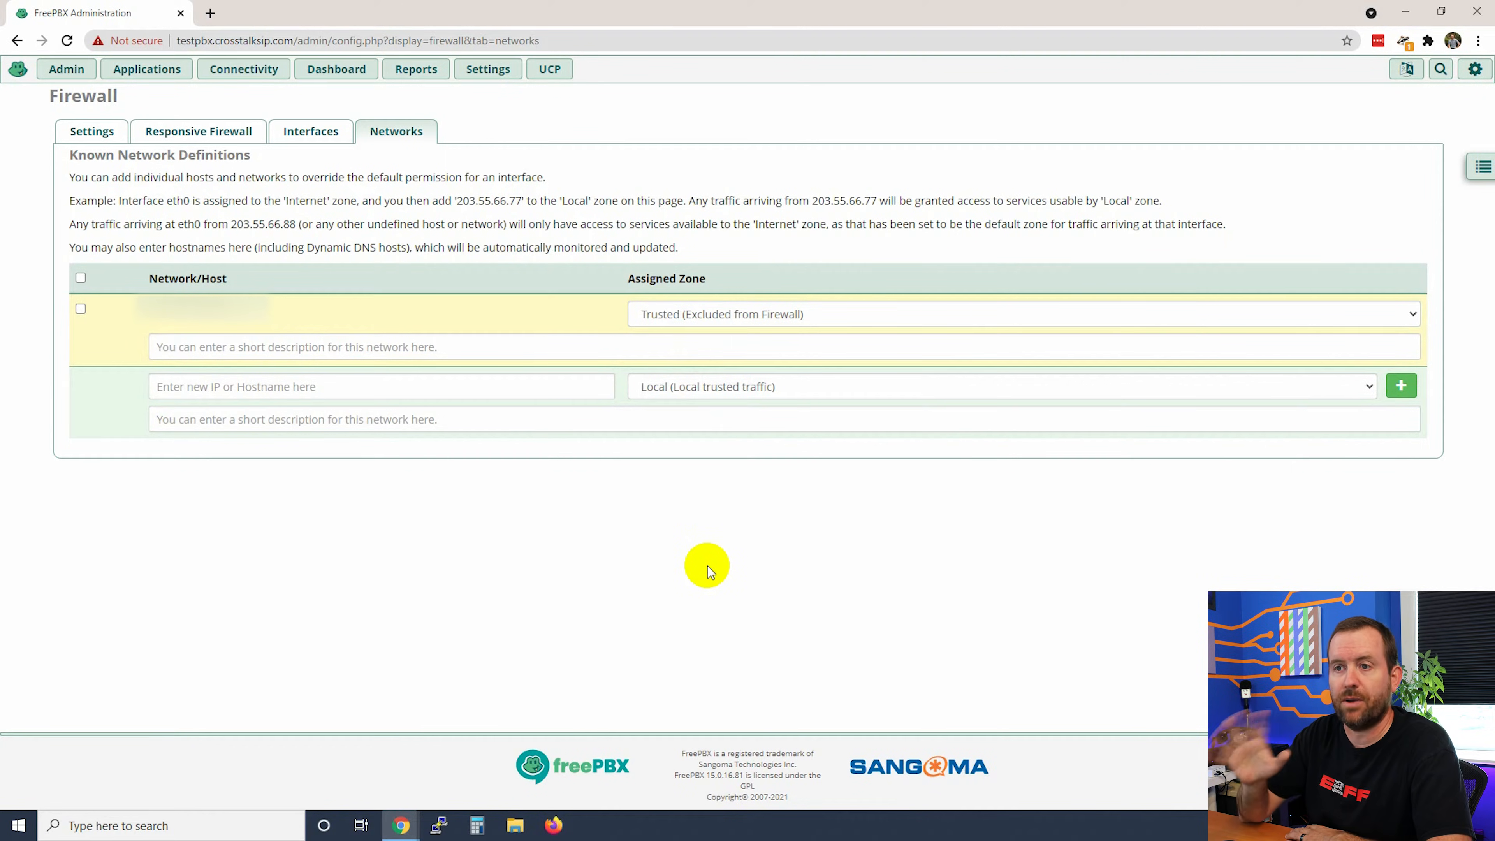
click(166, 386)
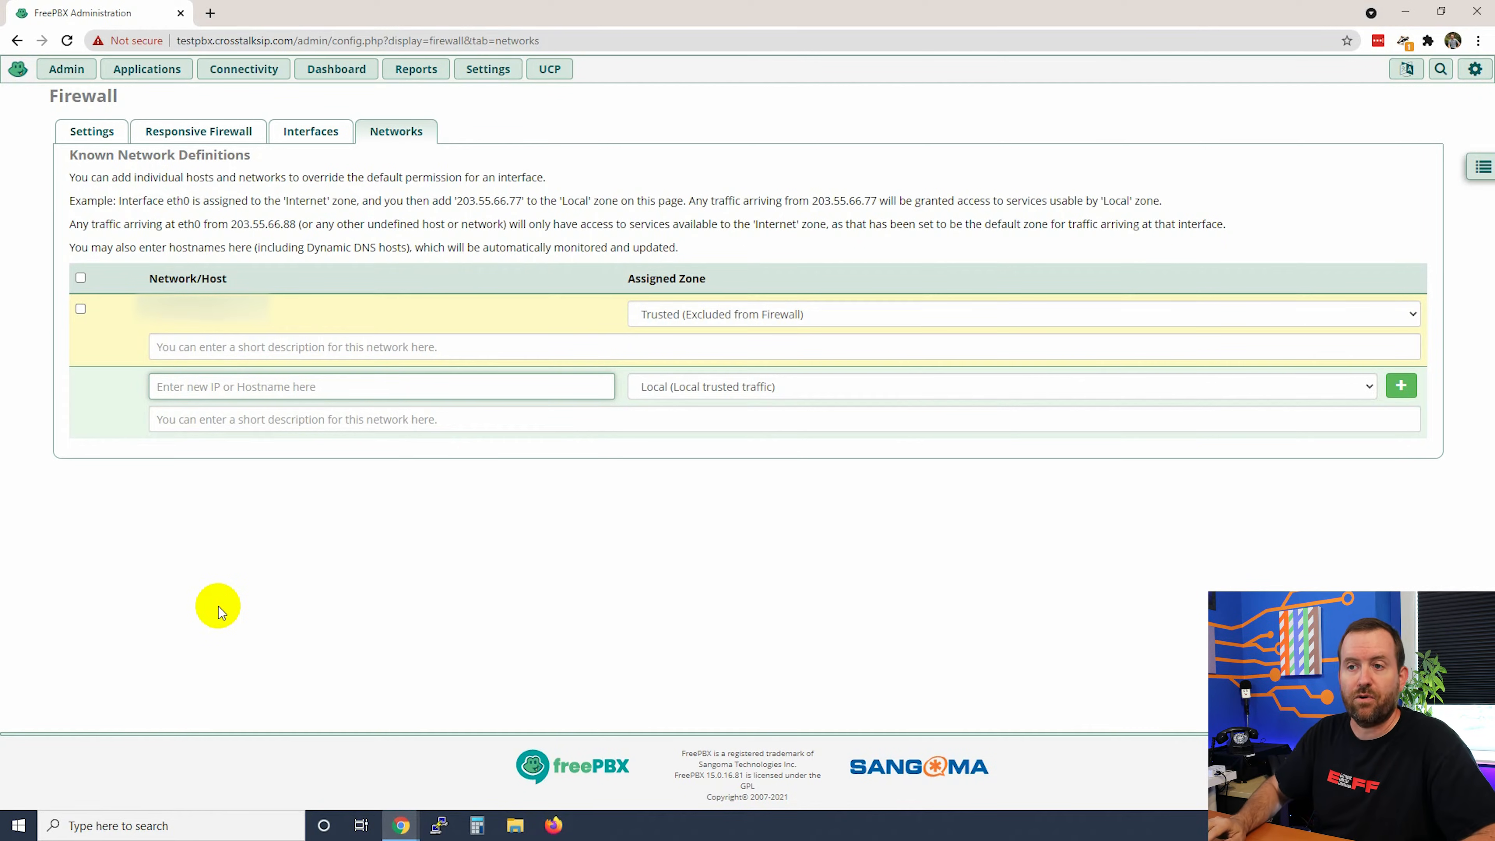
Step: Enter 192.168.1.0 as a new Local-zone network with the description 'My LAN'
text(192.168.1.0)
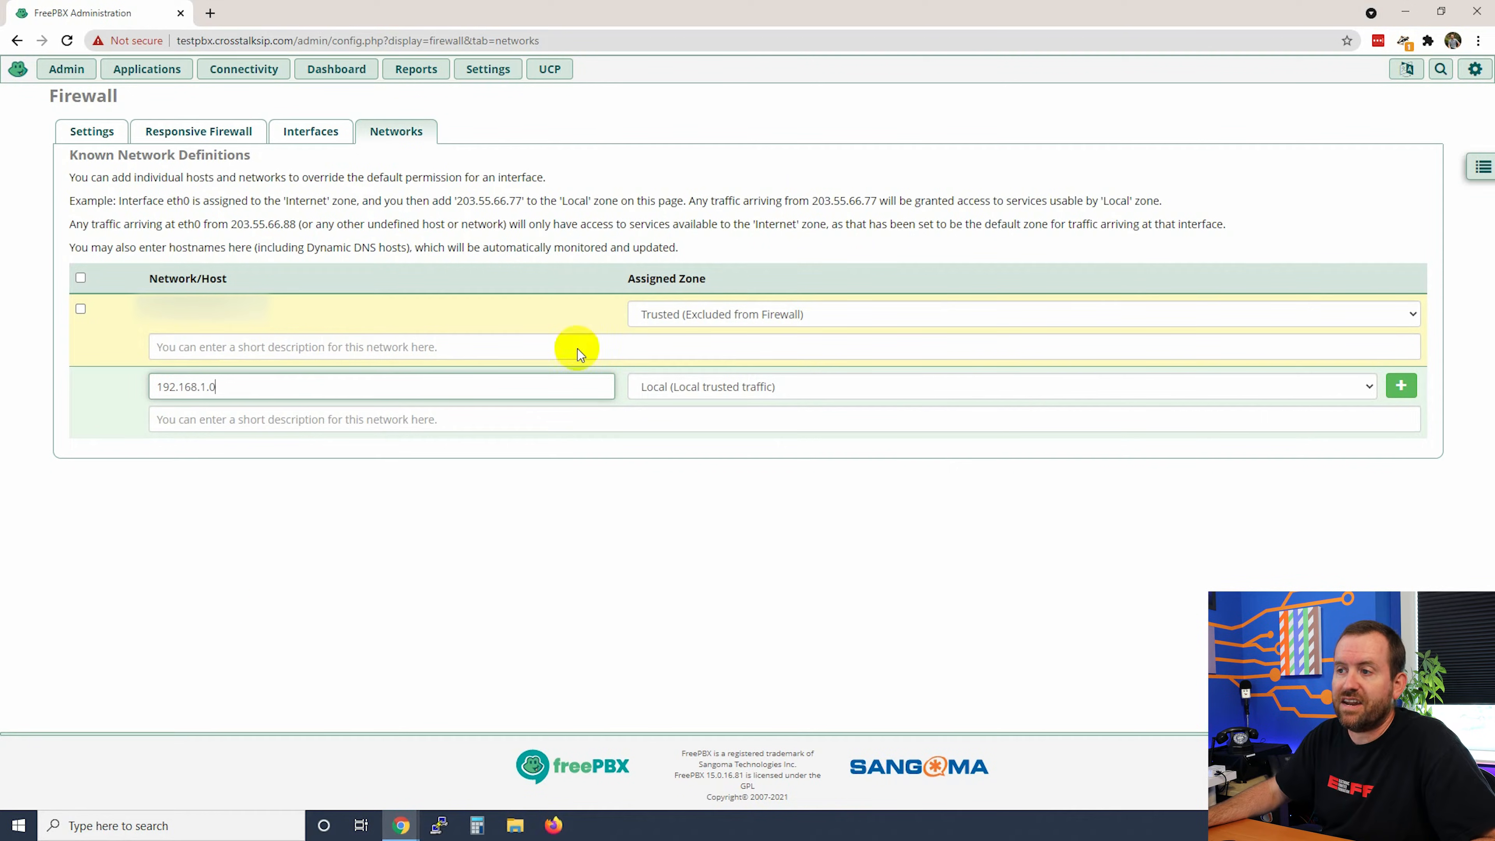
click(544, 420)
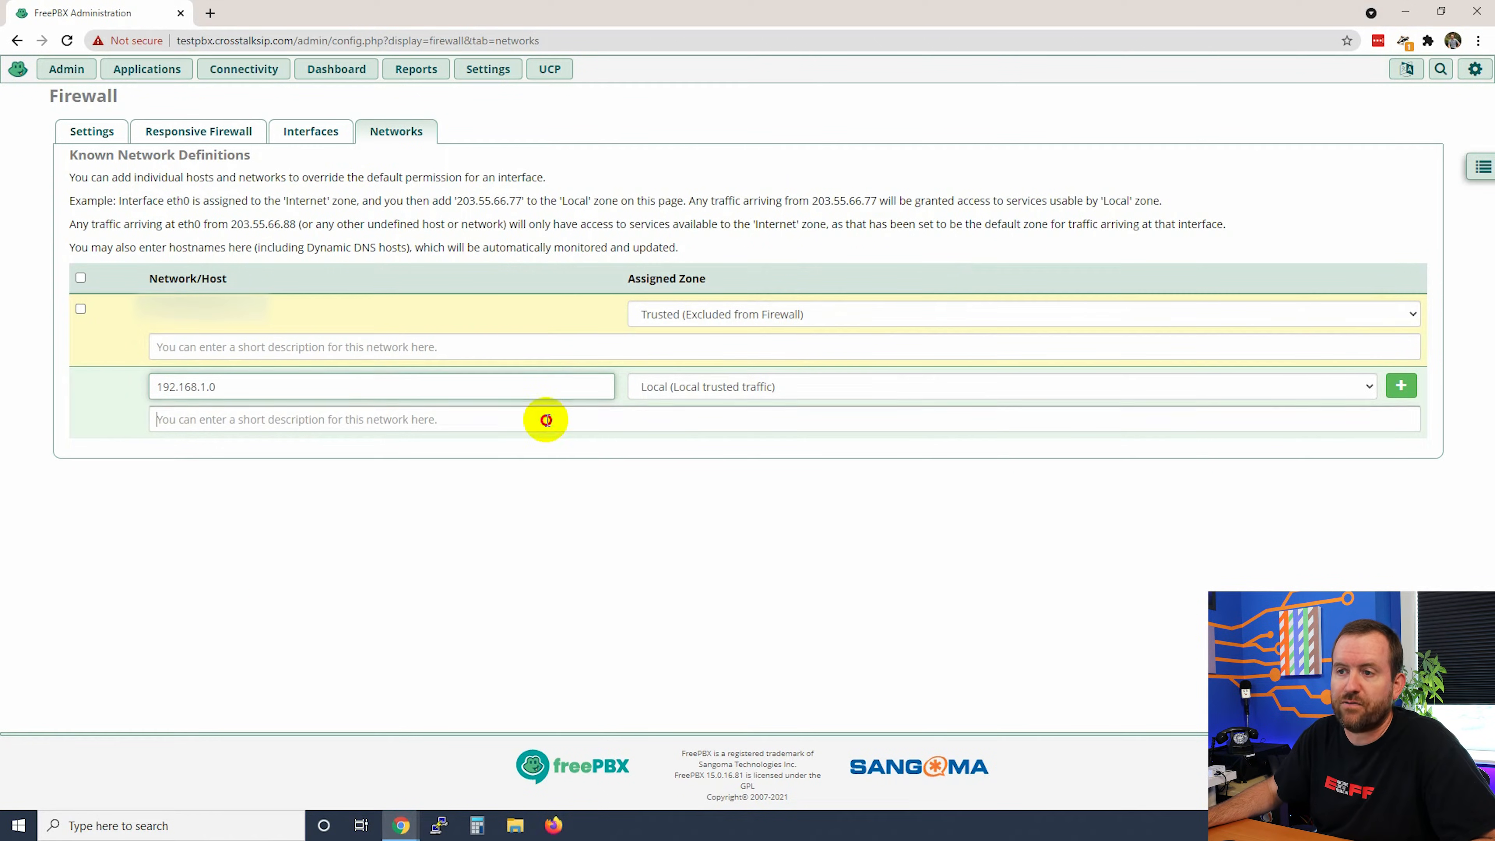
text(My LAN)
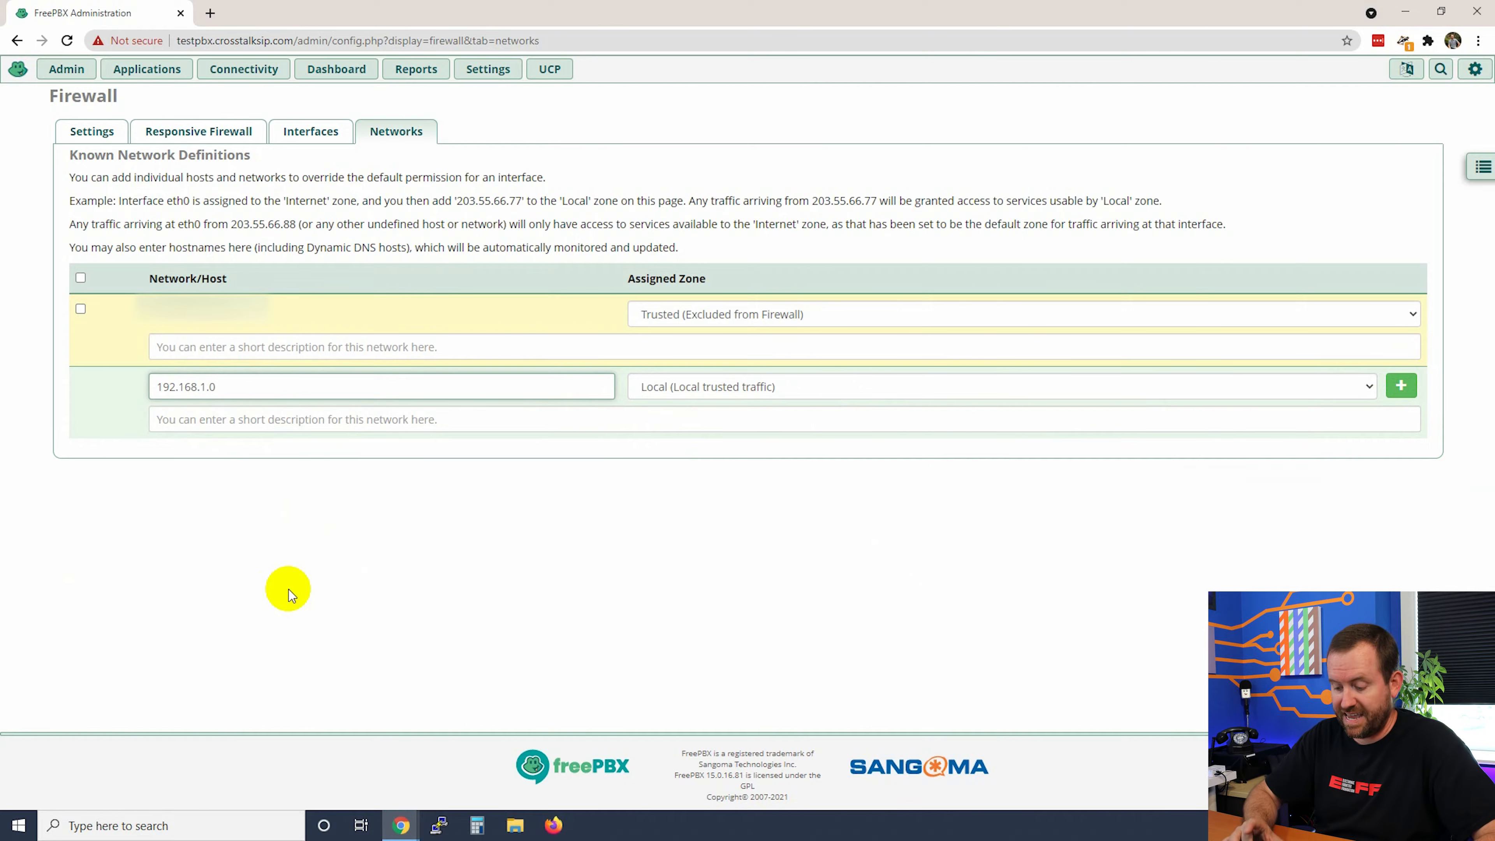
Step: Append /24 so the new firewall network entry reads 192.168.1.0/24
text(/24)
click(271, 455)
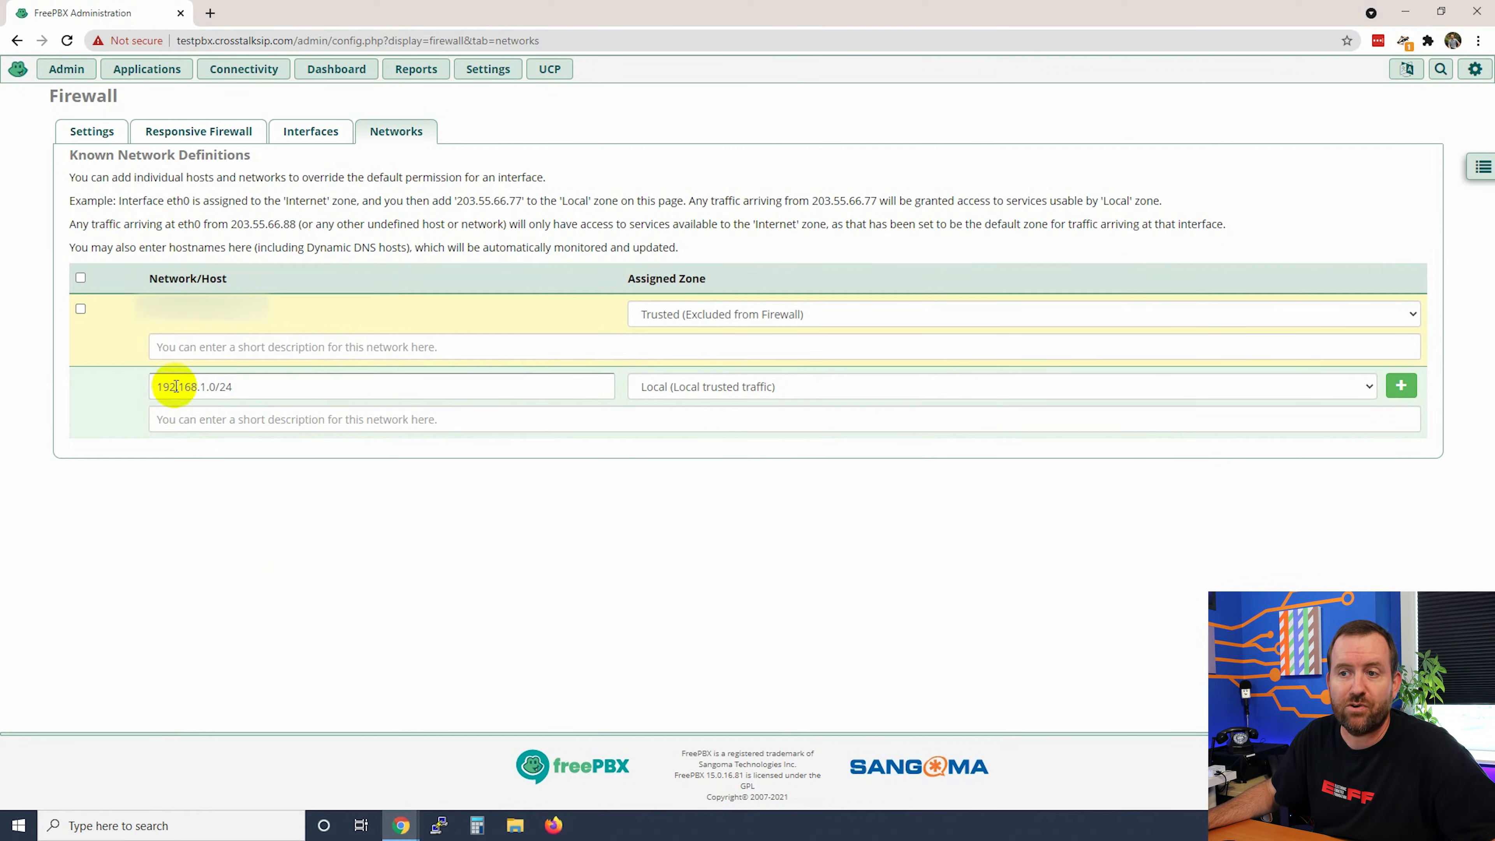
drag(152, 386, 221, 386)
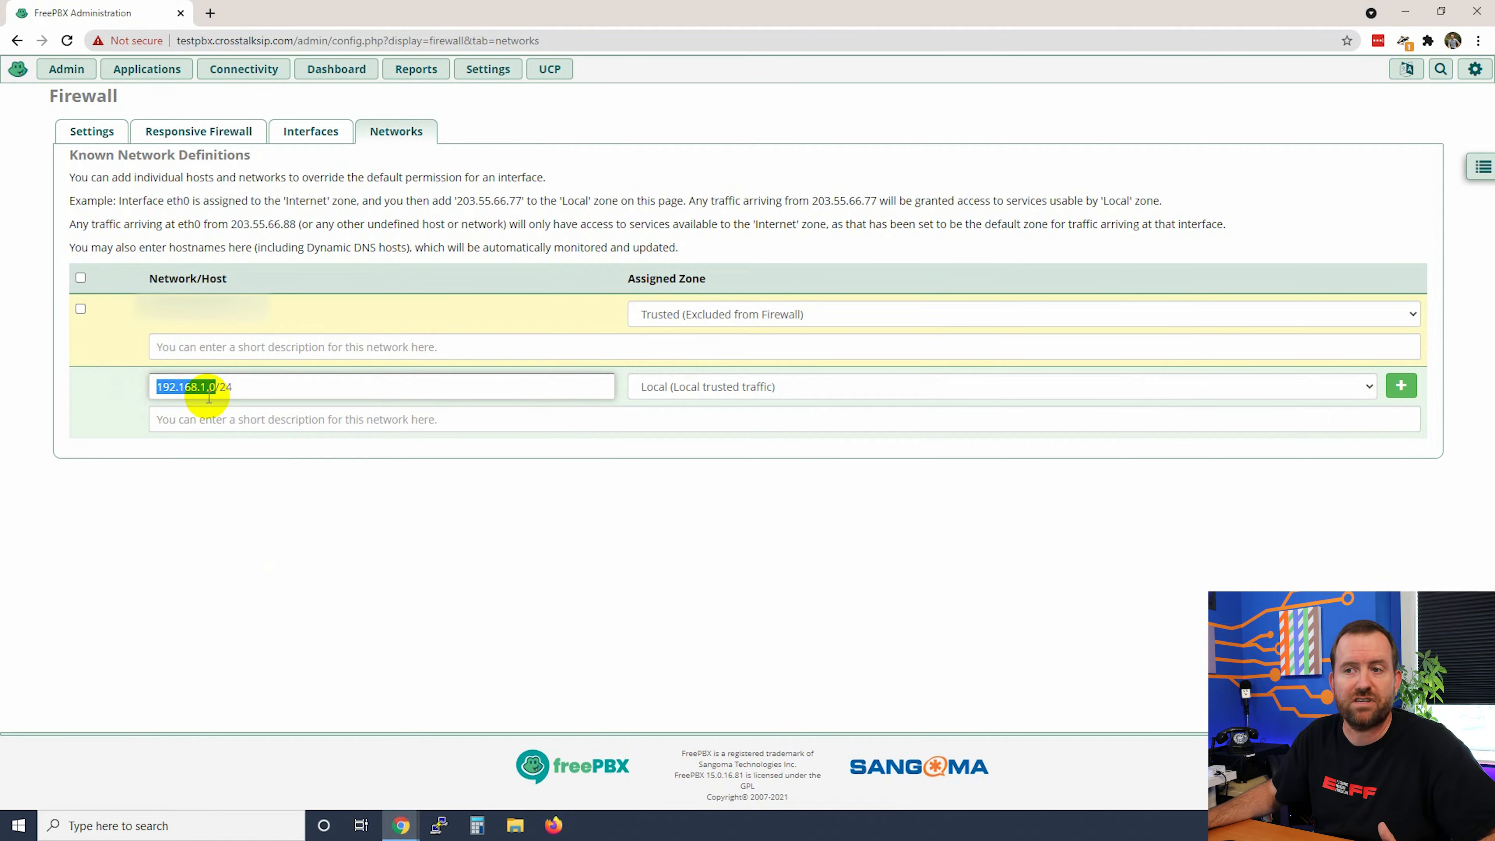
drag(236, 387, 215, 387)
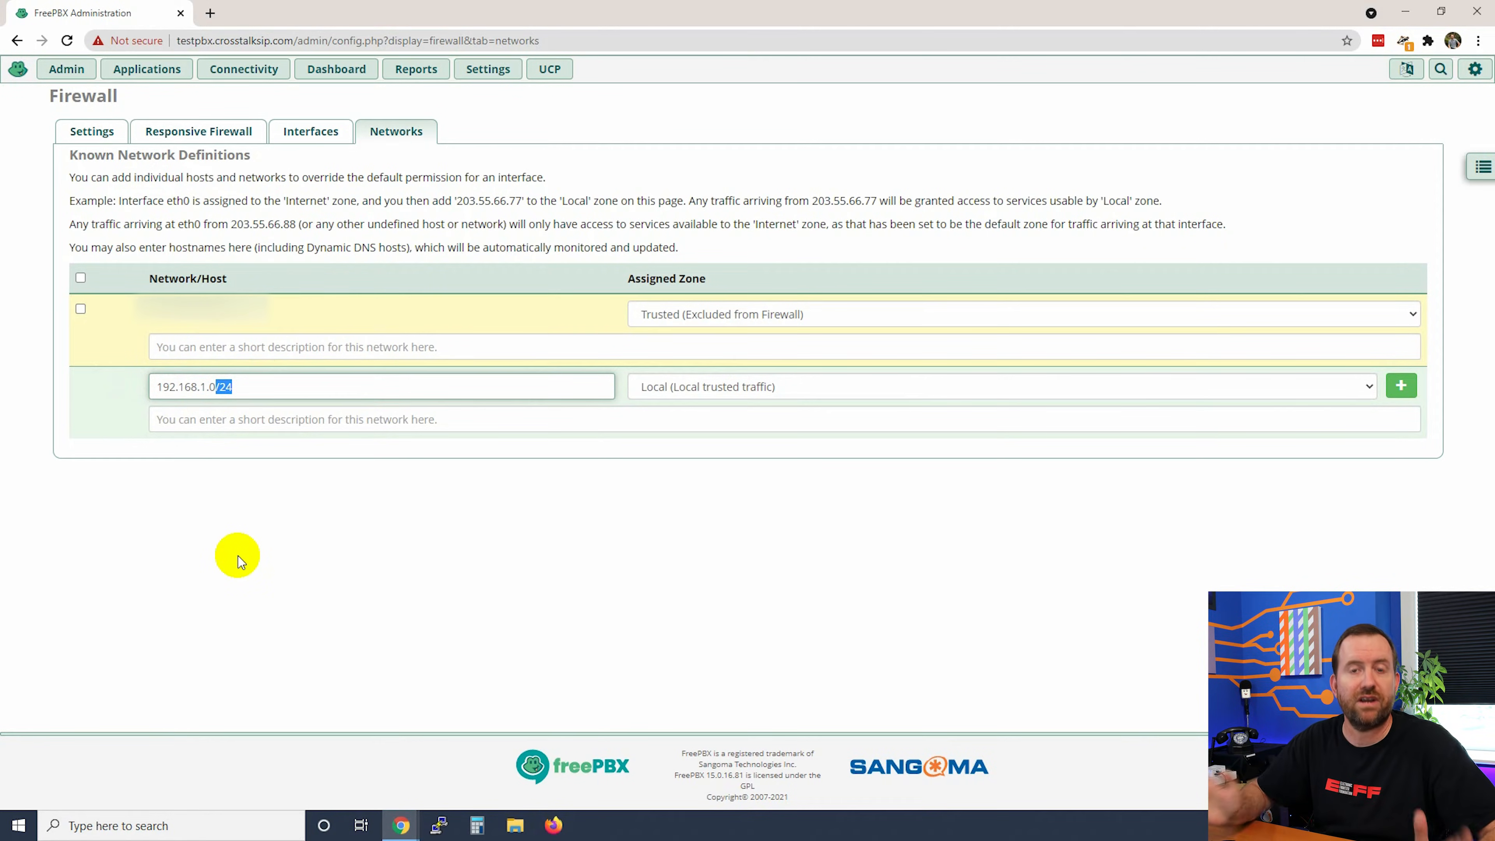
click(484, 567)
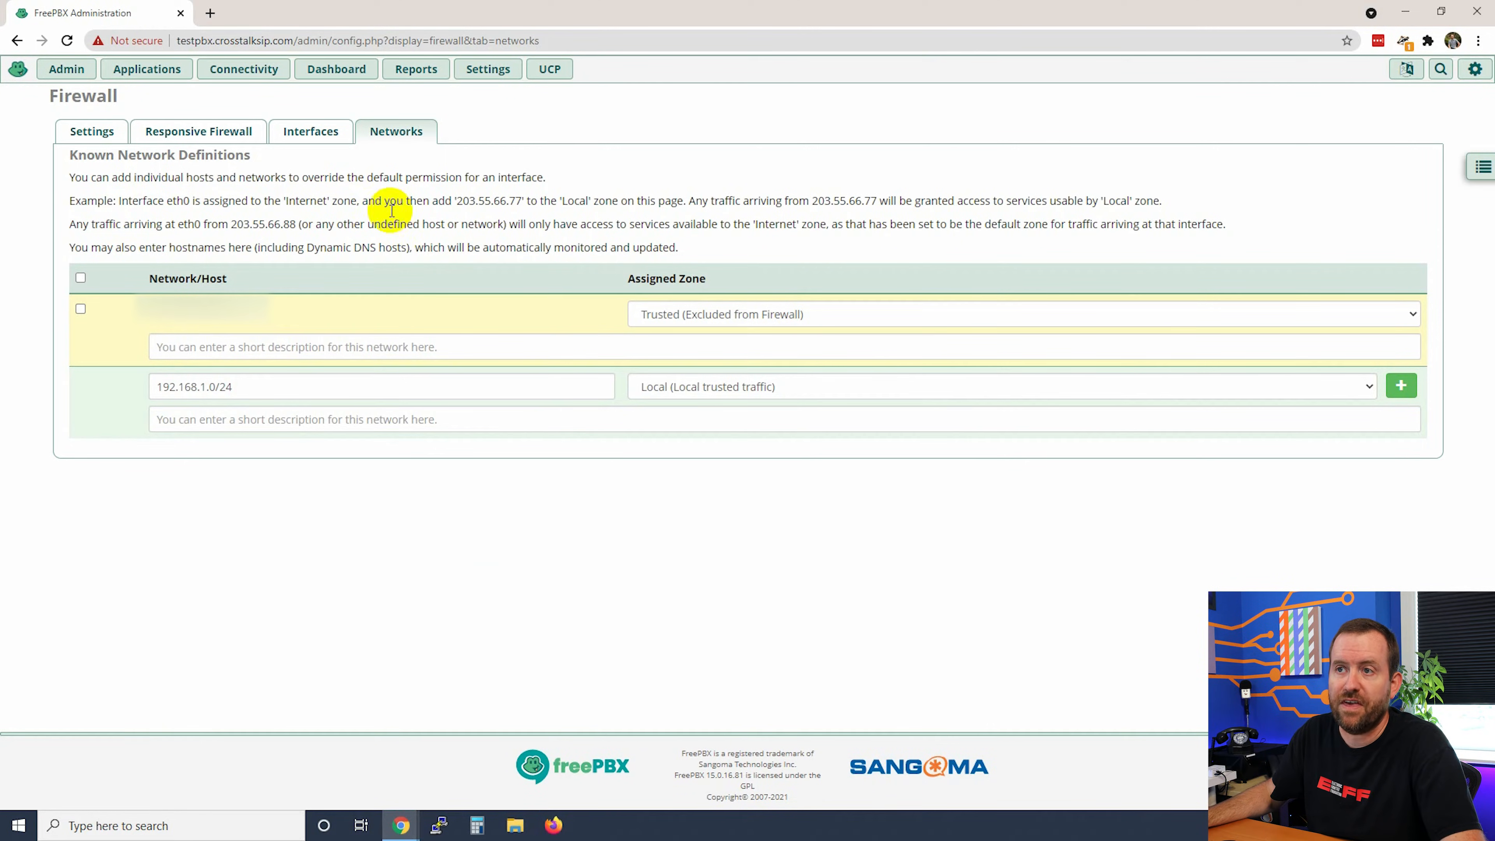
Step: Show the firewall Interfaces list and select eth0, currently in the Trusted zone
click(313, 141)
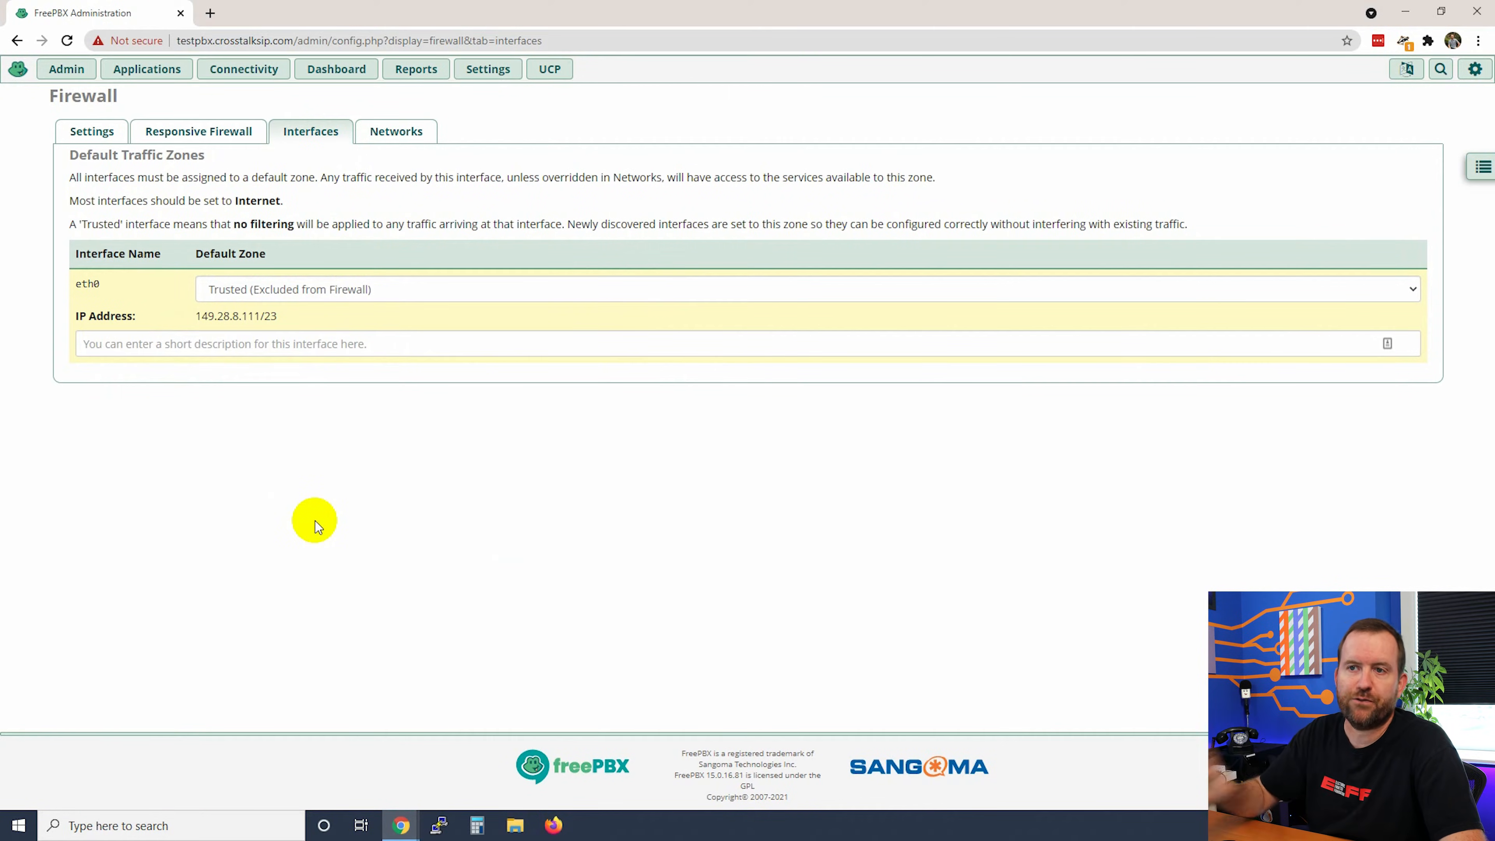
double_click(102, 286)
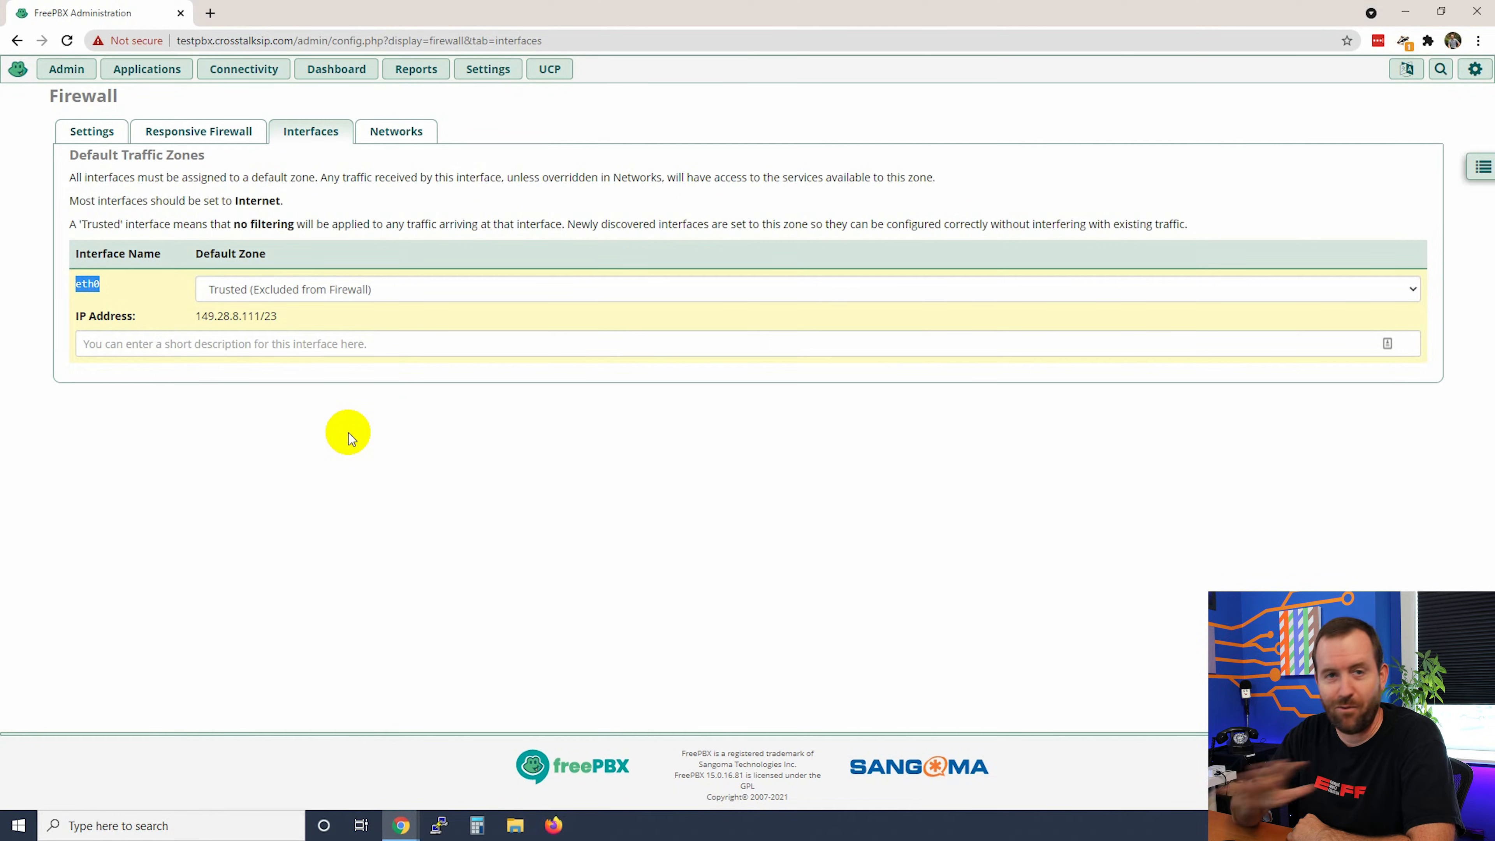
Step: Set eth0's default zone to Internet (Default Firewall), then go back to the Networks list
click(319, 291)
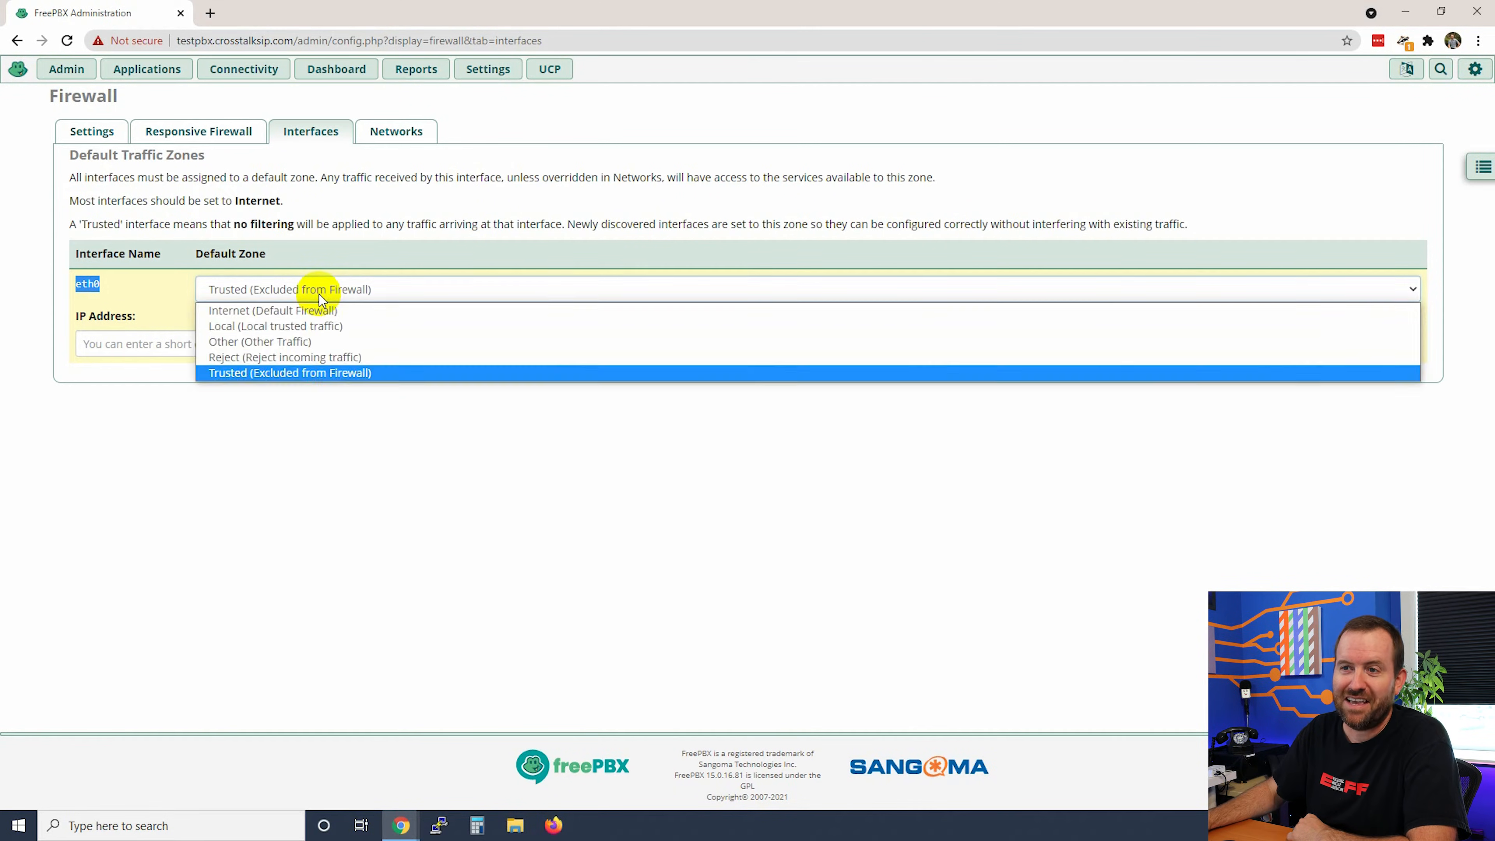
click(322, 310)
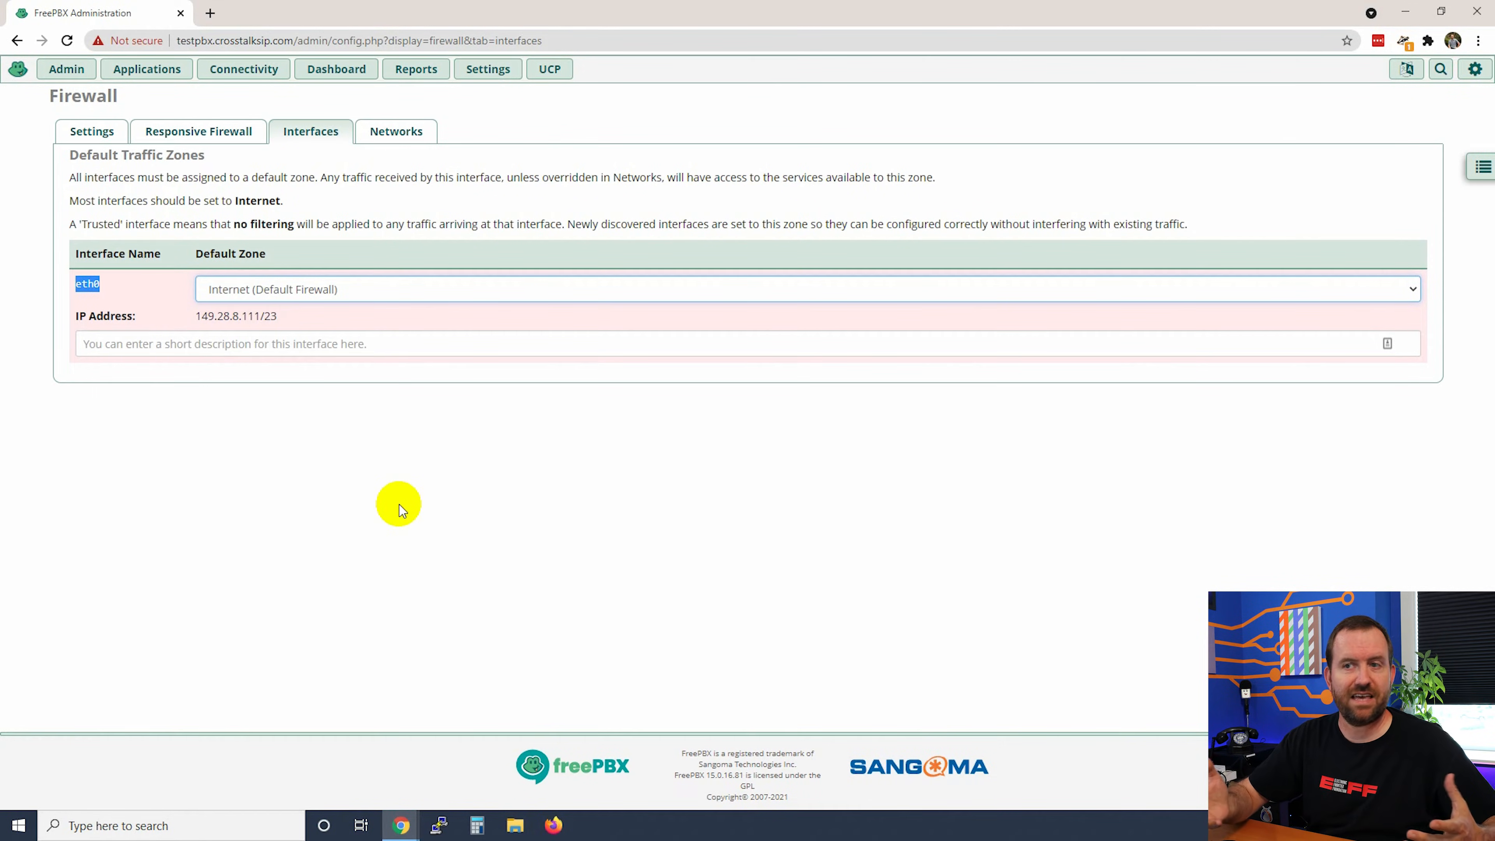
click(394, 133)
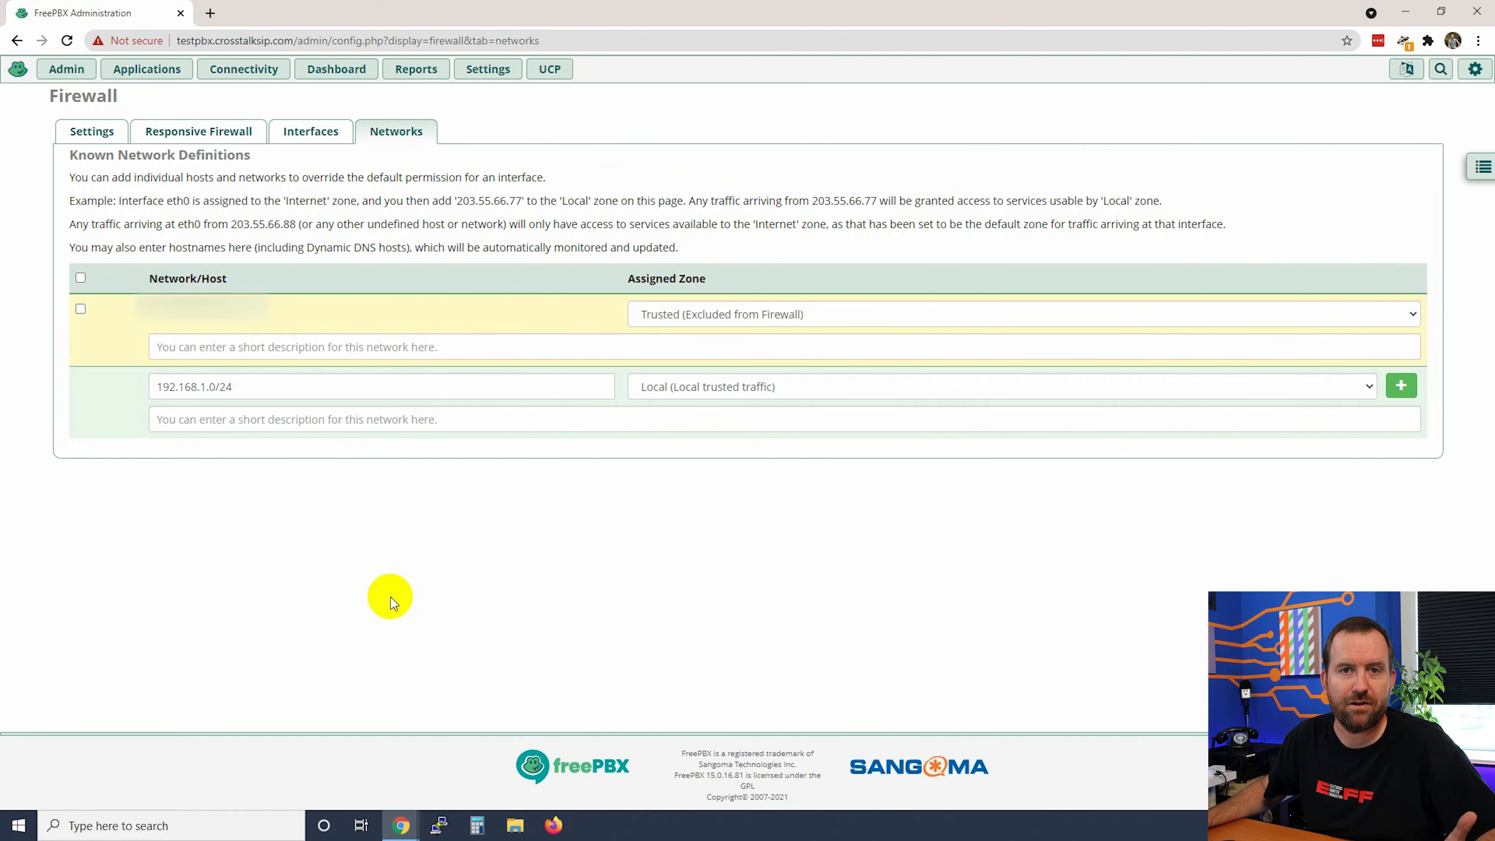
click(318, 133)
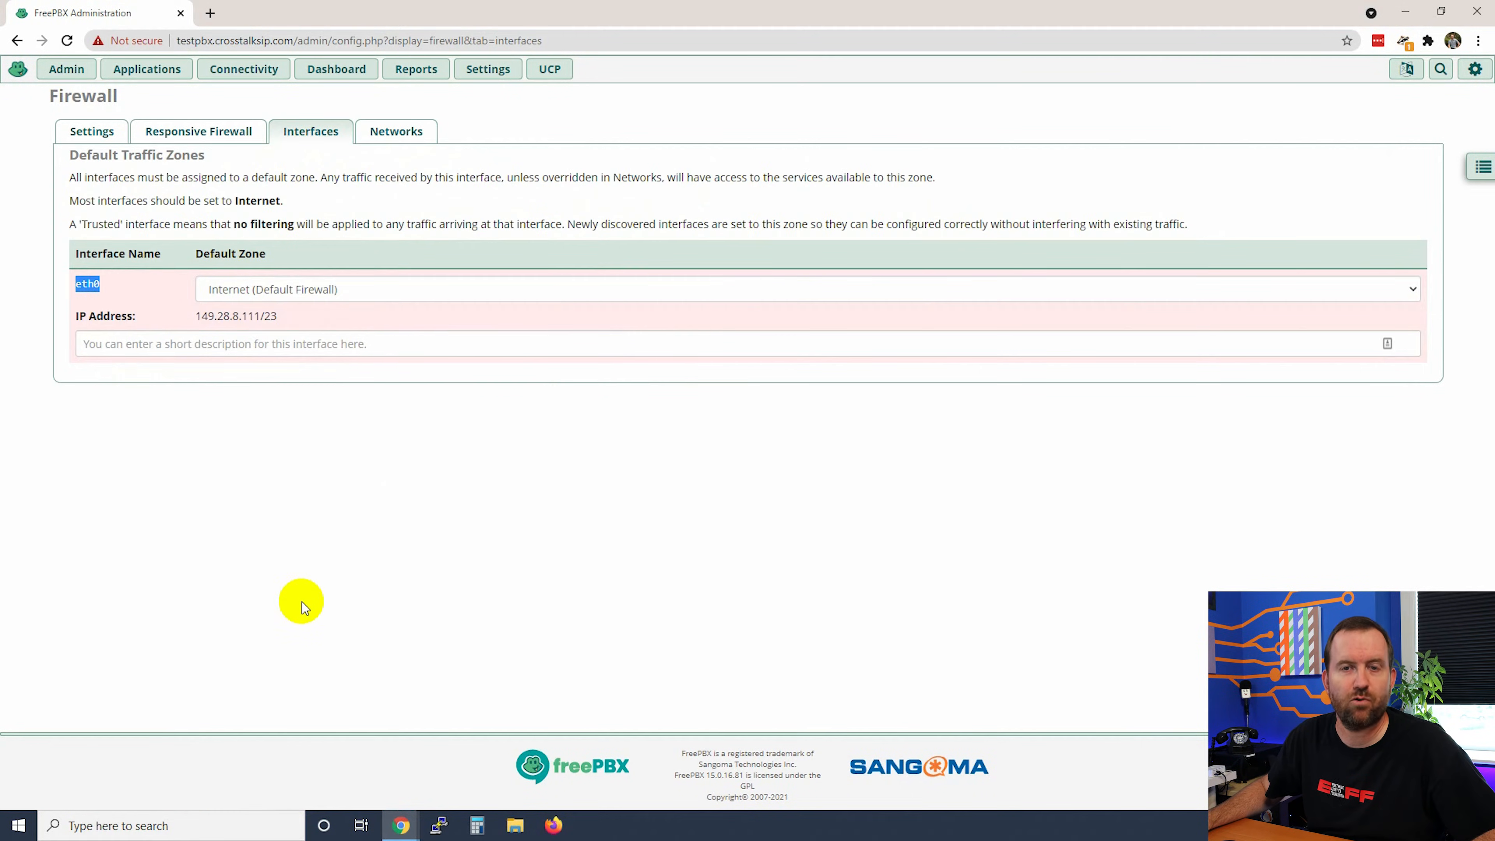
click(309, 592)
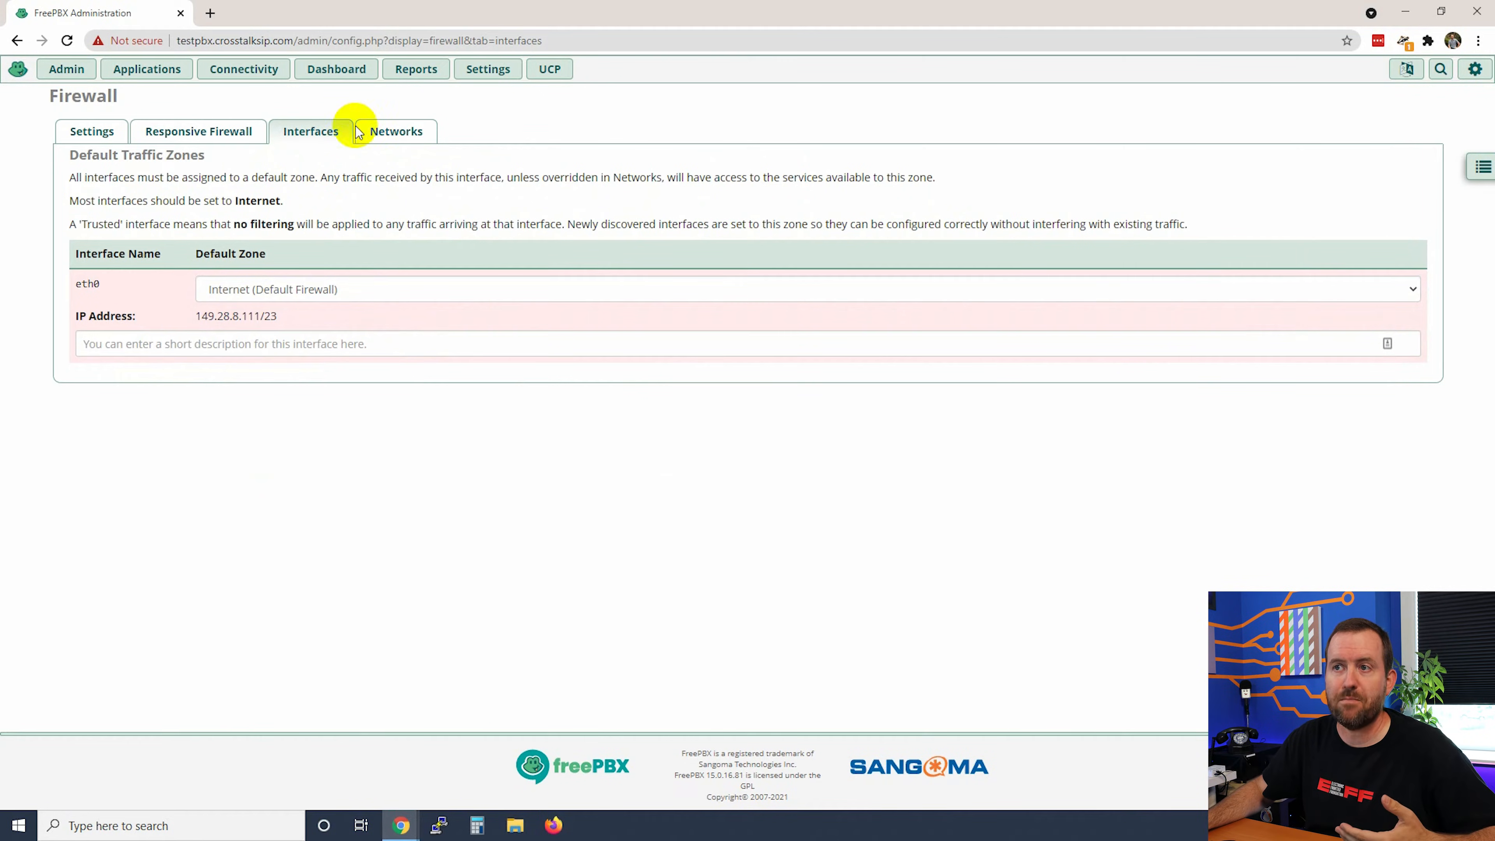
click(395, 130)
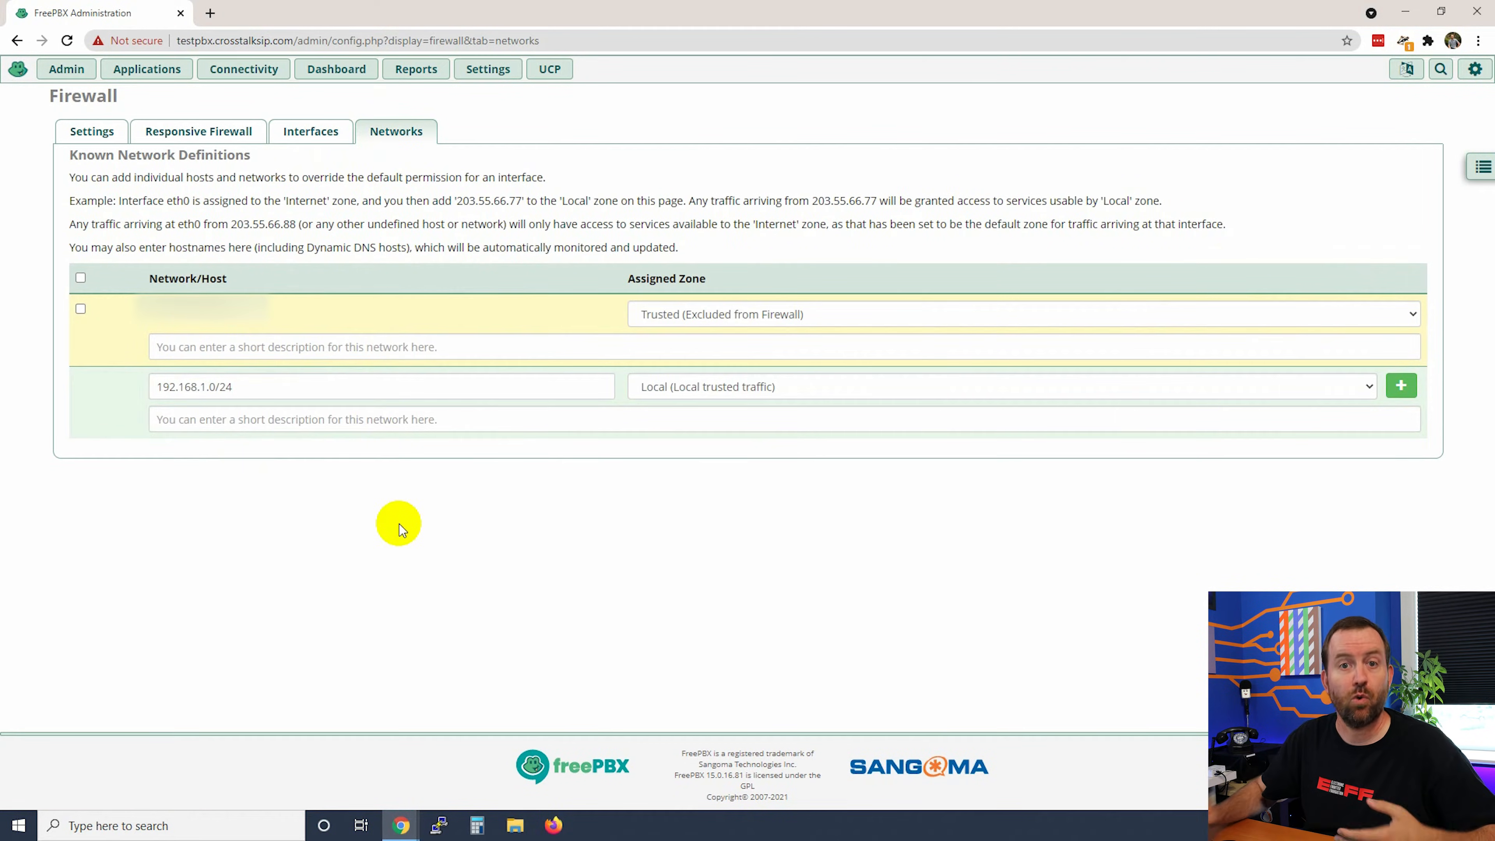
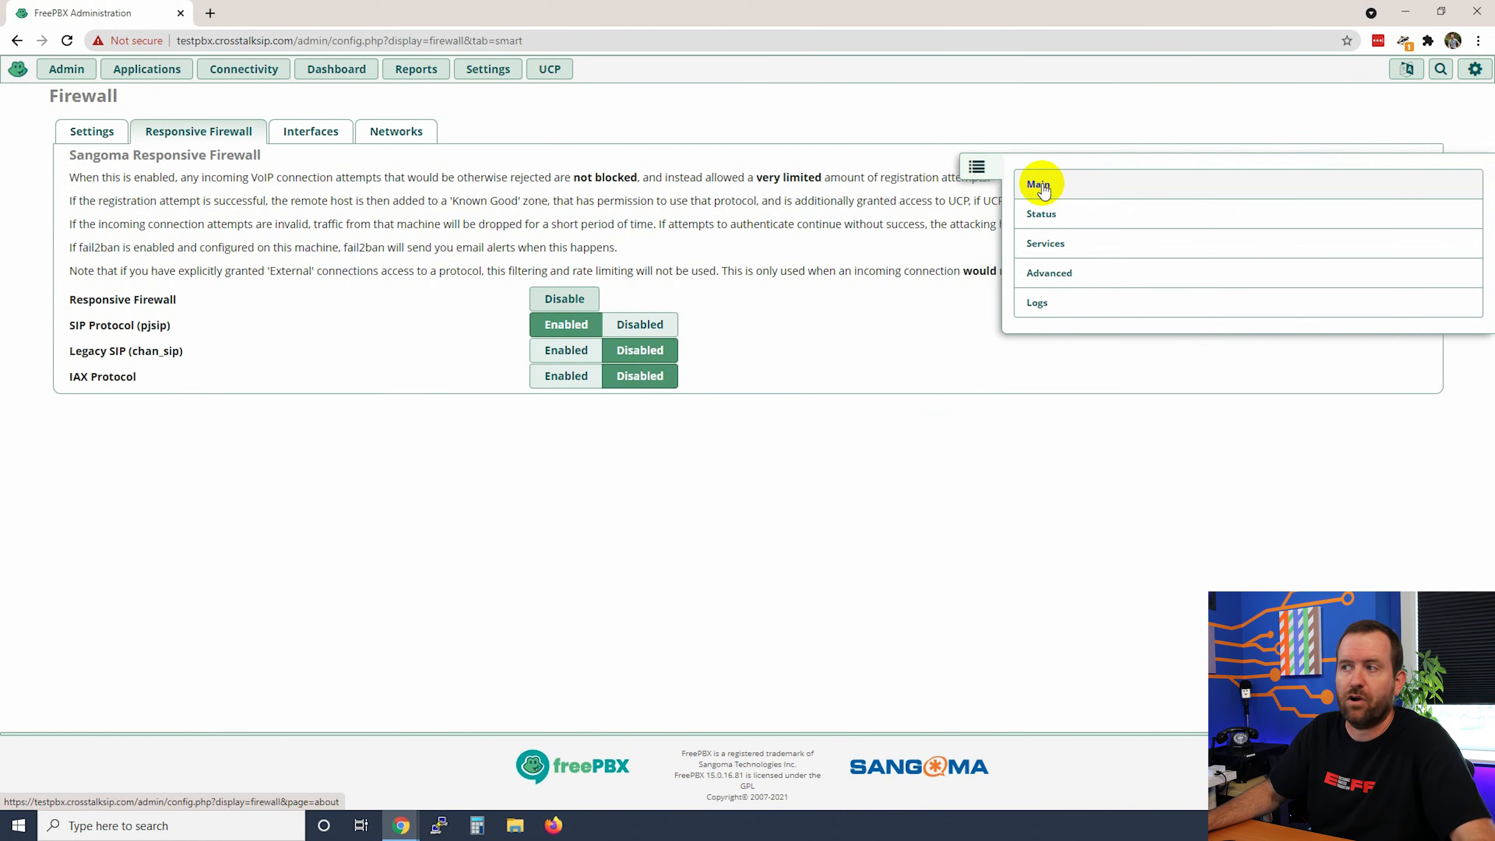
Step: Show the Responsive Firewall status summary, with every count at 0
click(1042, 216)
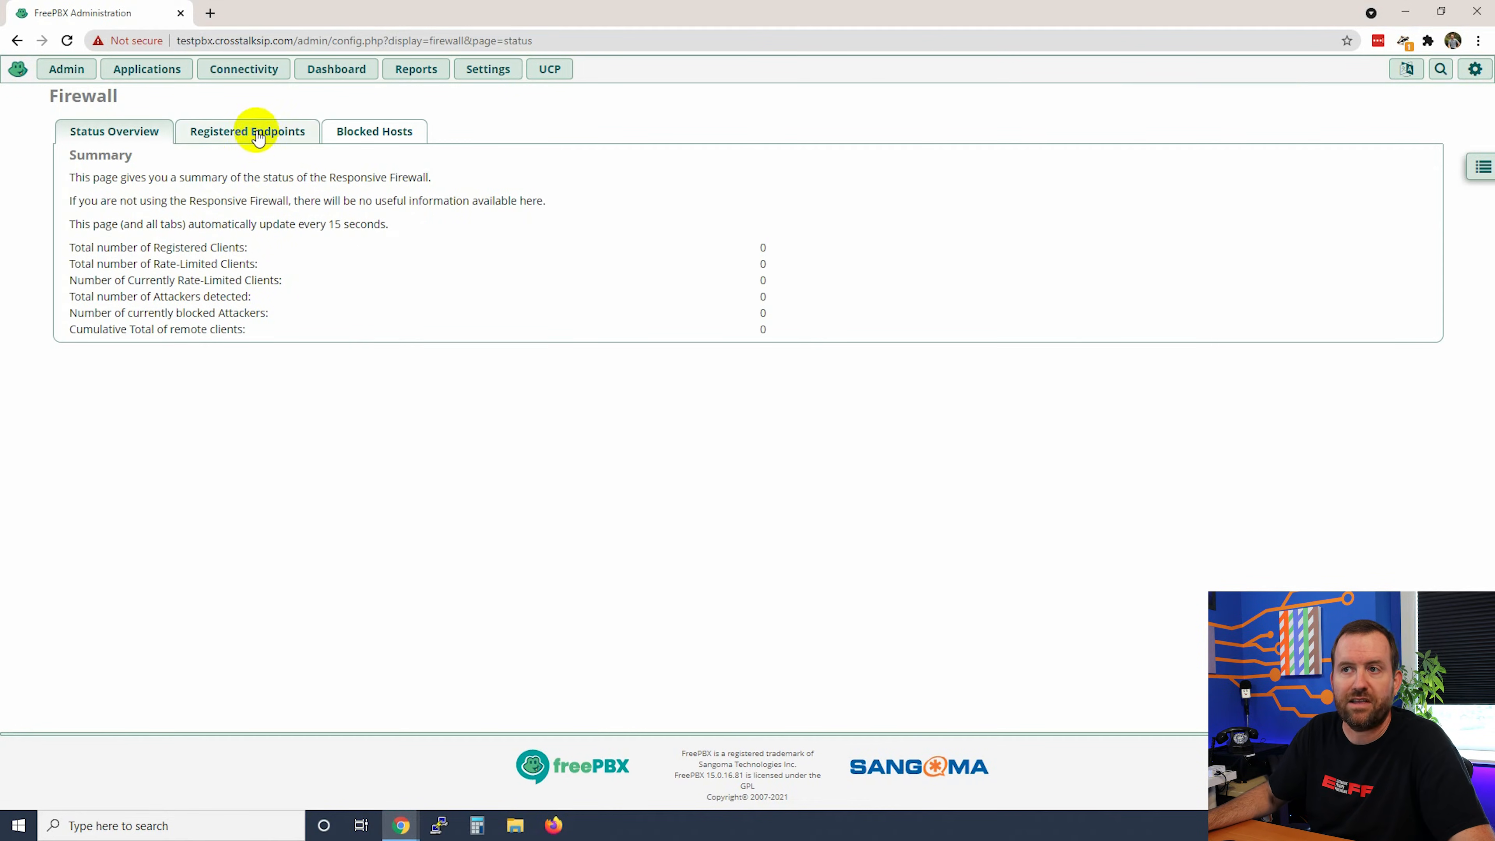
Step: Show the firewall Services page with zone access for SSH, web management, UCP and SIP
click(1483, 167)
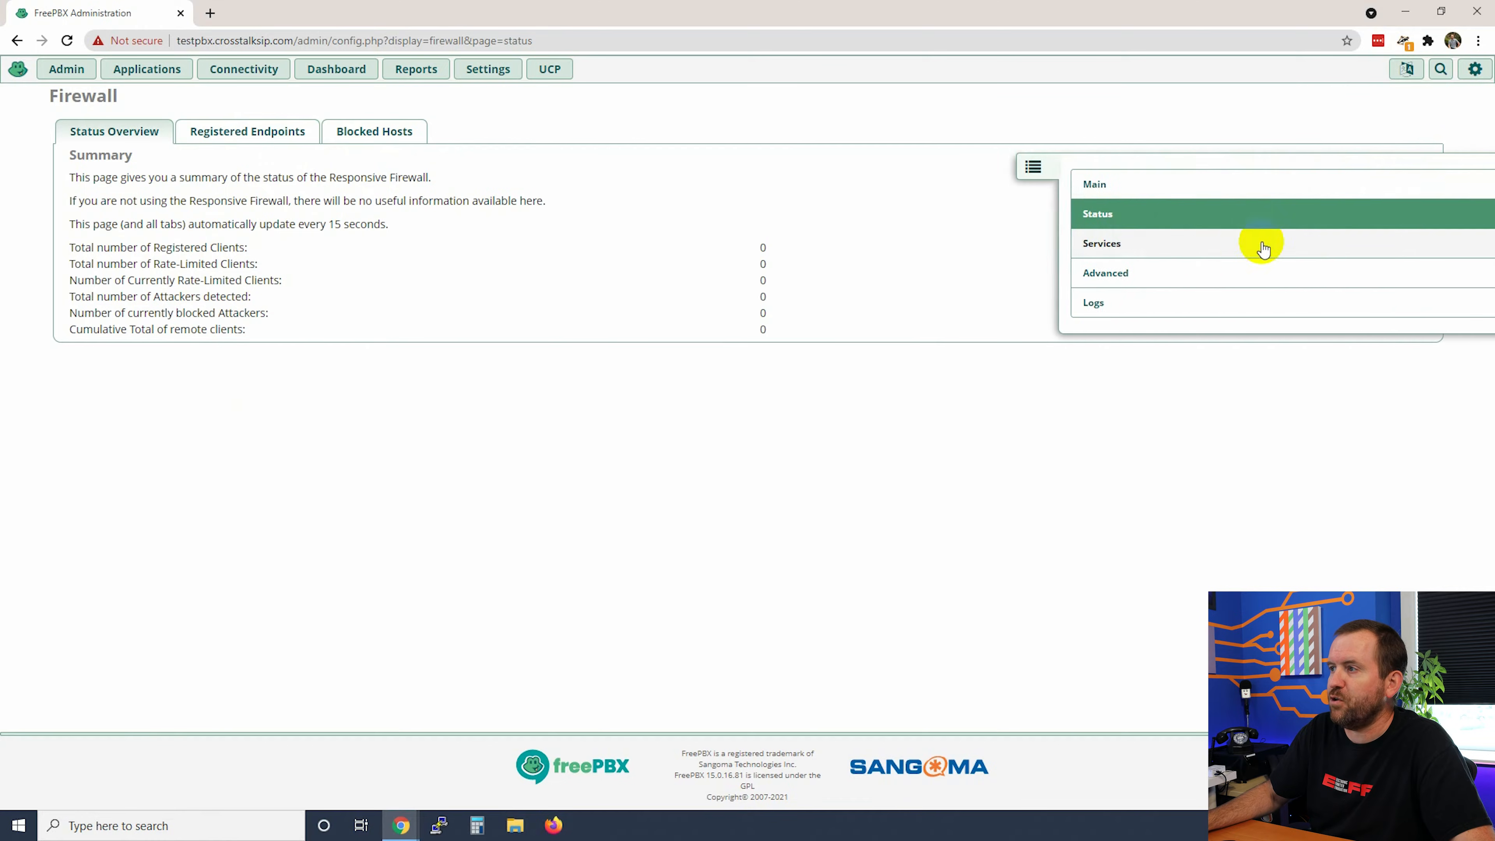
click(1045, 244)
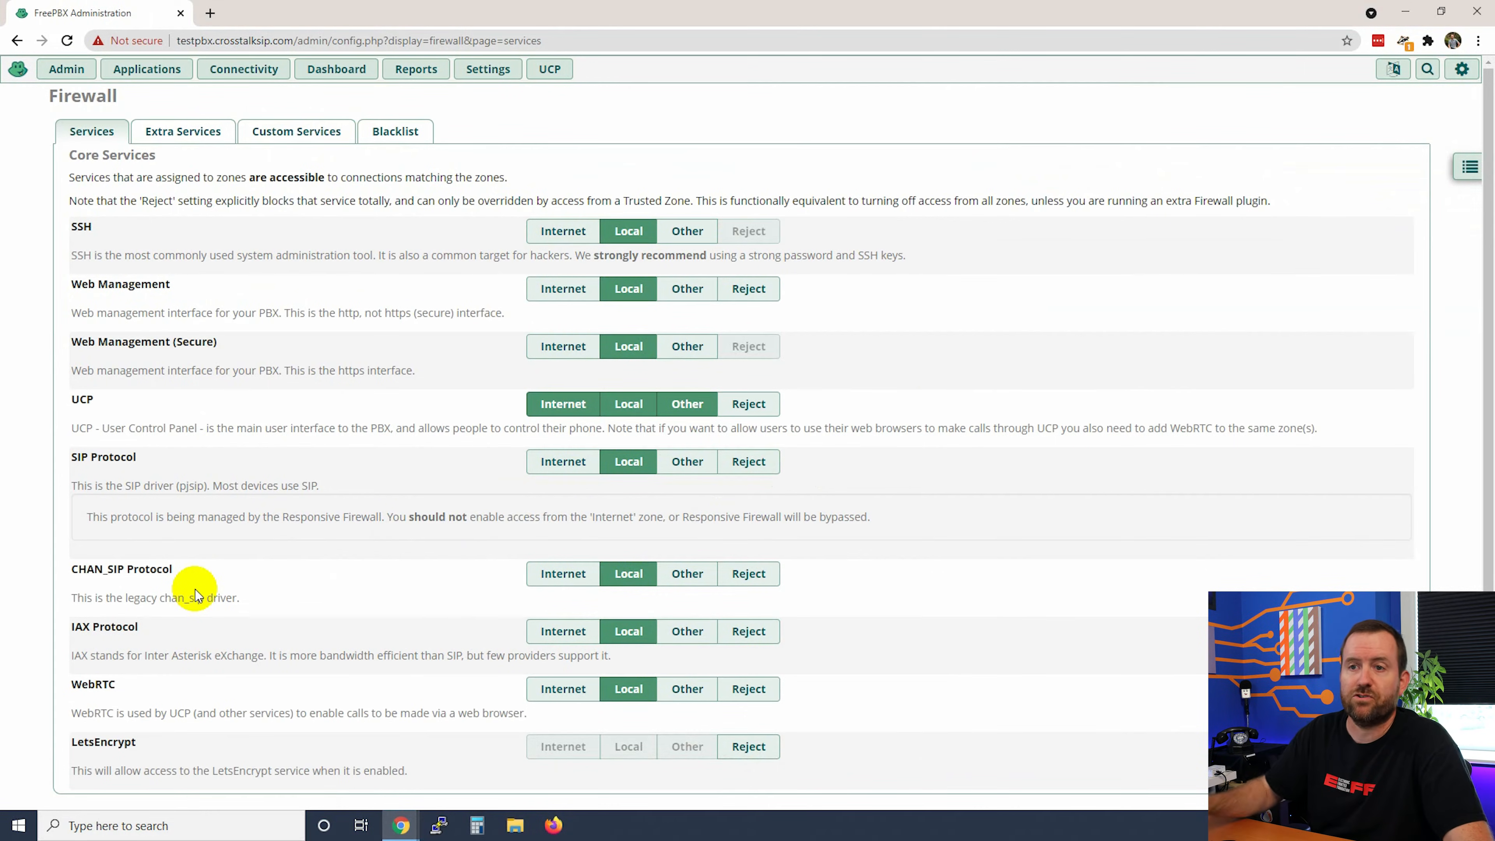
click(559, 232)
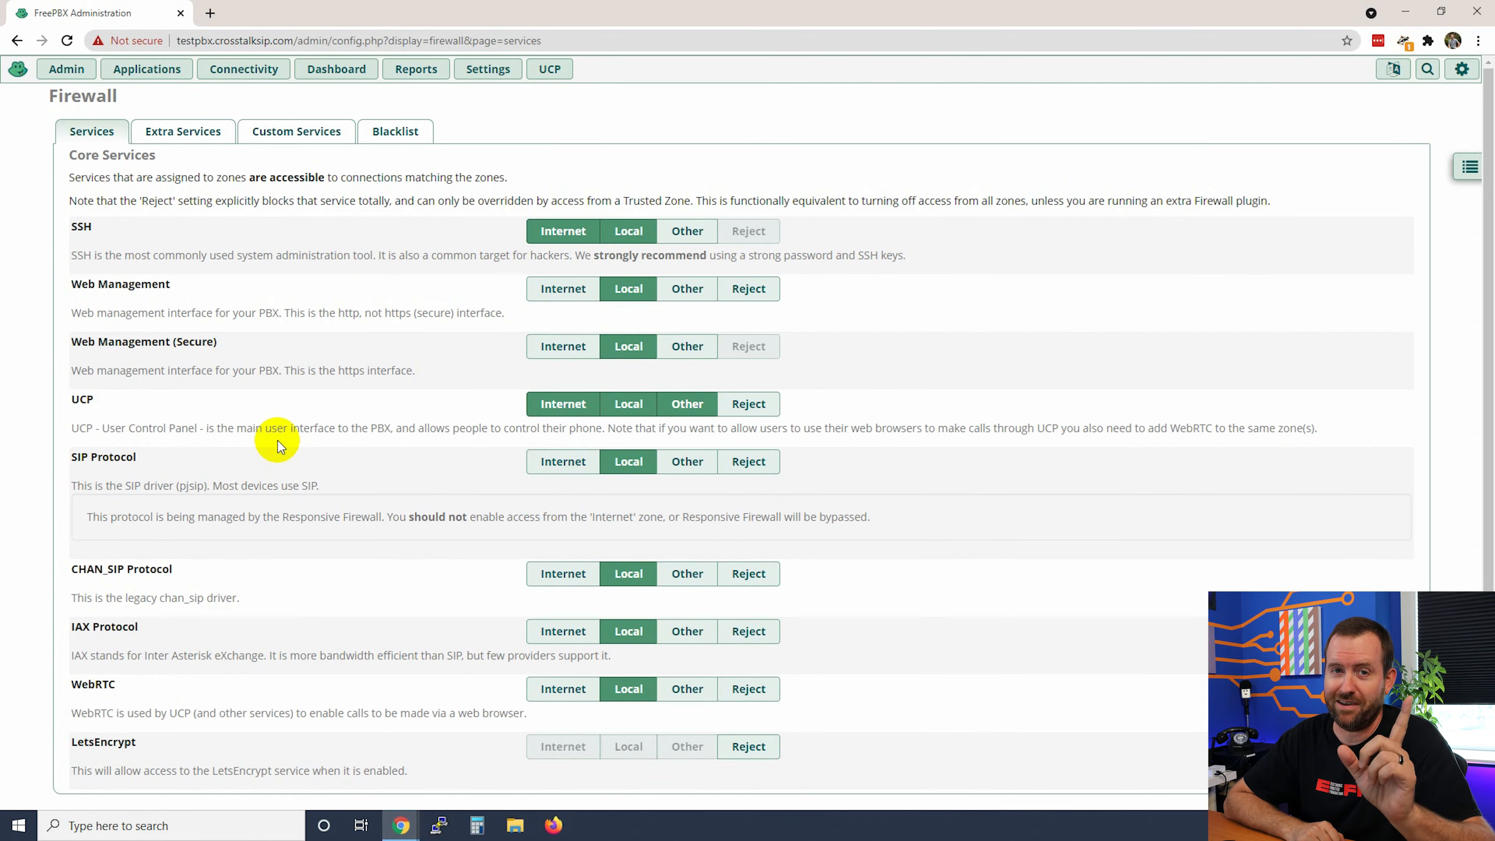
click(559, 235)
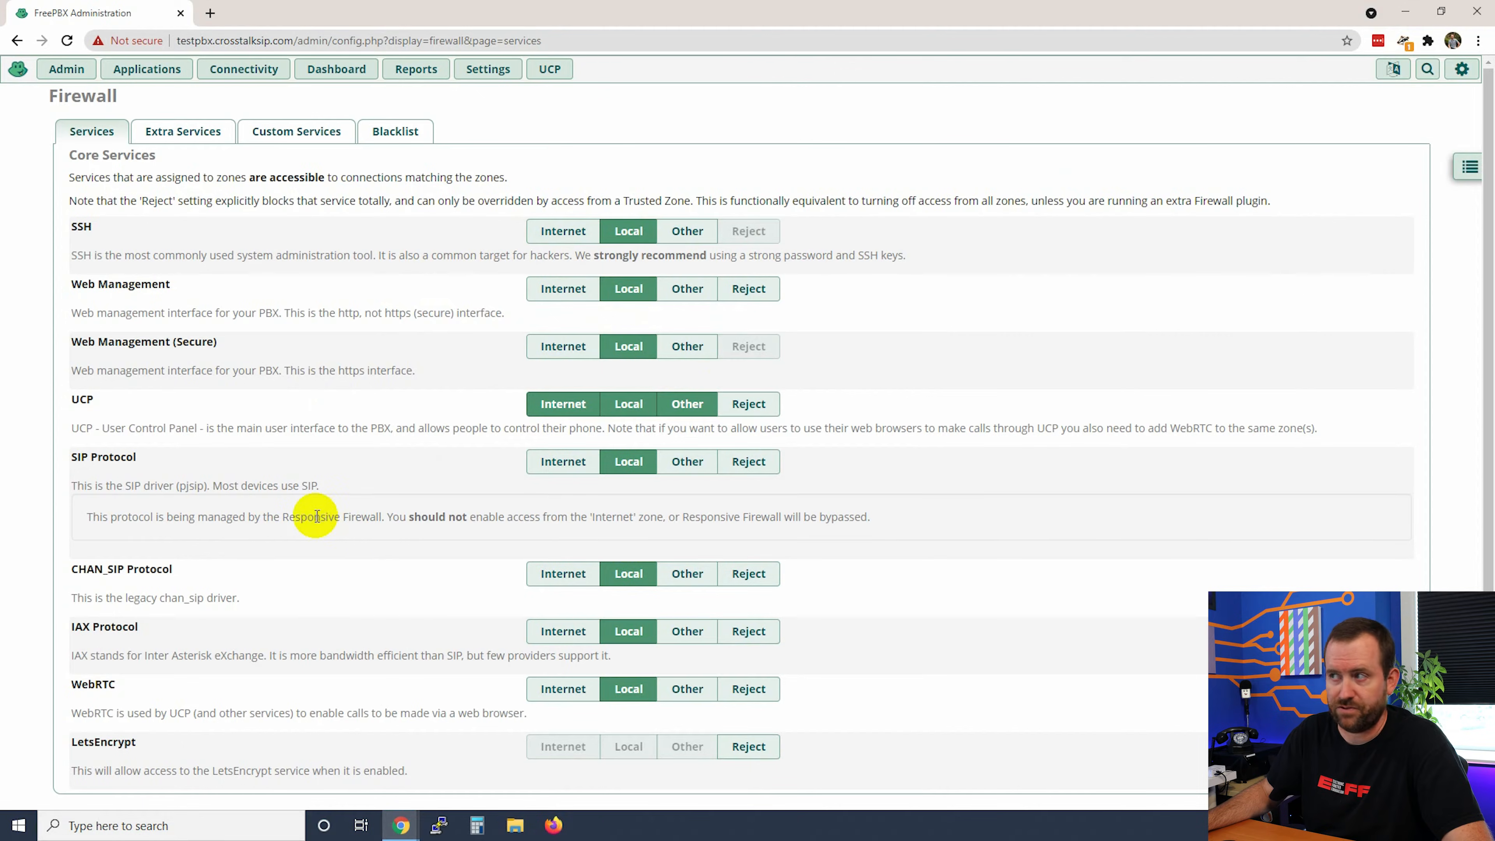
click(183, 131)
click(303, 134)
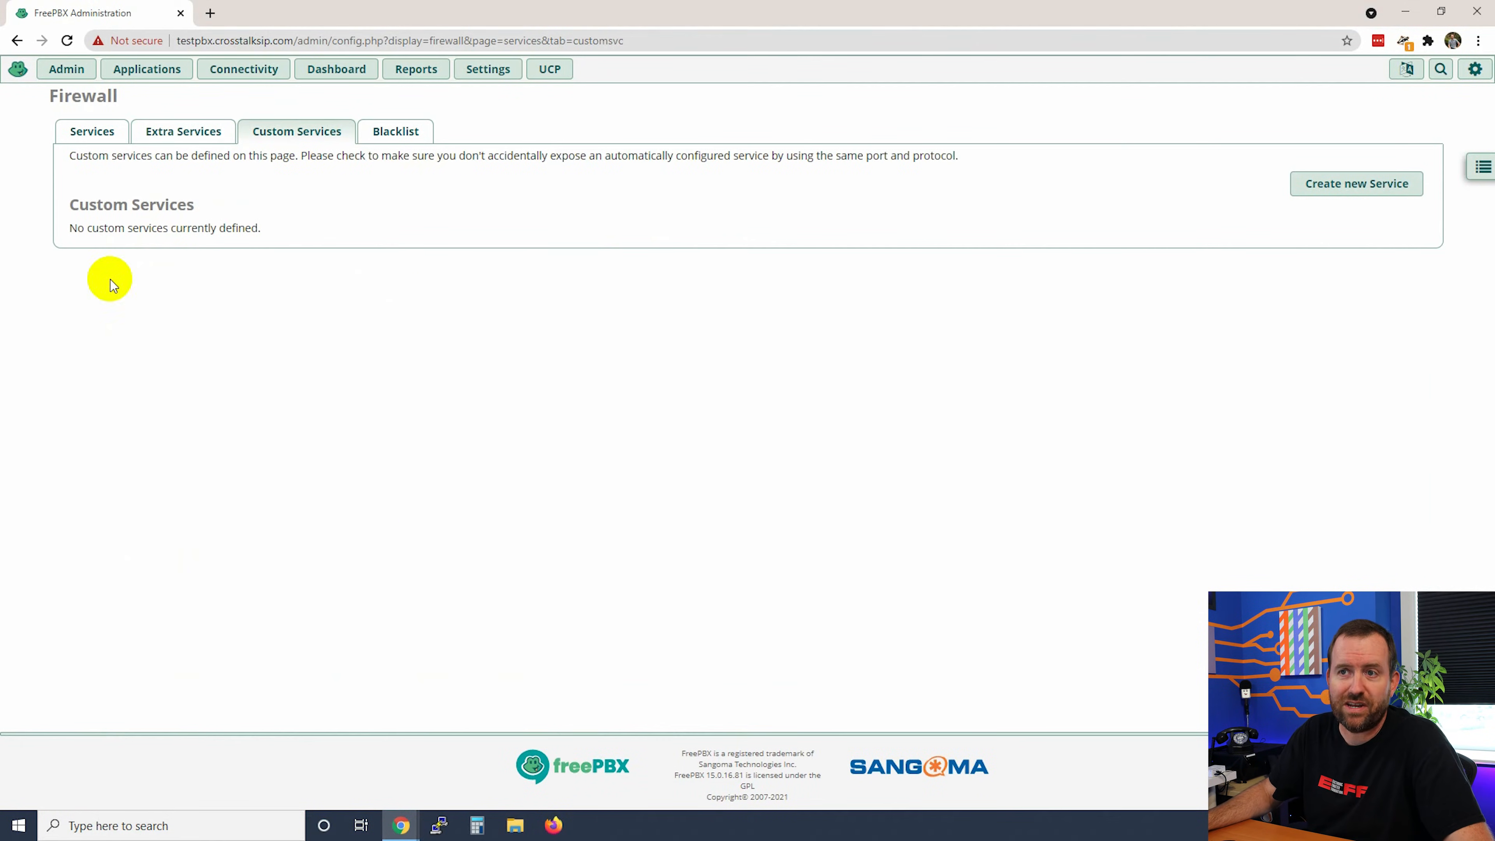
click(394, 132)
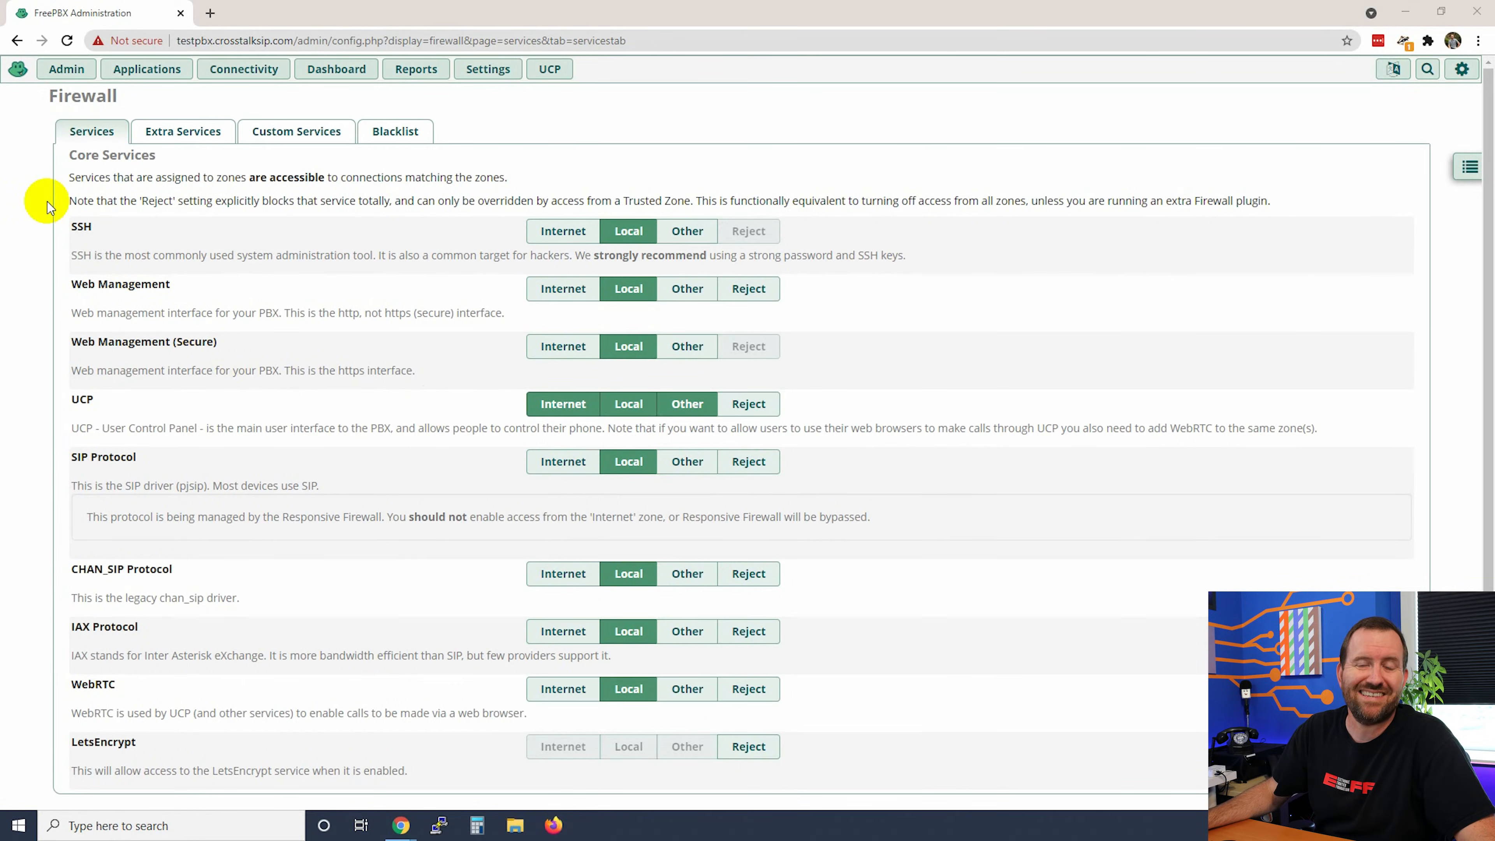
Step: Open Admin > System Admin and review PBX 15.0.16.81 running the free Sysadmin edition
click(57, 71)
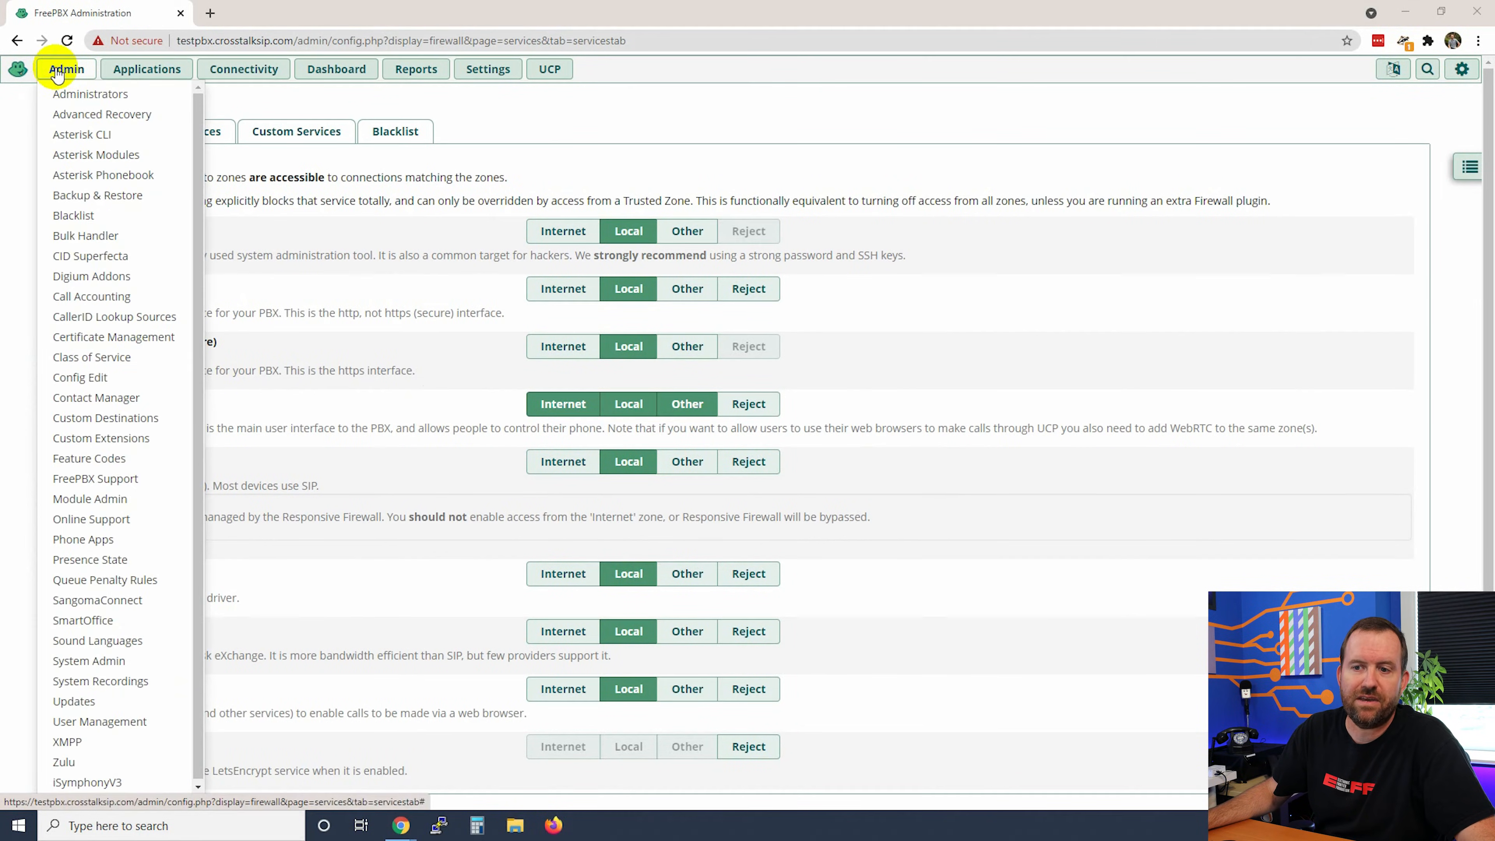
click(74, 663)
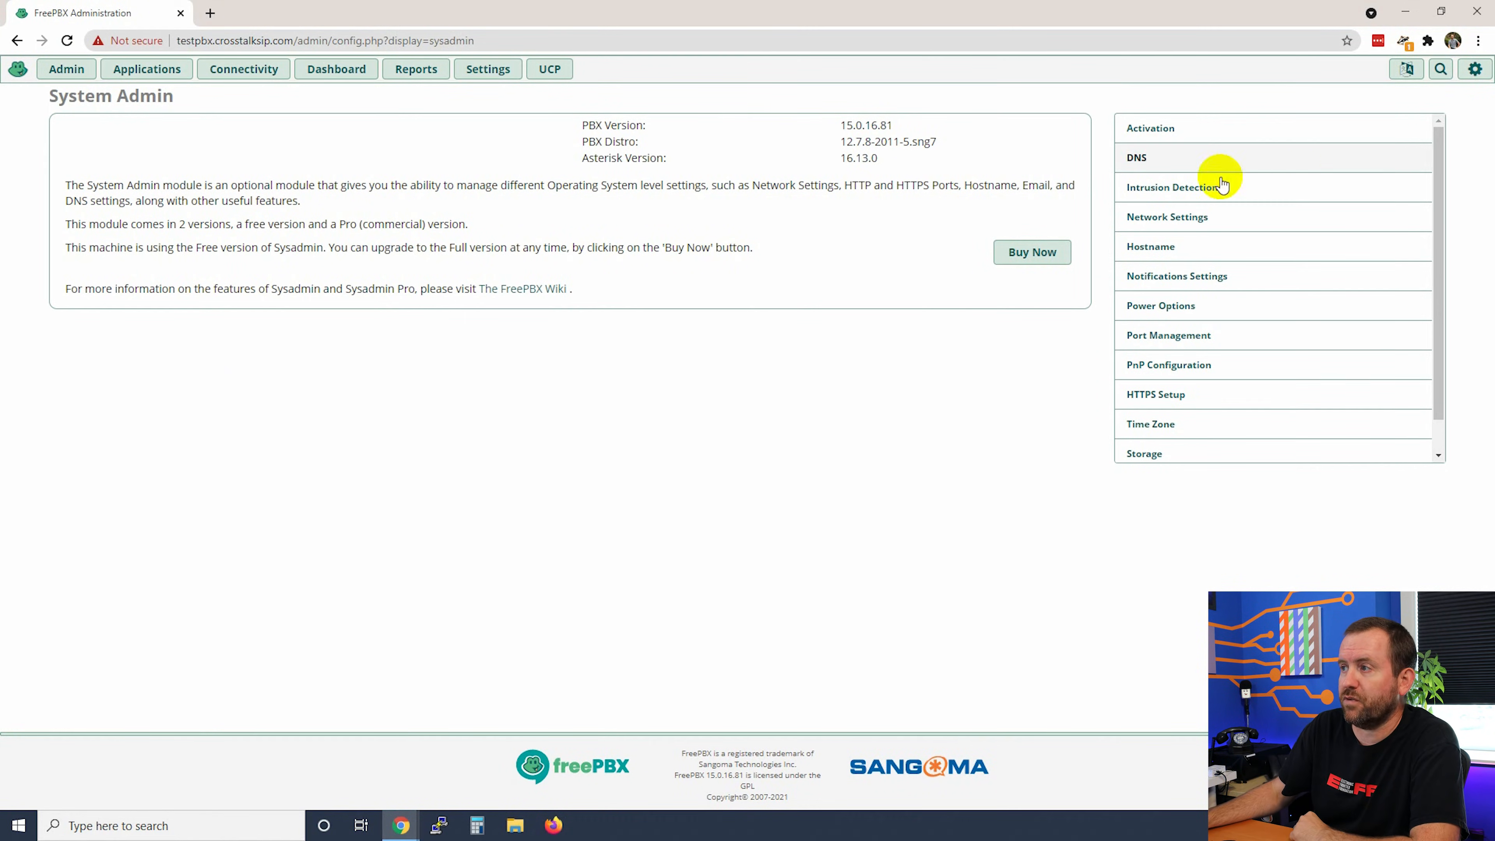
scroll(1284, 343, down, 1)
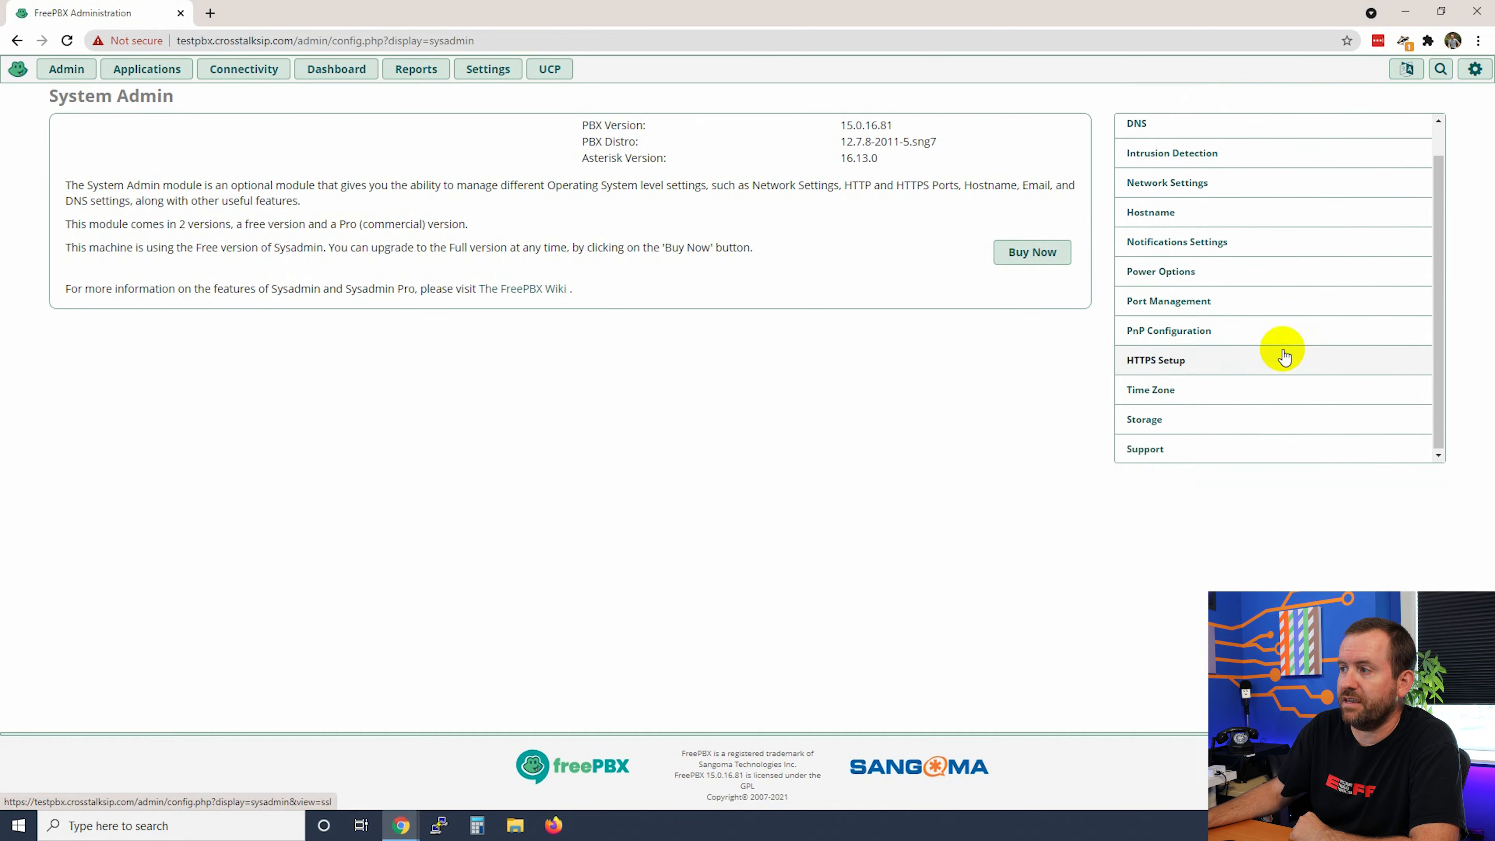
scroll(1252, 436, up, 1)
scroll(1229, 455, down, 1)
scroll(1247, 354, up, 1)
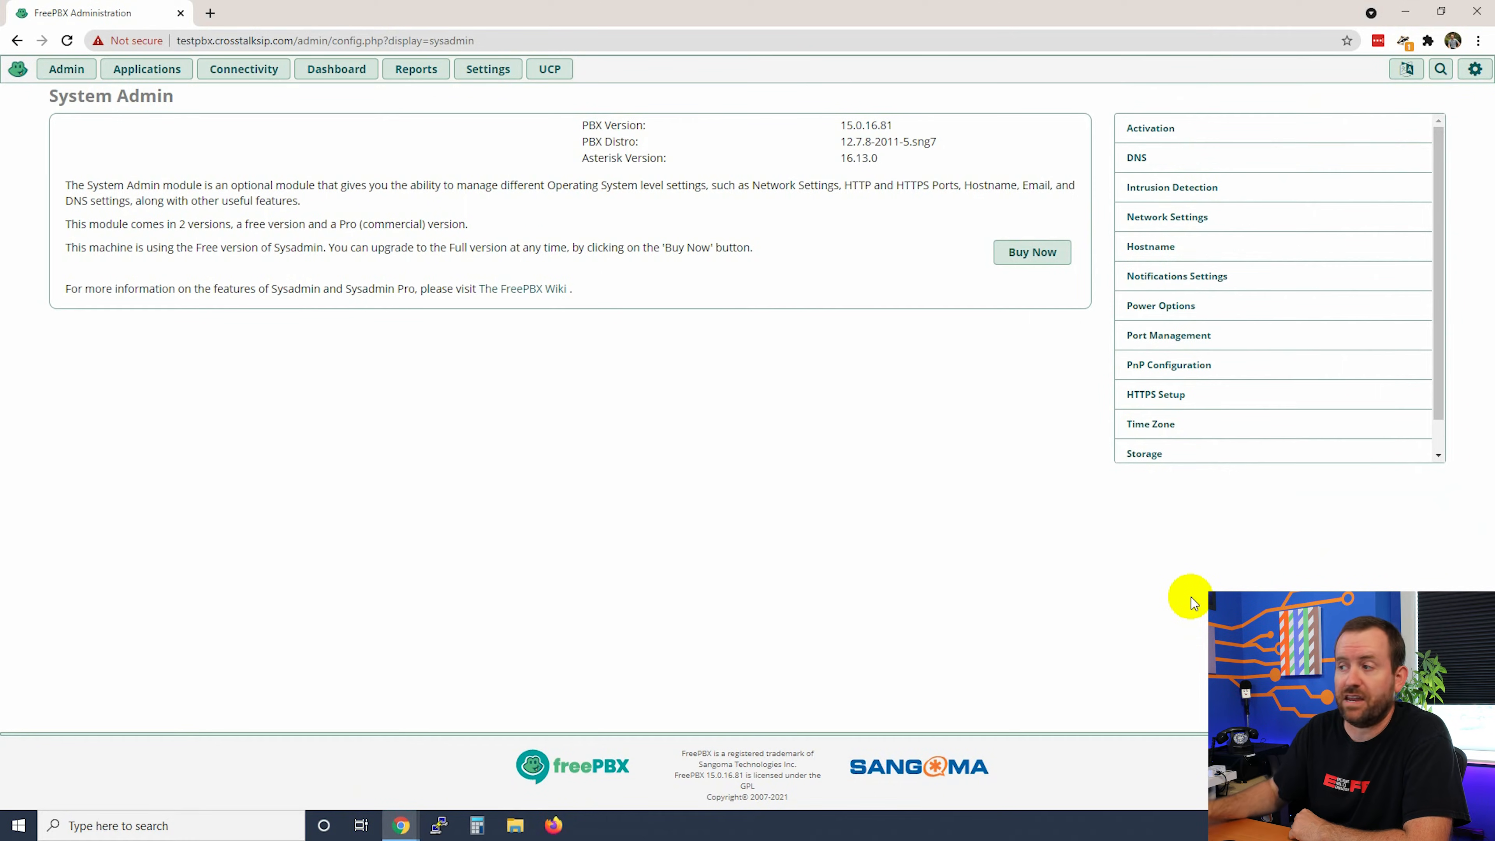
scroll(1257, 427, down, 1)
scroll(1258, 424, up, 1)
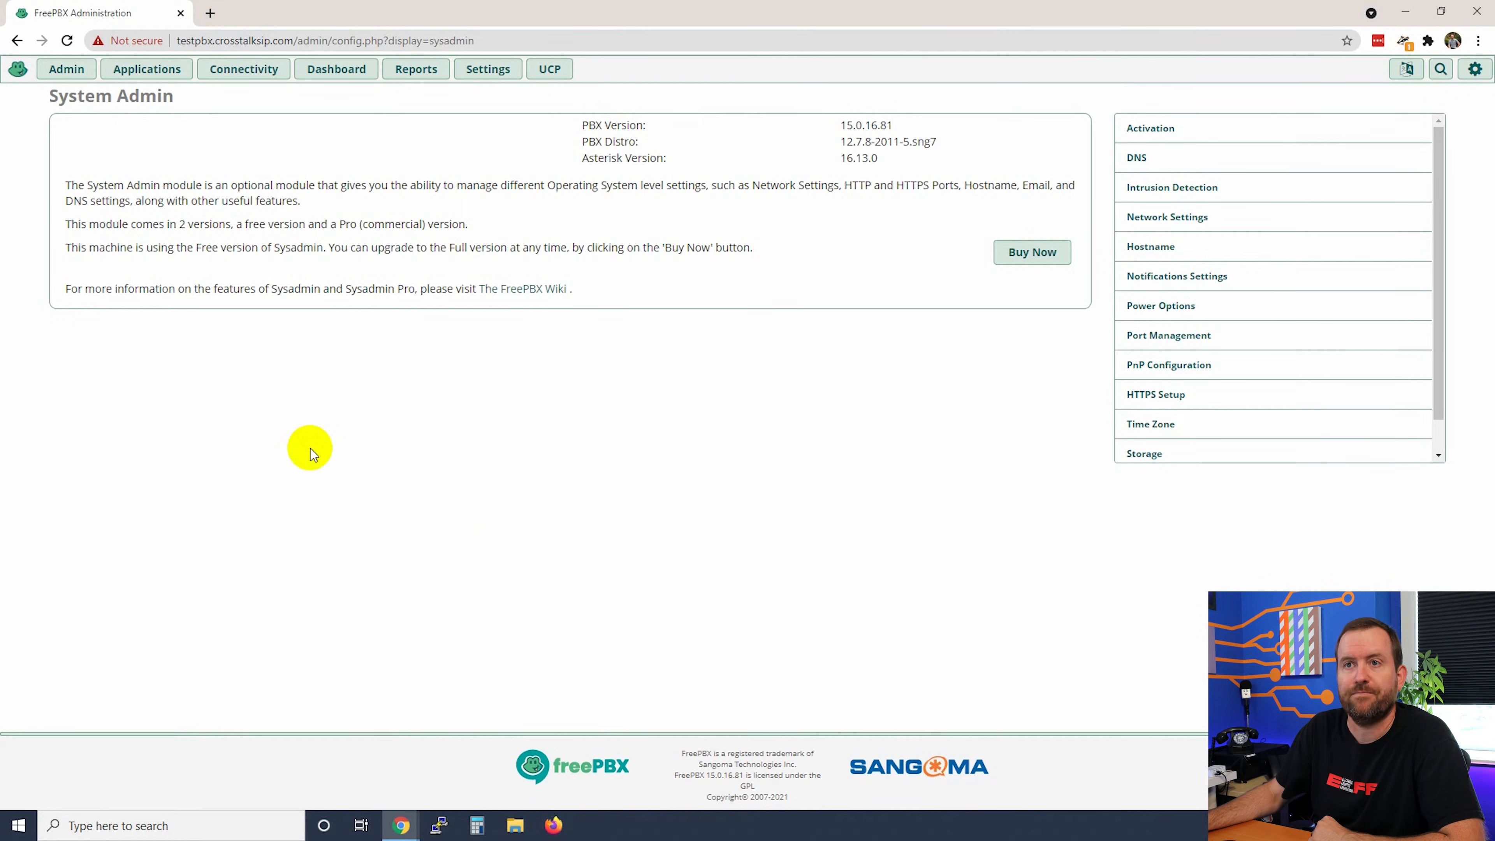
click(63, 71)
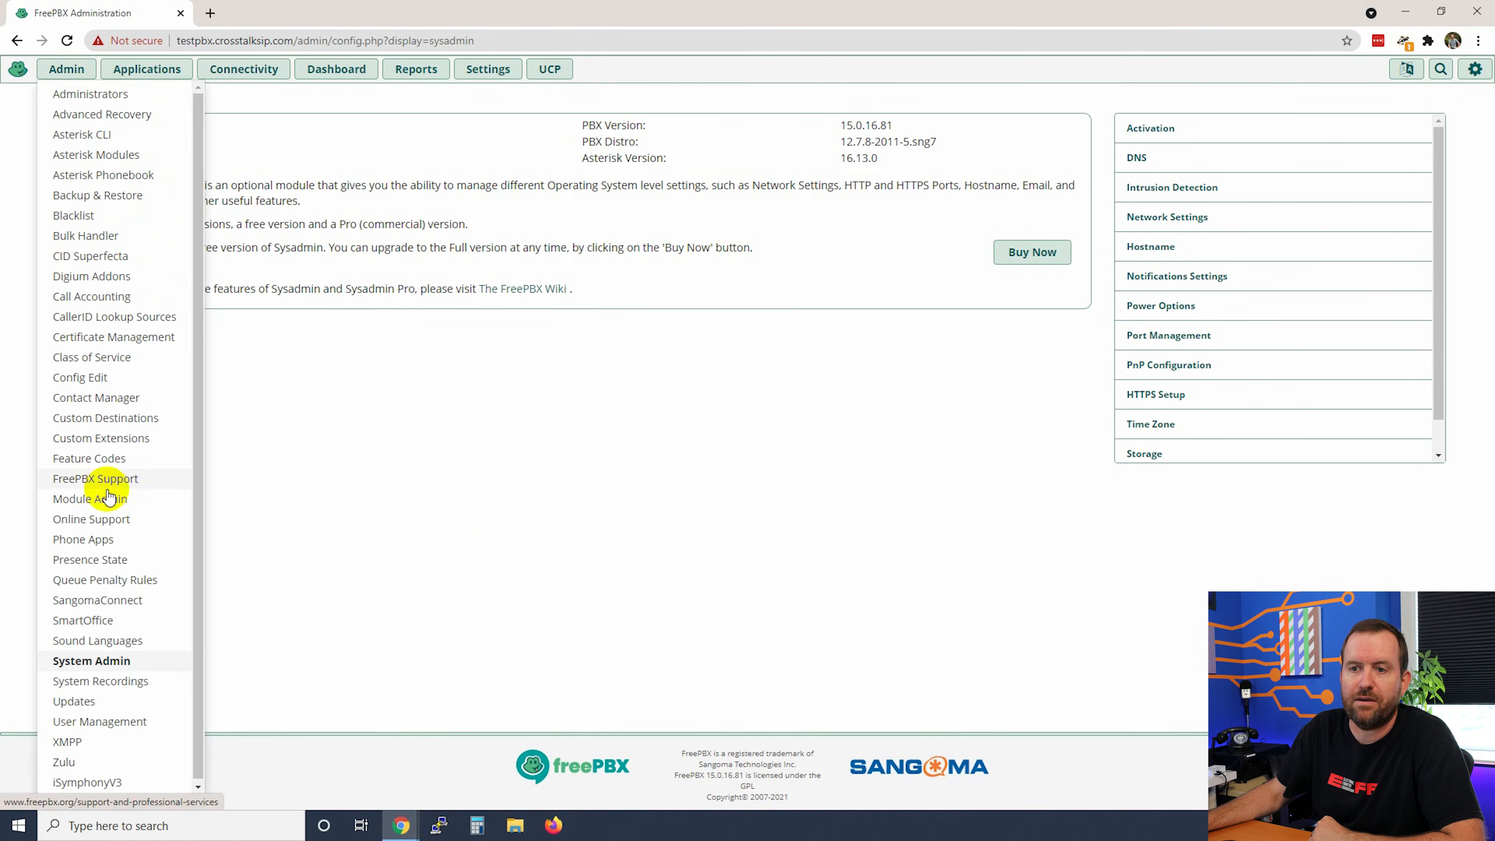
Step: In Module Admin, check online for modules and expand the System Admin module's details
click(74, 499)
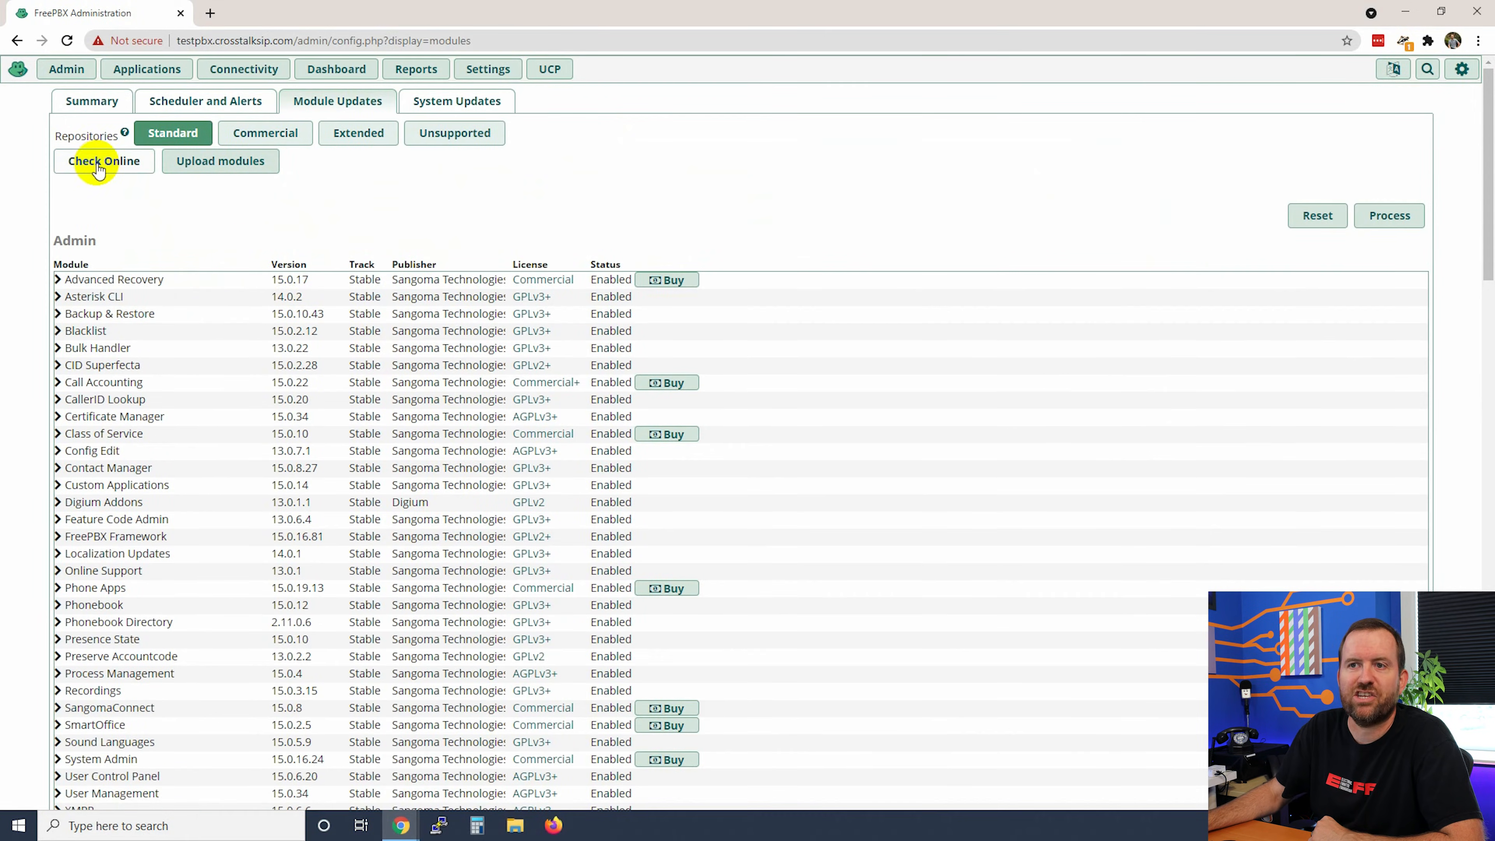
click(93, 168)
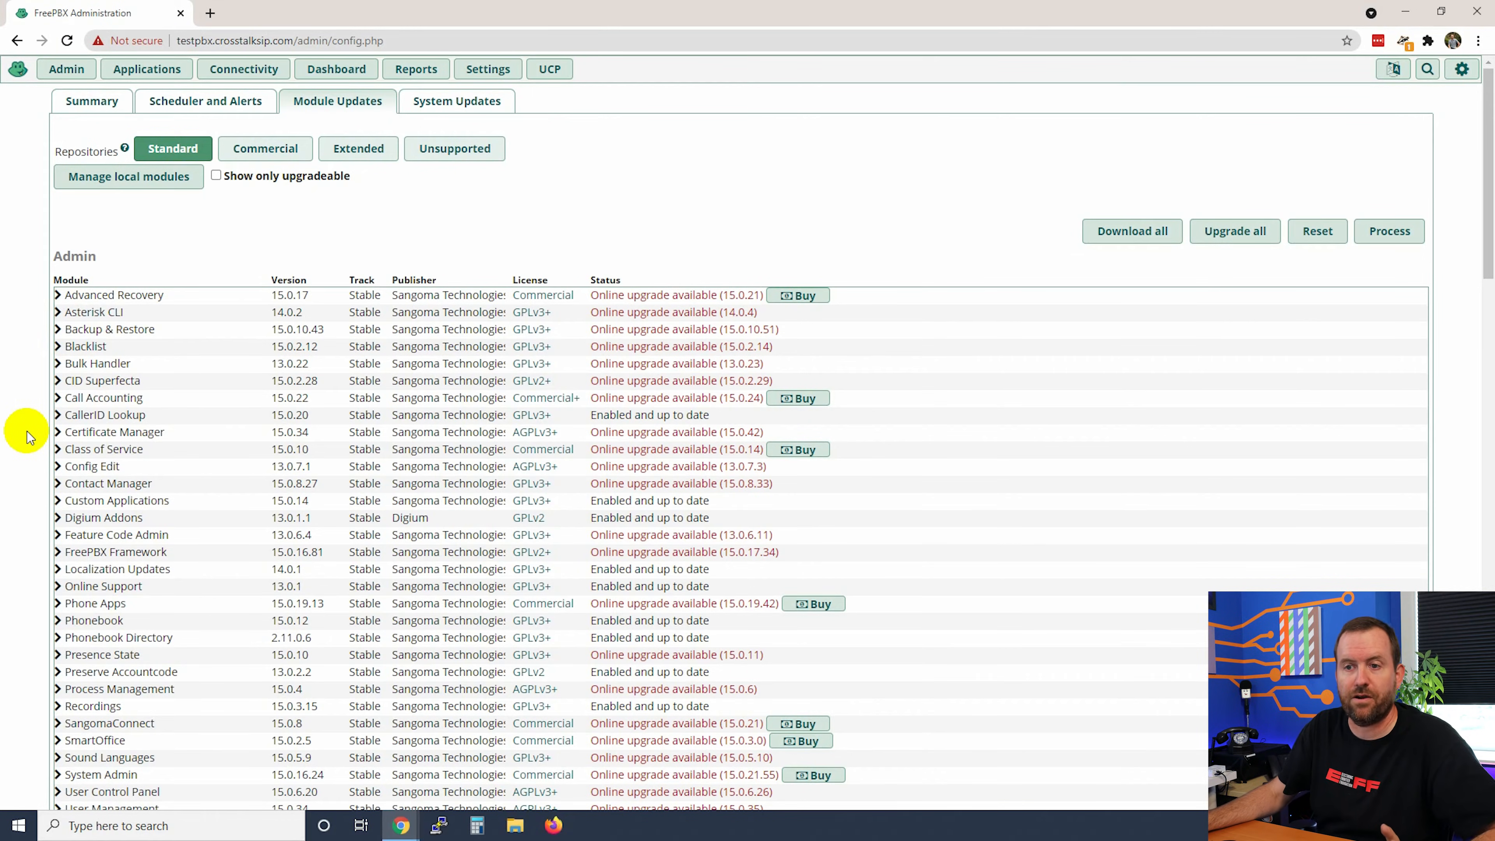
scroll(30, 435, down, 5)
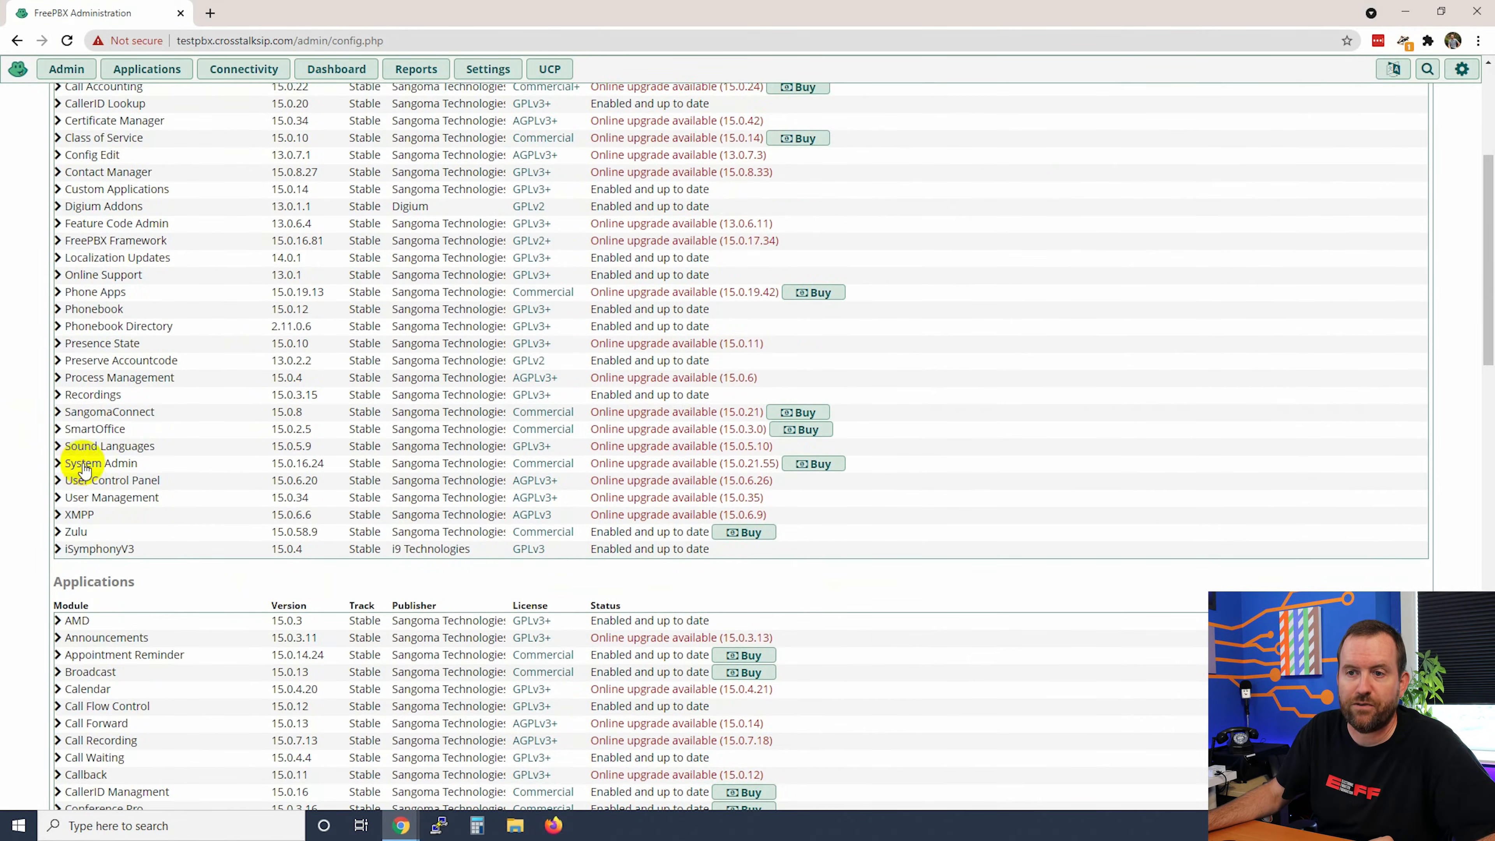
click(80, 465)
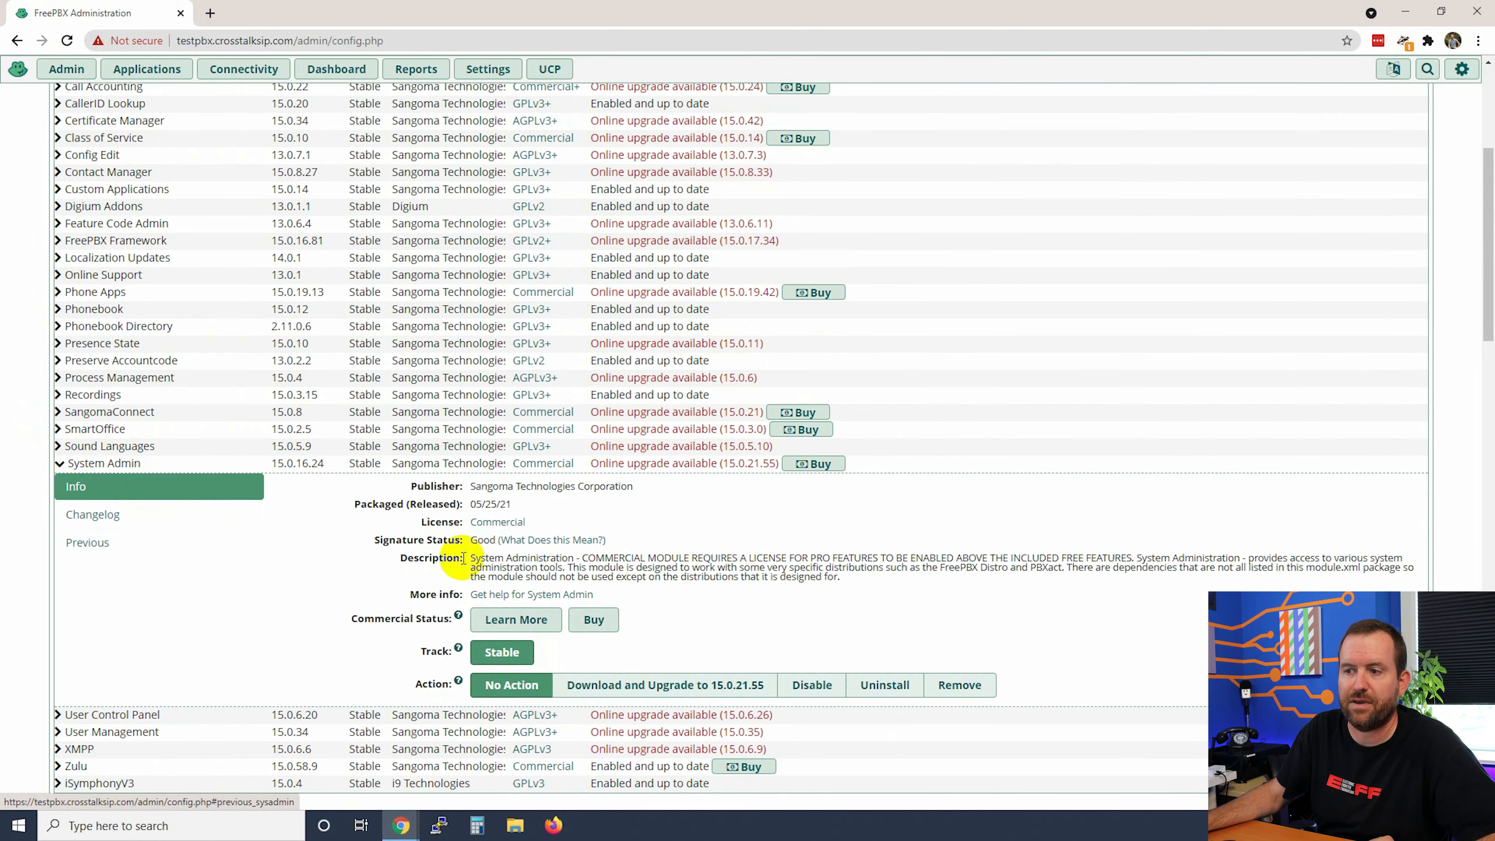
Step: Buy the SysAdmin Pro 25 Year License for 20.00 and dismiss the order confirmation
click(812, 464)
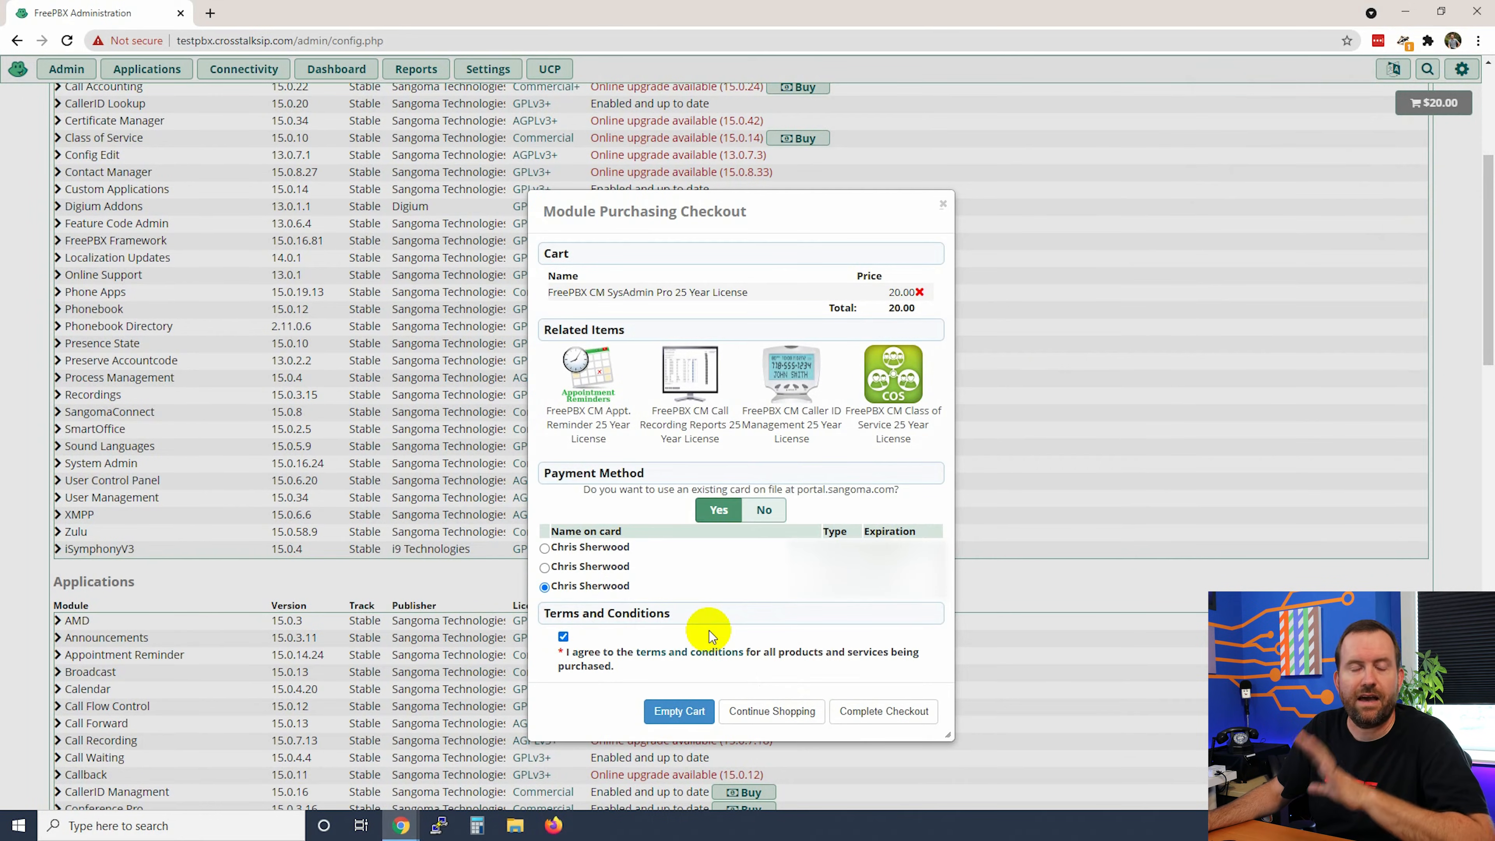
click(867, 712)
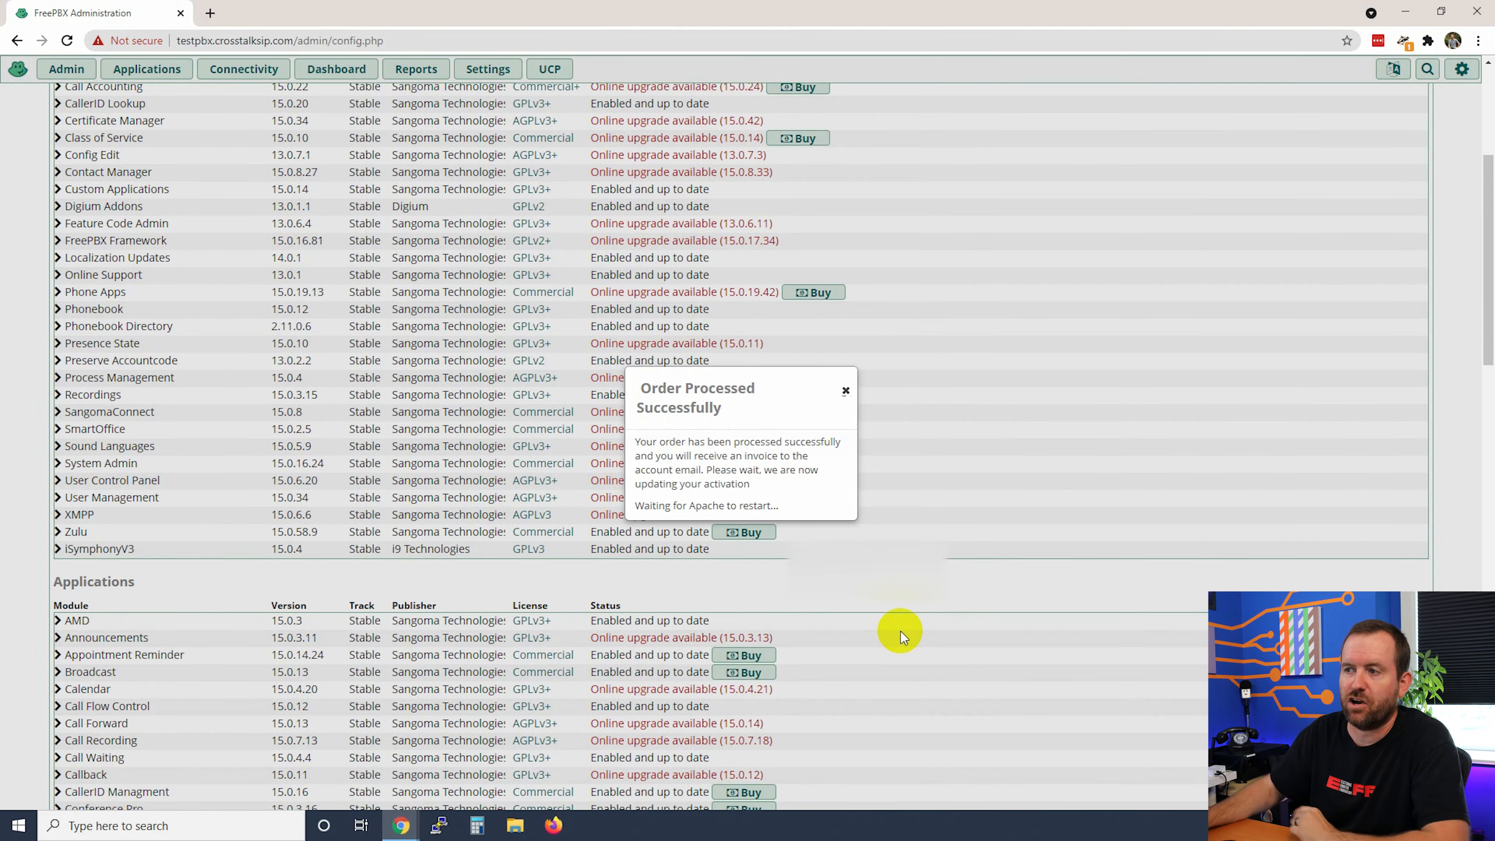
click(846, 391)
click(67, 69)
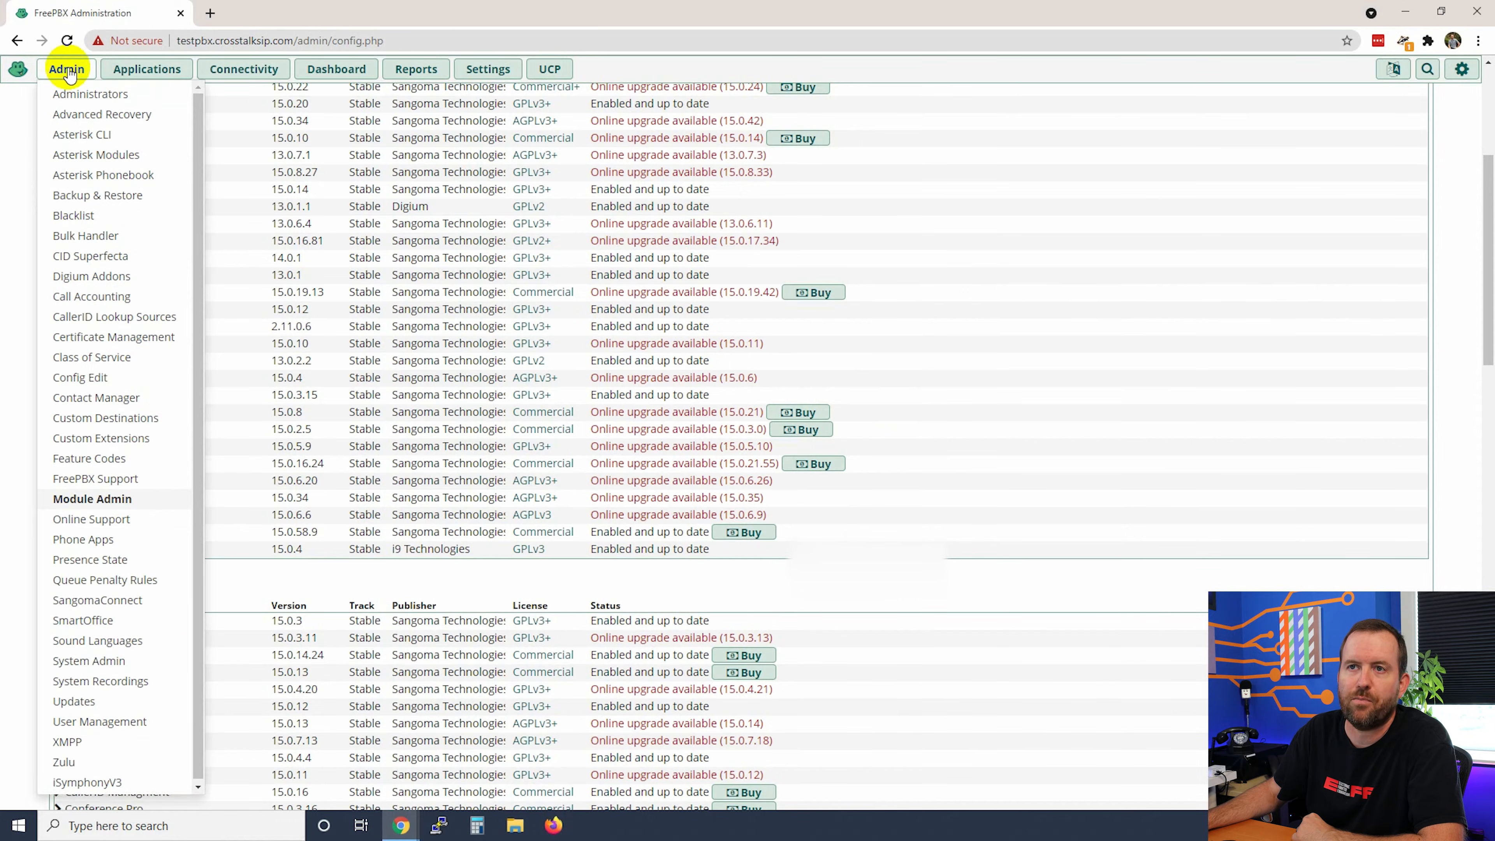
Step: Reopen System Admin, now with Sysadmin Pro enabled, and view its Activation details
click(84, 661)
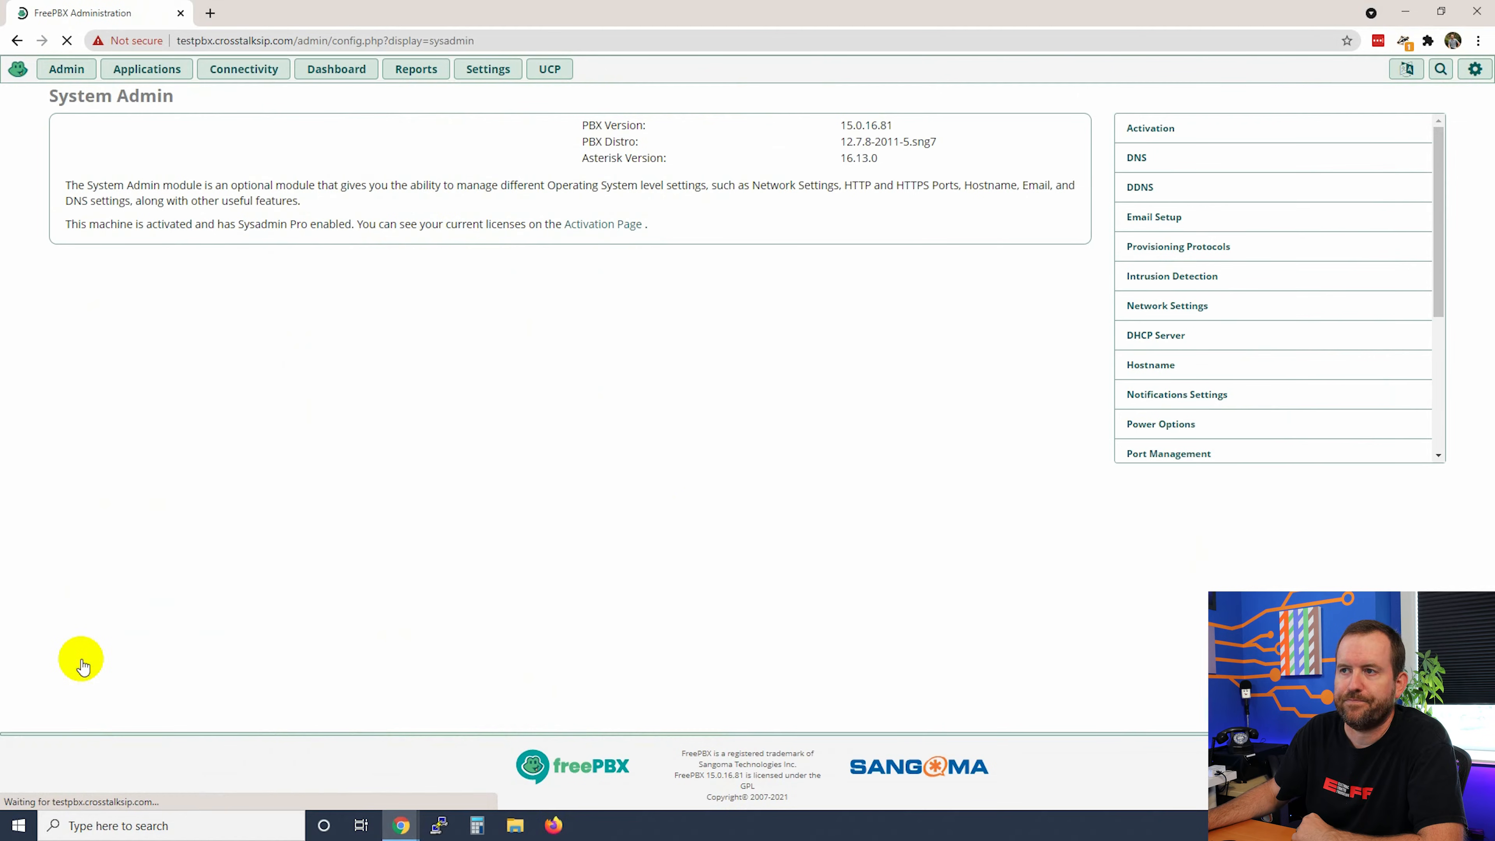
drag(1437, 211, 1436, 175)
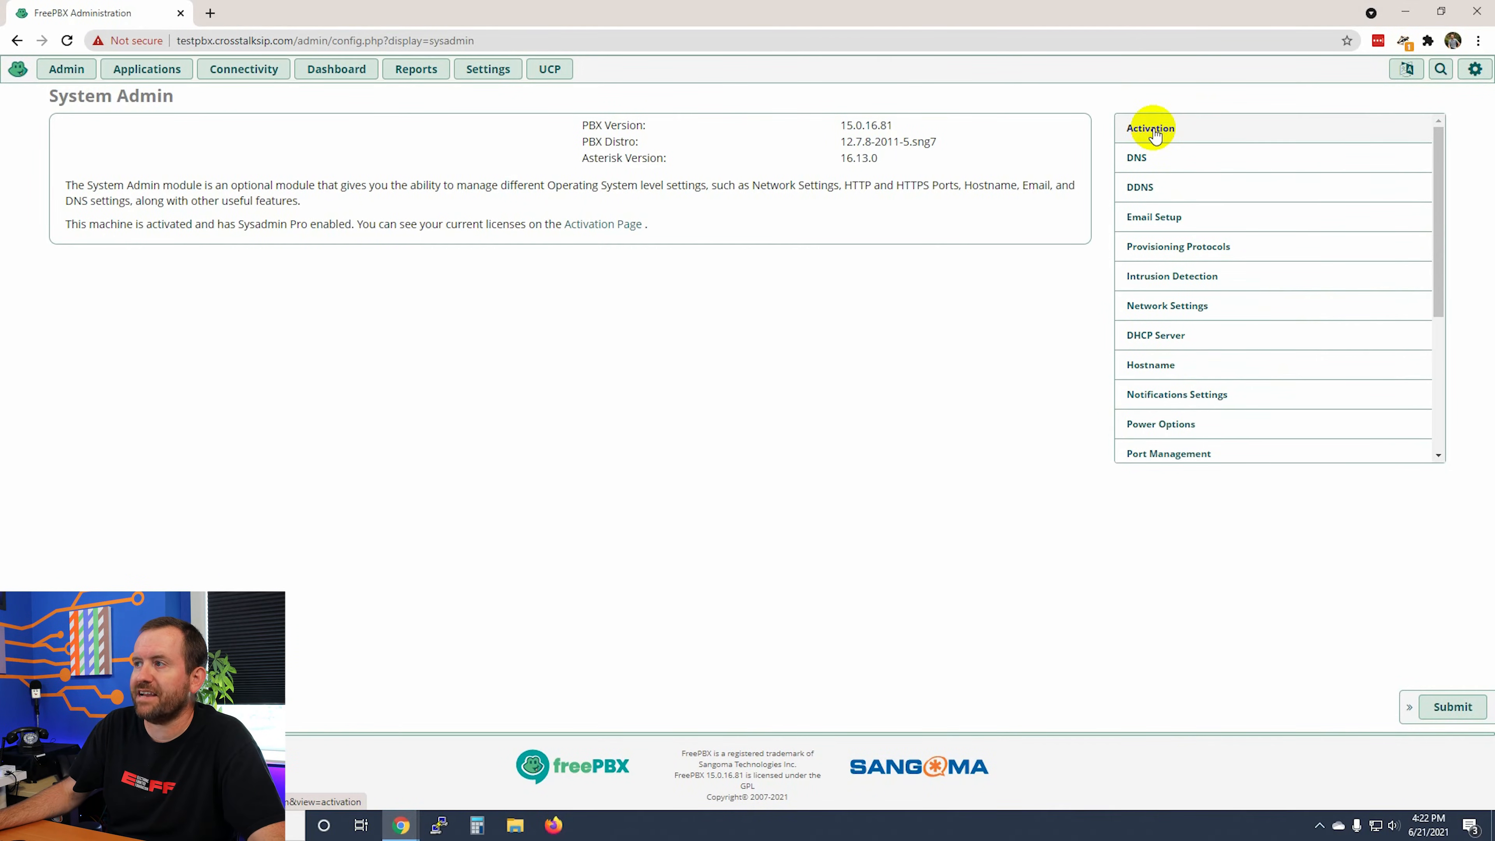
click(1153, 132)
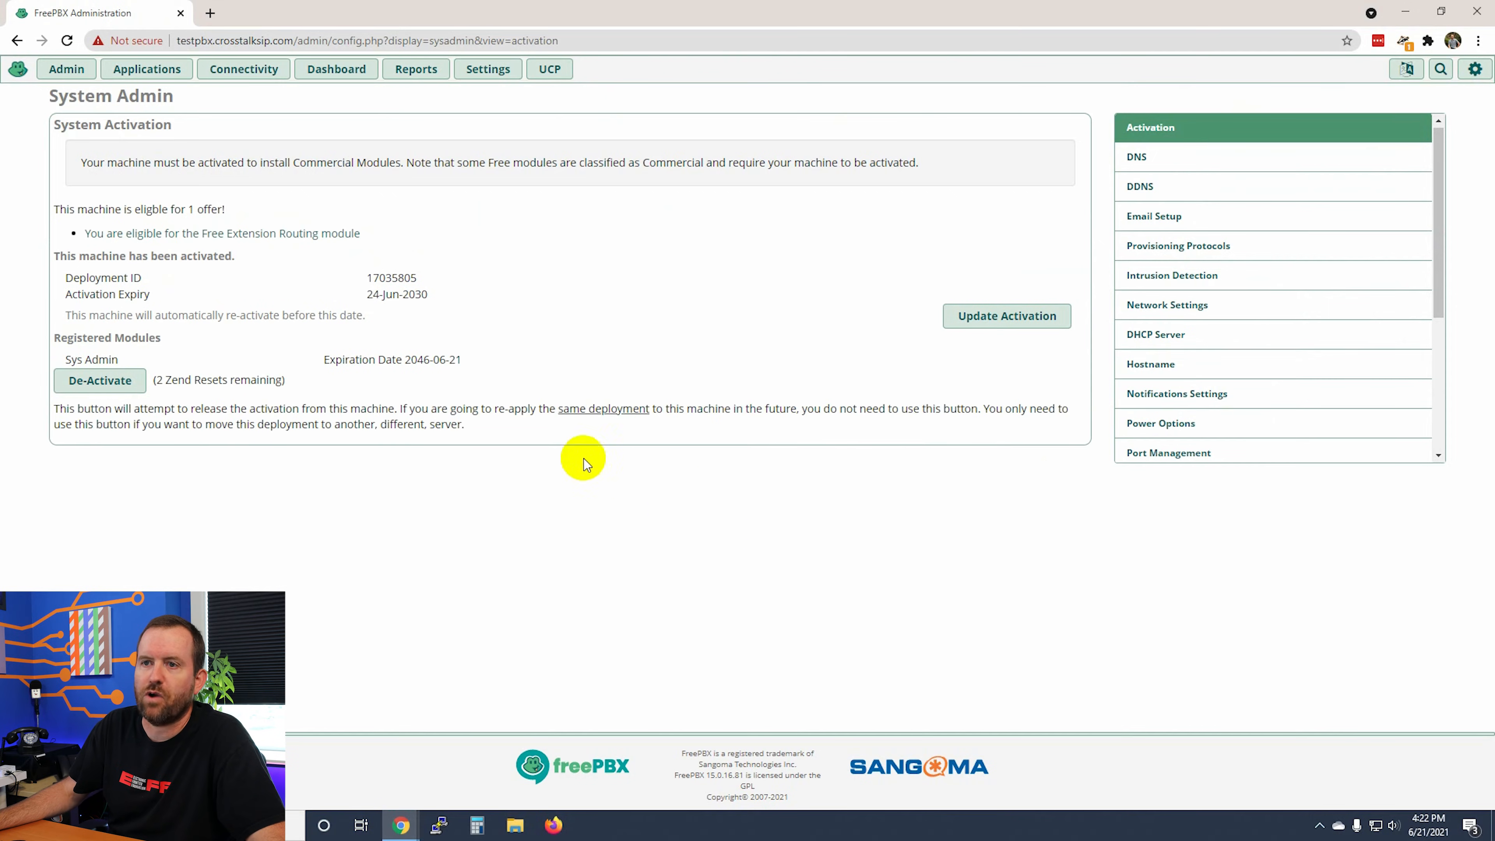
Step: Review the deployment ID and the Sys Admin registration expiring 2046-06-21 on the Activation page
drag(360, 279, 450, 282)
click(571, 521)
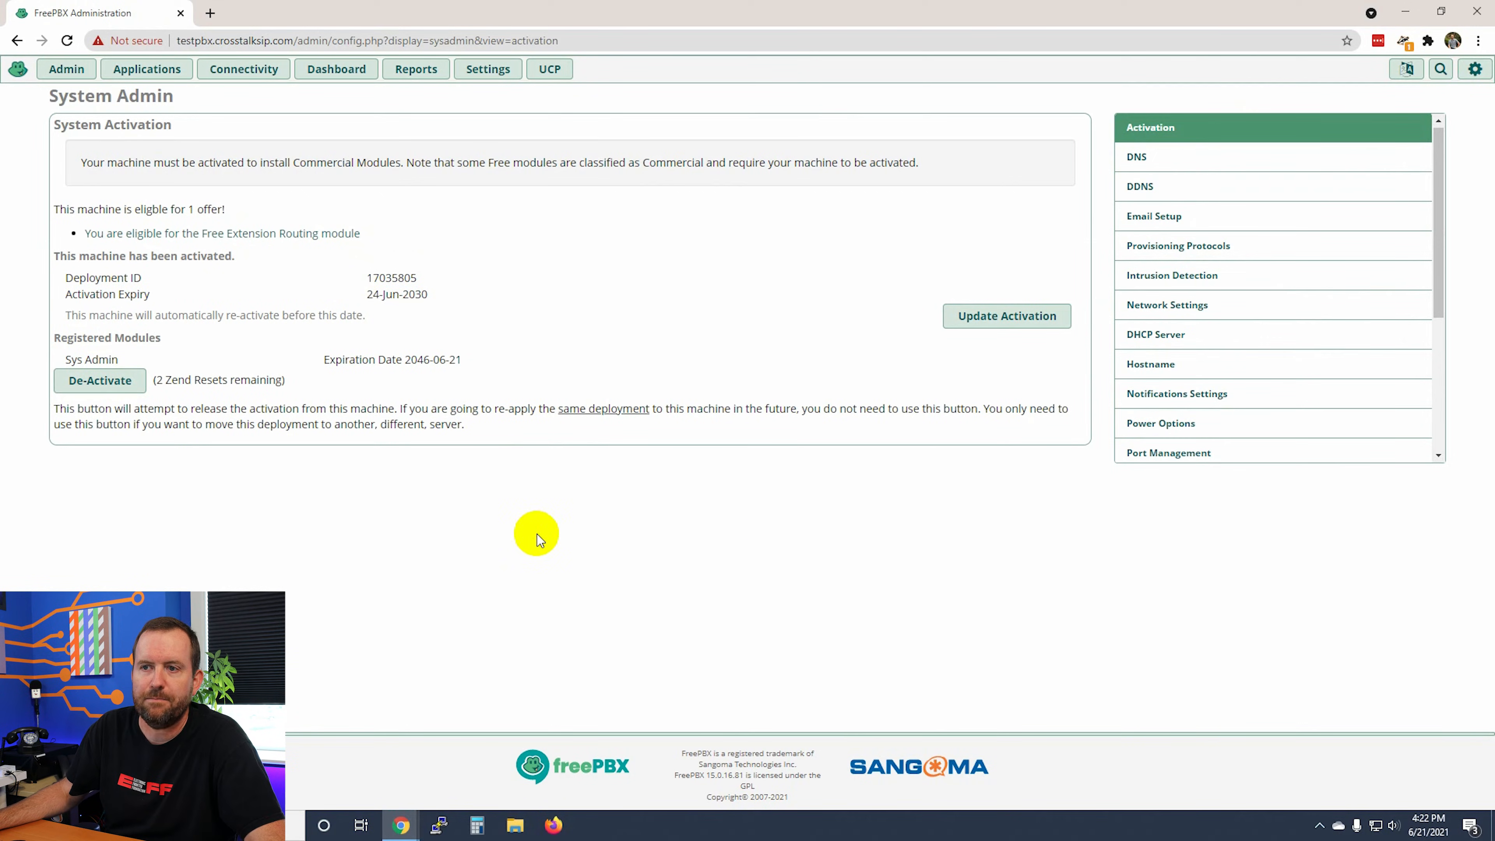
drag(64, 360, 147, 361)
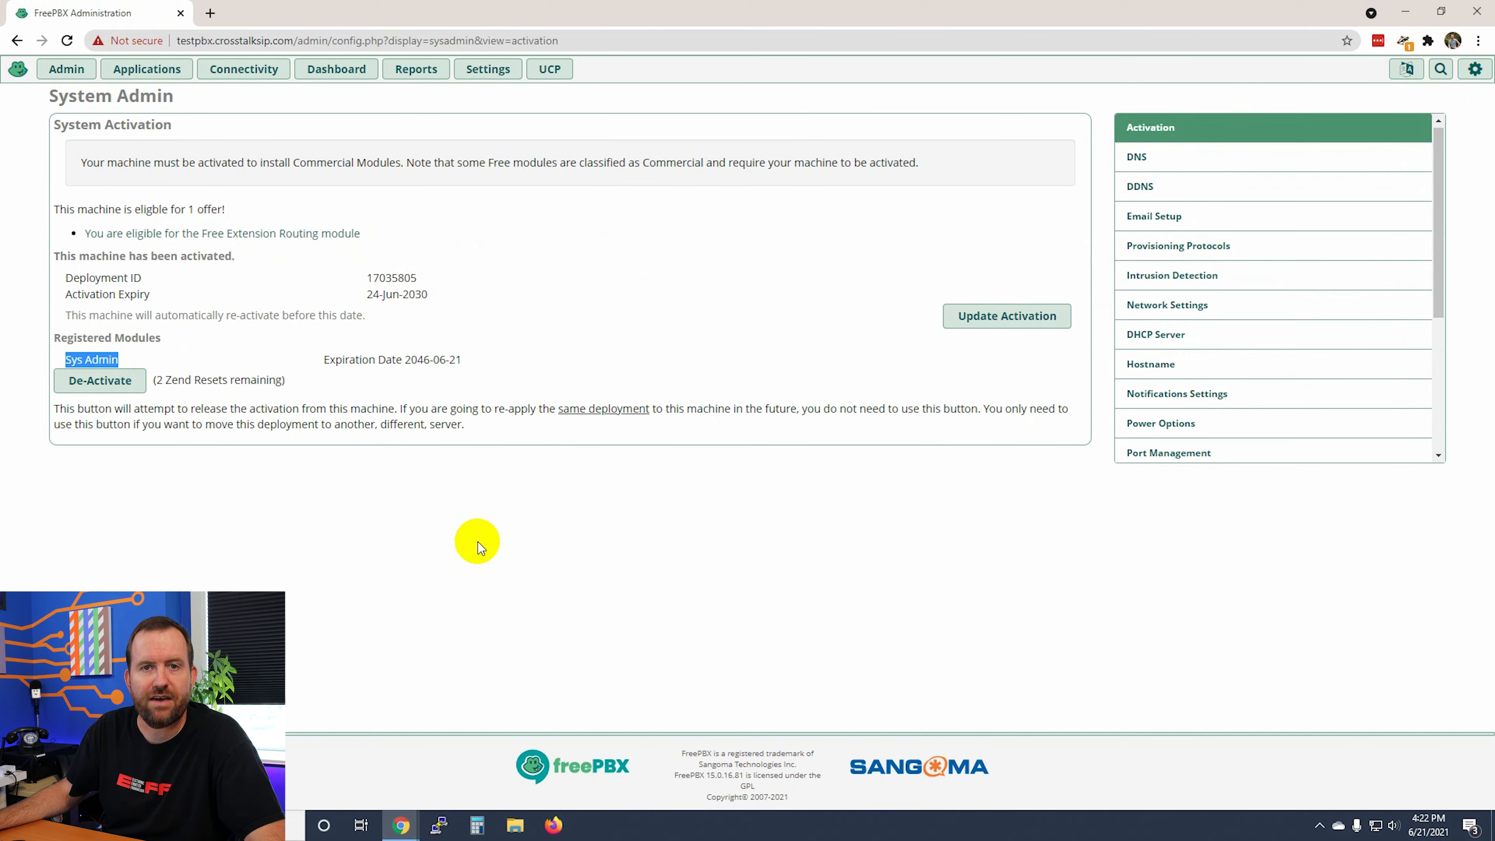
click(477, 552)
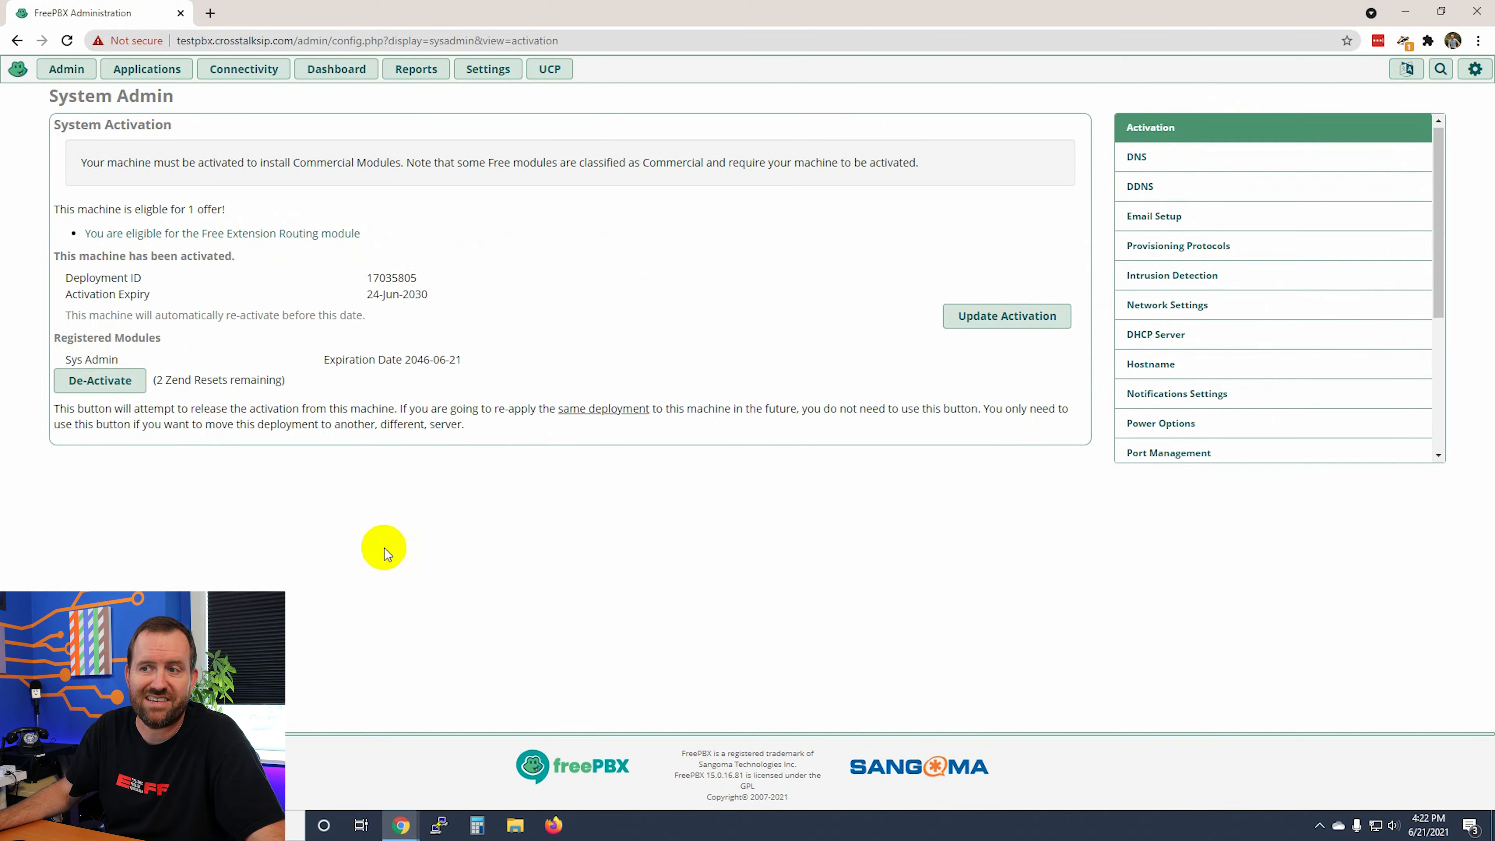
drag(448, 365, 43, 324)
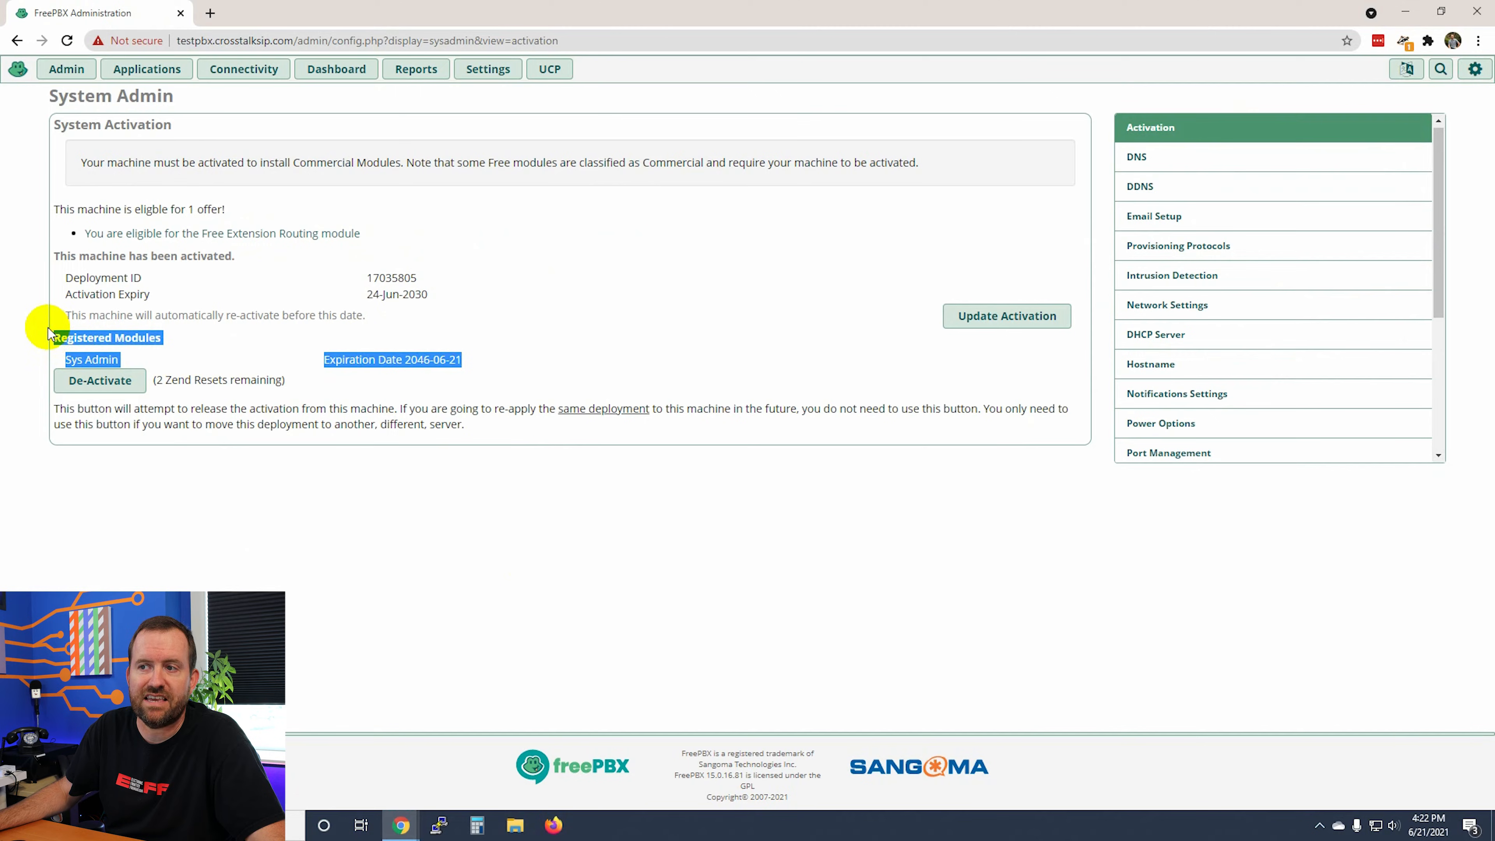
drag(405, 359, 490, 365)
click(489, 365)
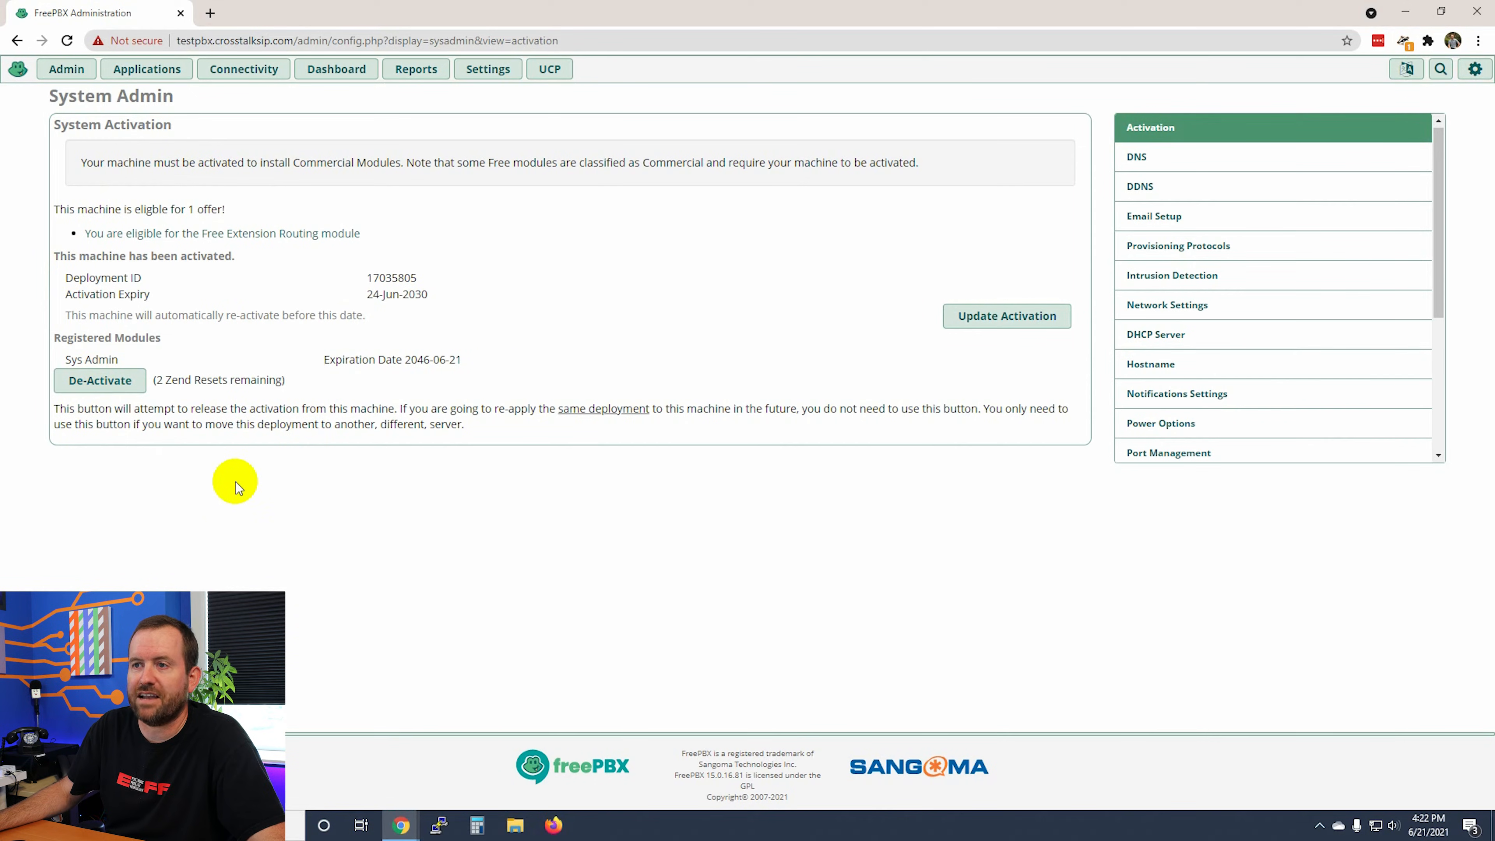
drag(418, 278, 366, 279)
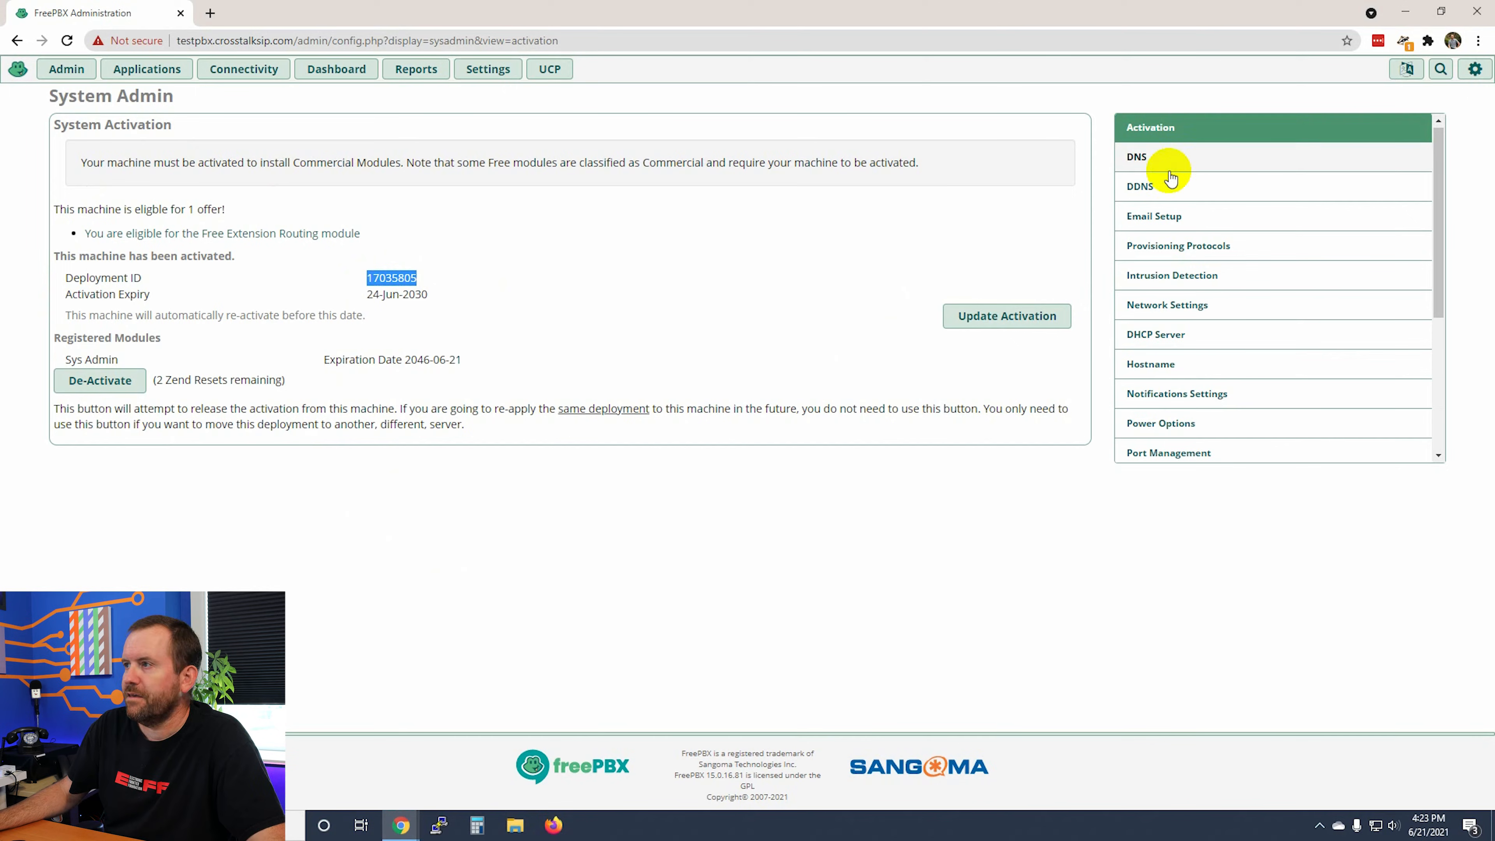
click(1135, 159)
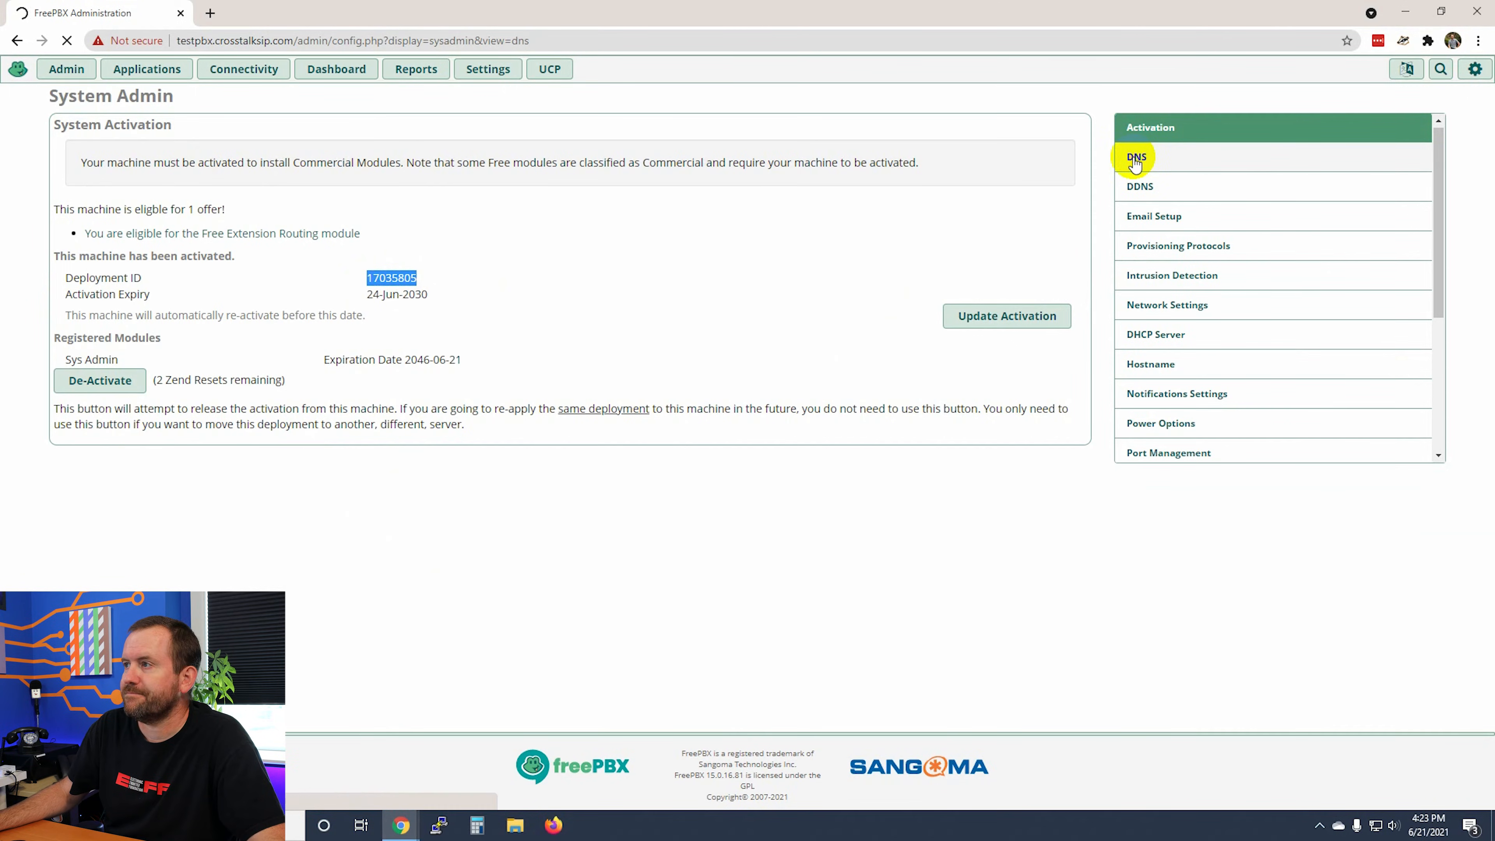
Step: Put 1.1.1.1 and 9.9.9.9 above 108.61.10.10 in the DNS server list and submit
click(417, 222)
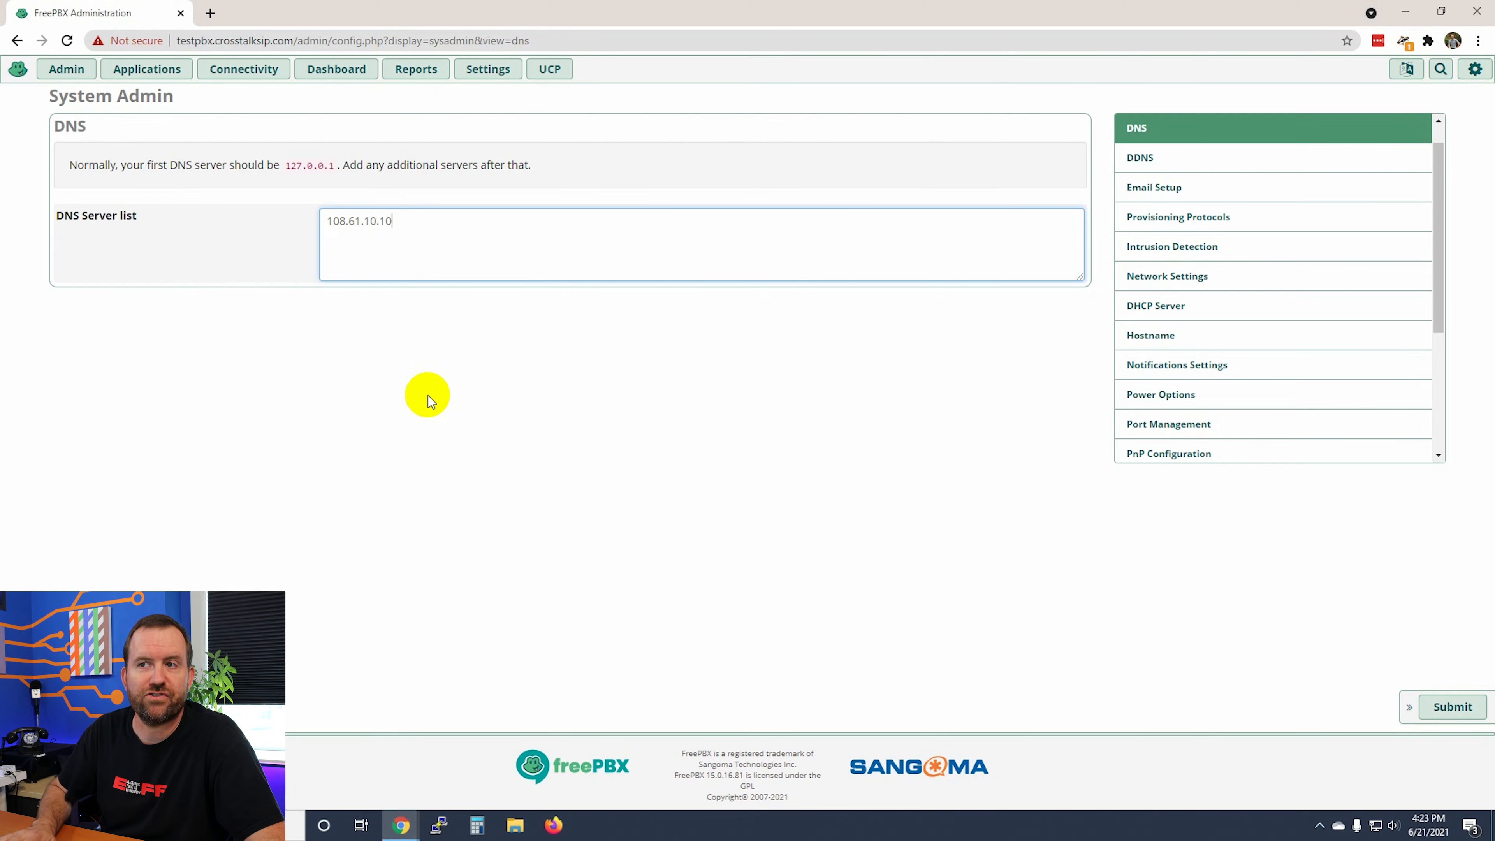
key(Home)
key(Return)
key(Up)
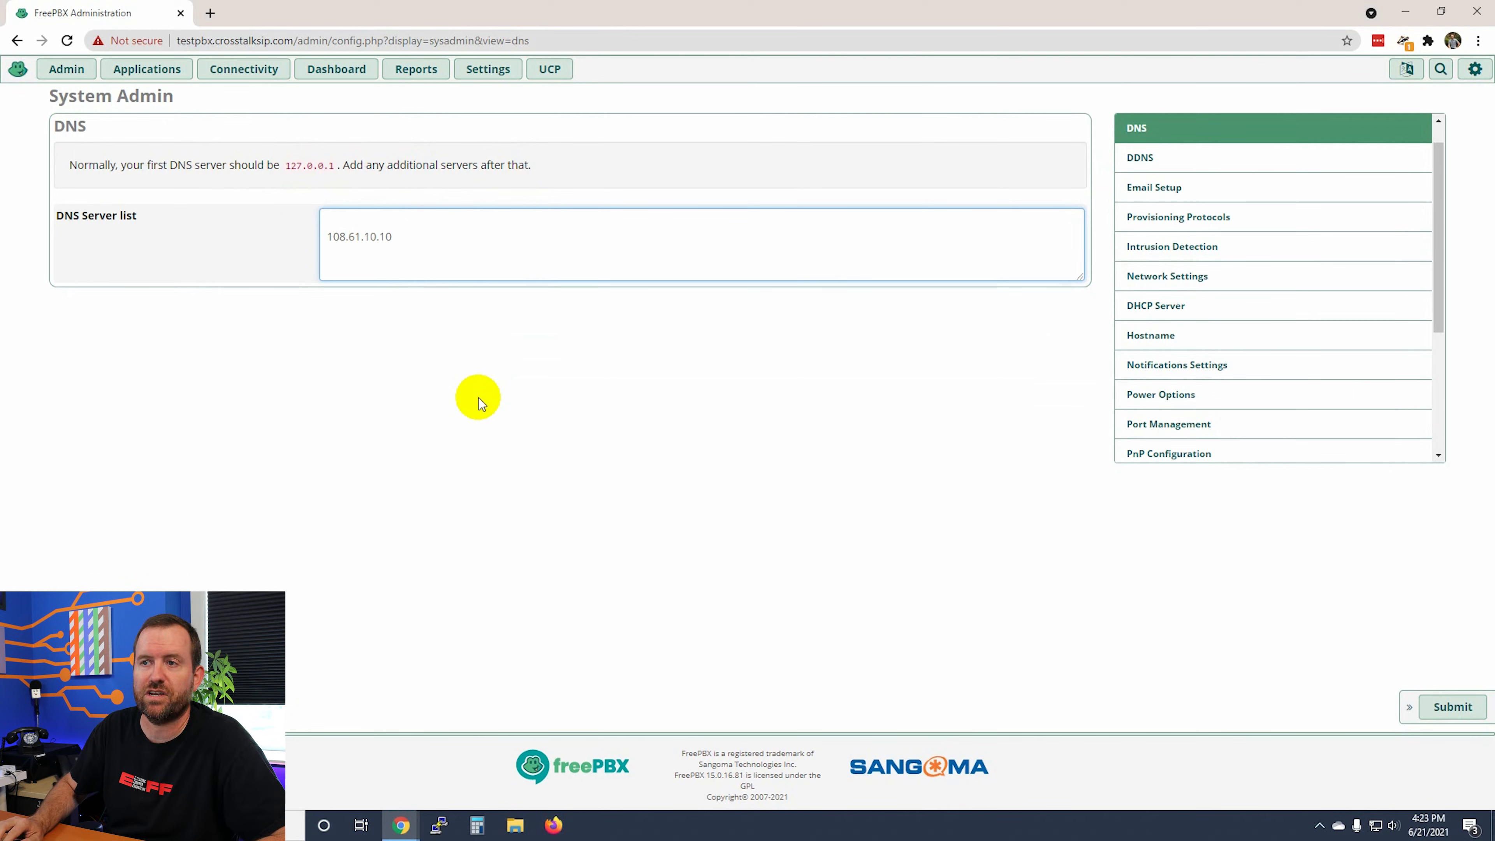
text(1.1.1.1)
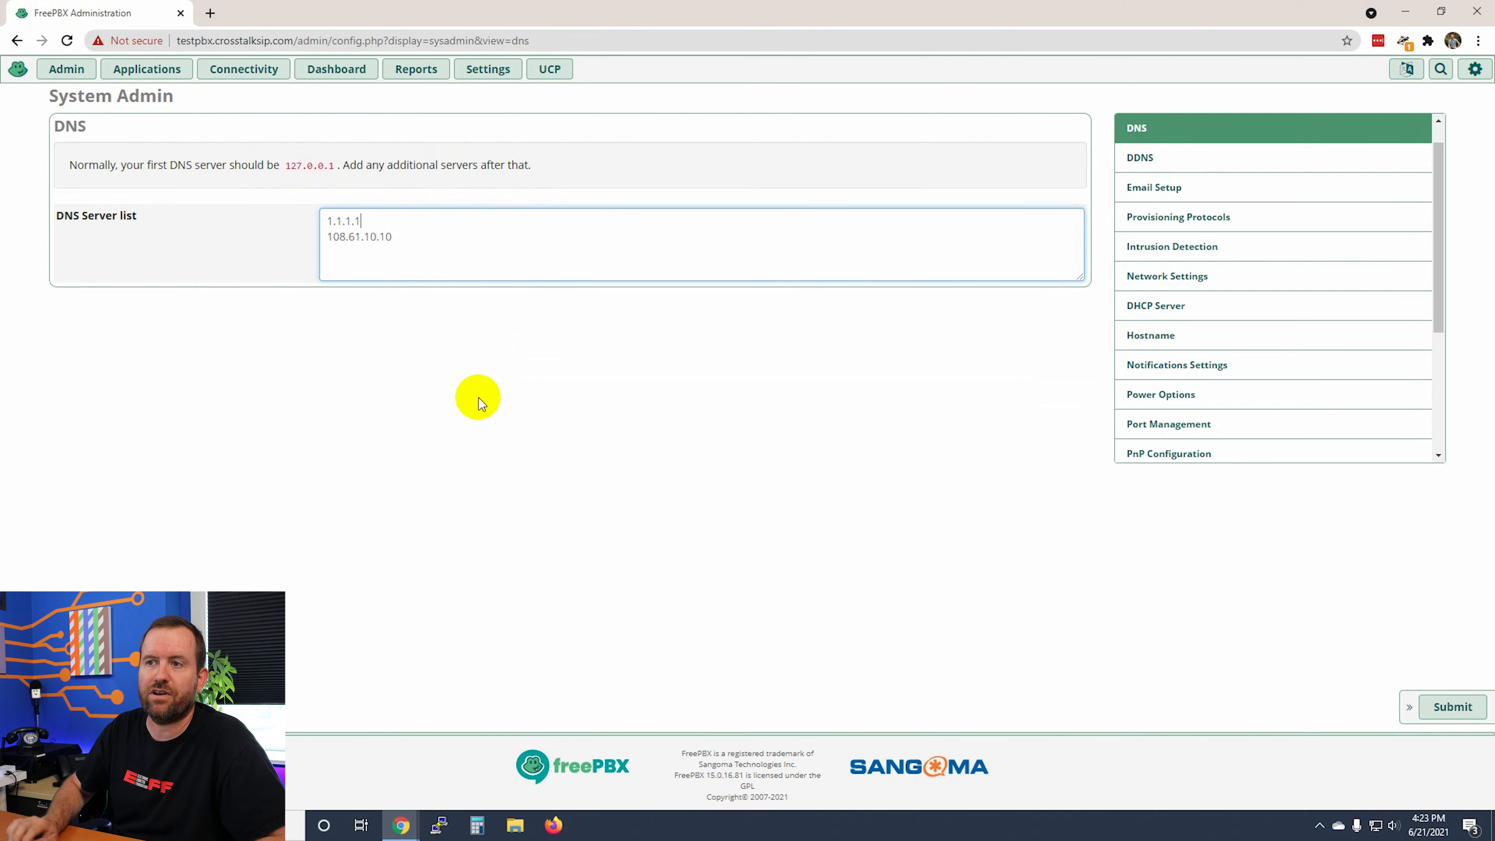
key(Return)
text(9.9.9.9)
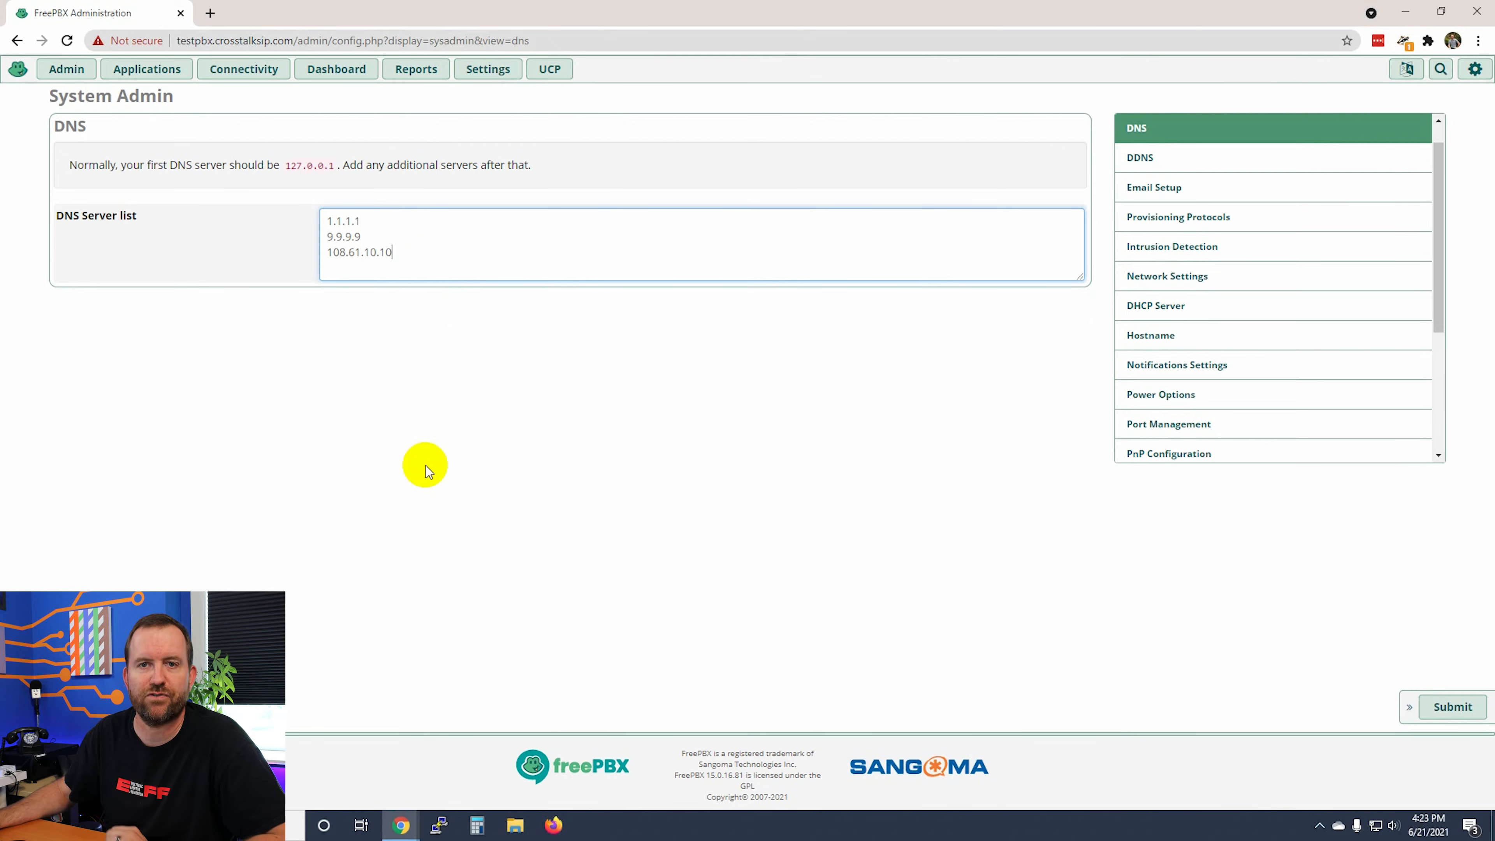
click(1445, 709)
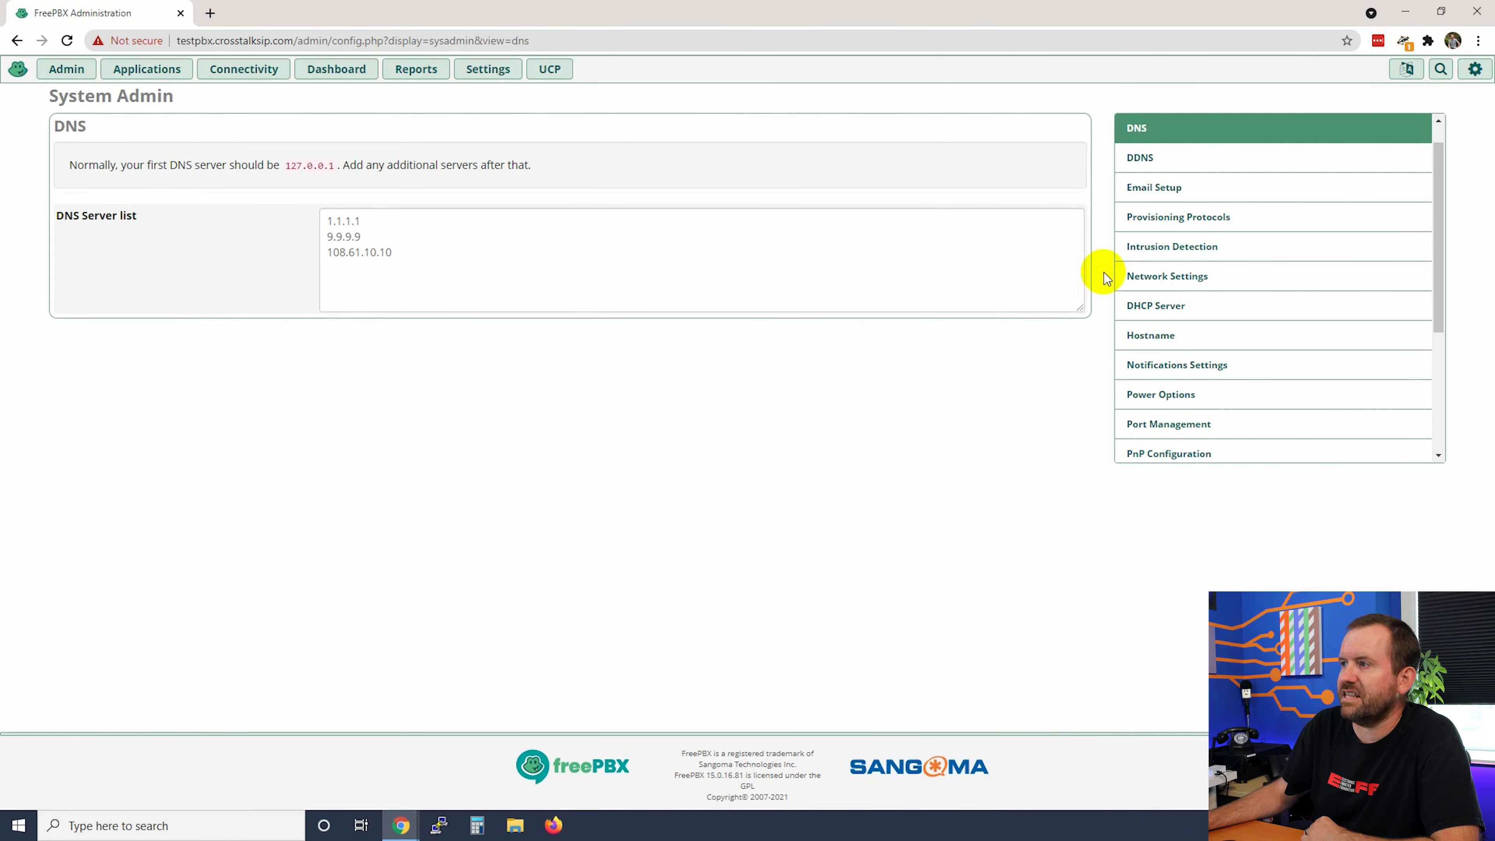
Step: Review Intrusion Detection's banned list, including 205.185.127.240/32, then move to Network Settings
click(1150, 250)
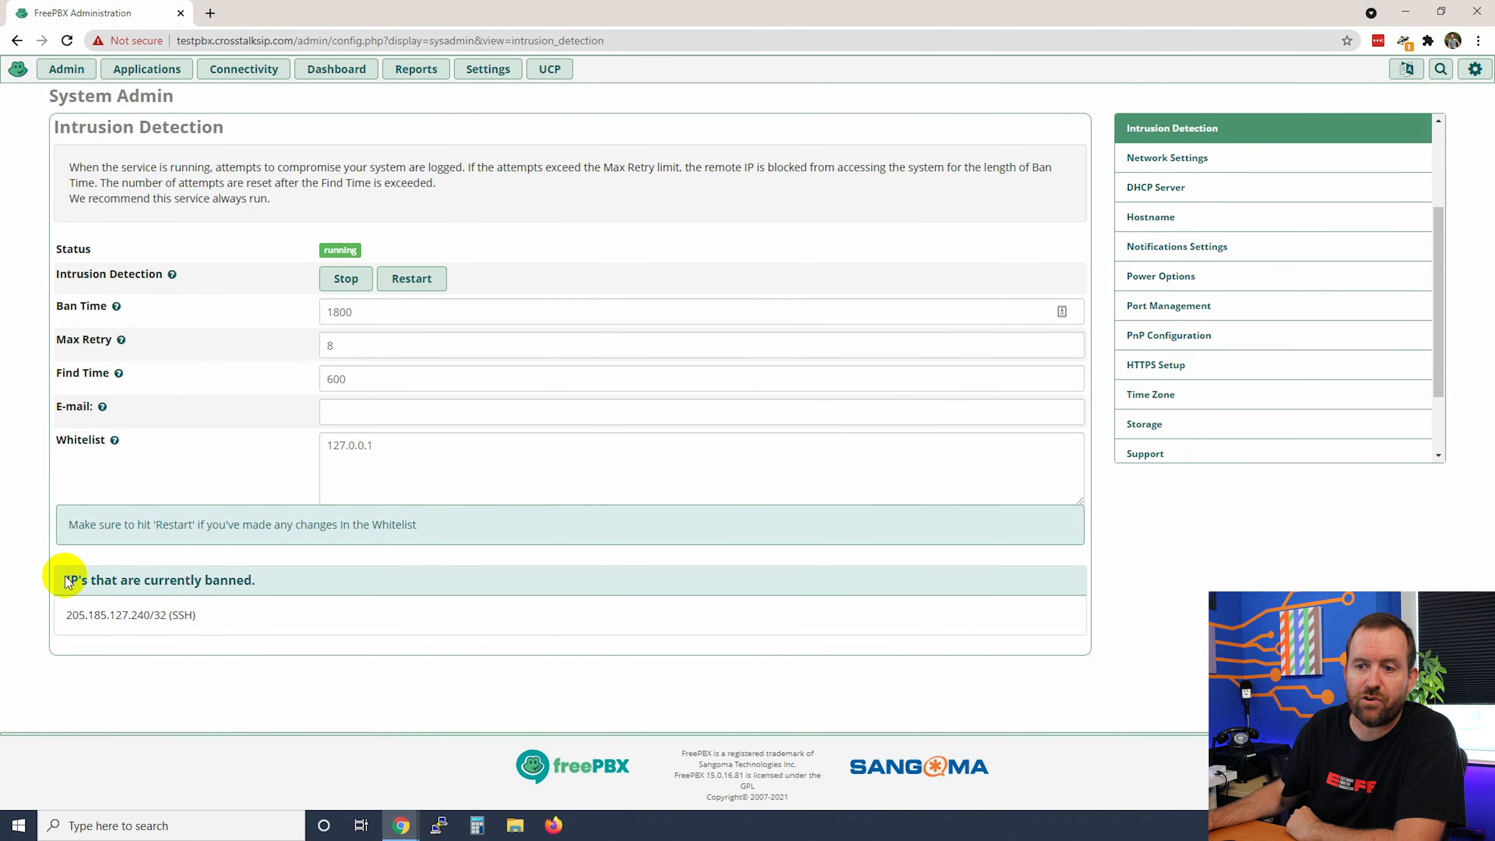
drag(63, 616, 166, 615)
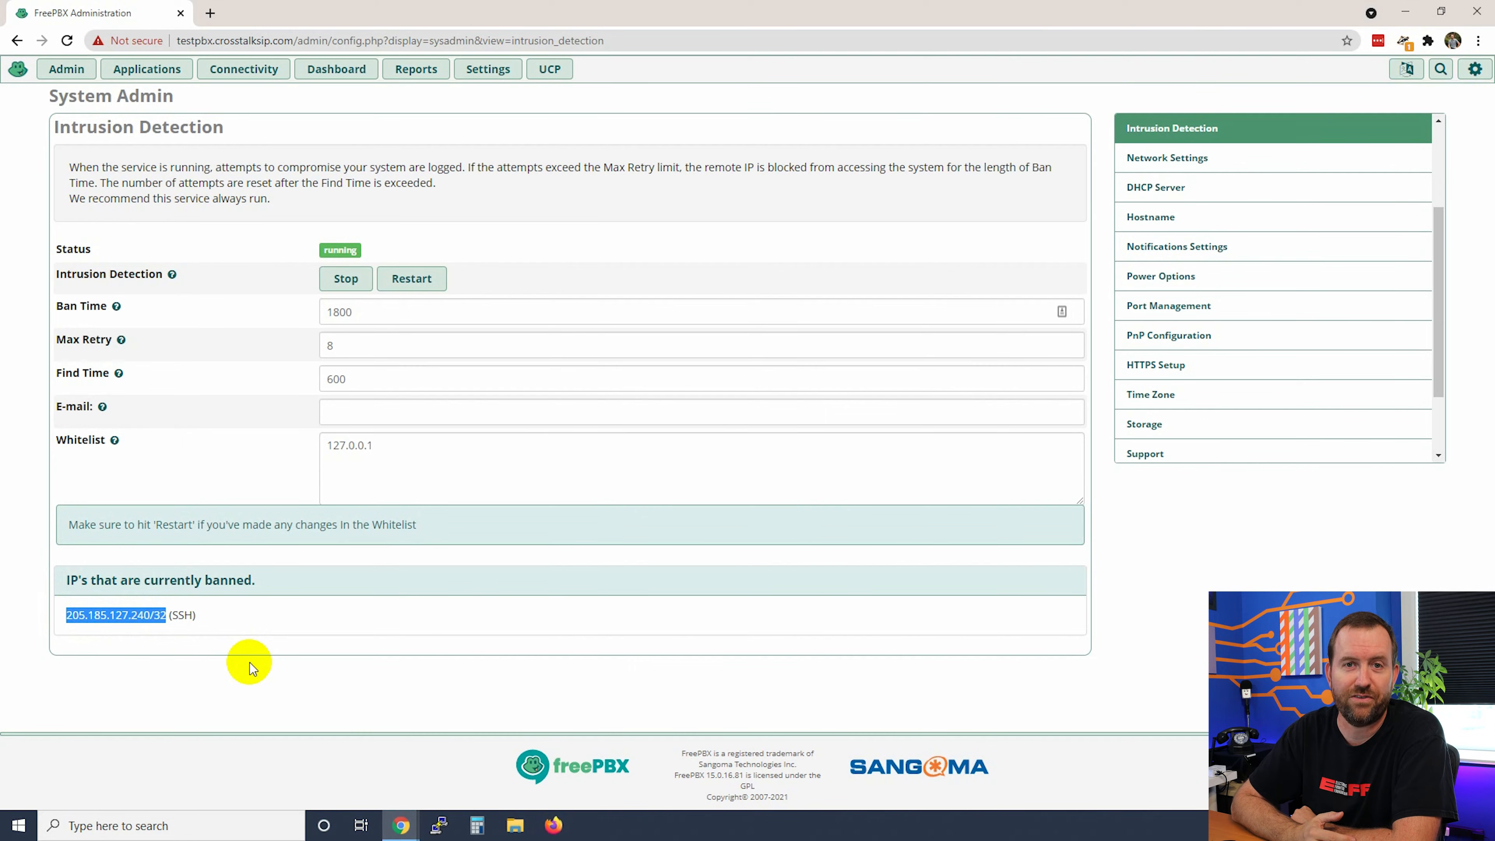
click(218, 616)
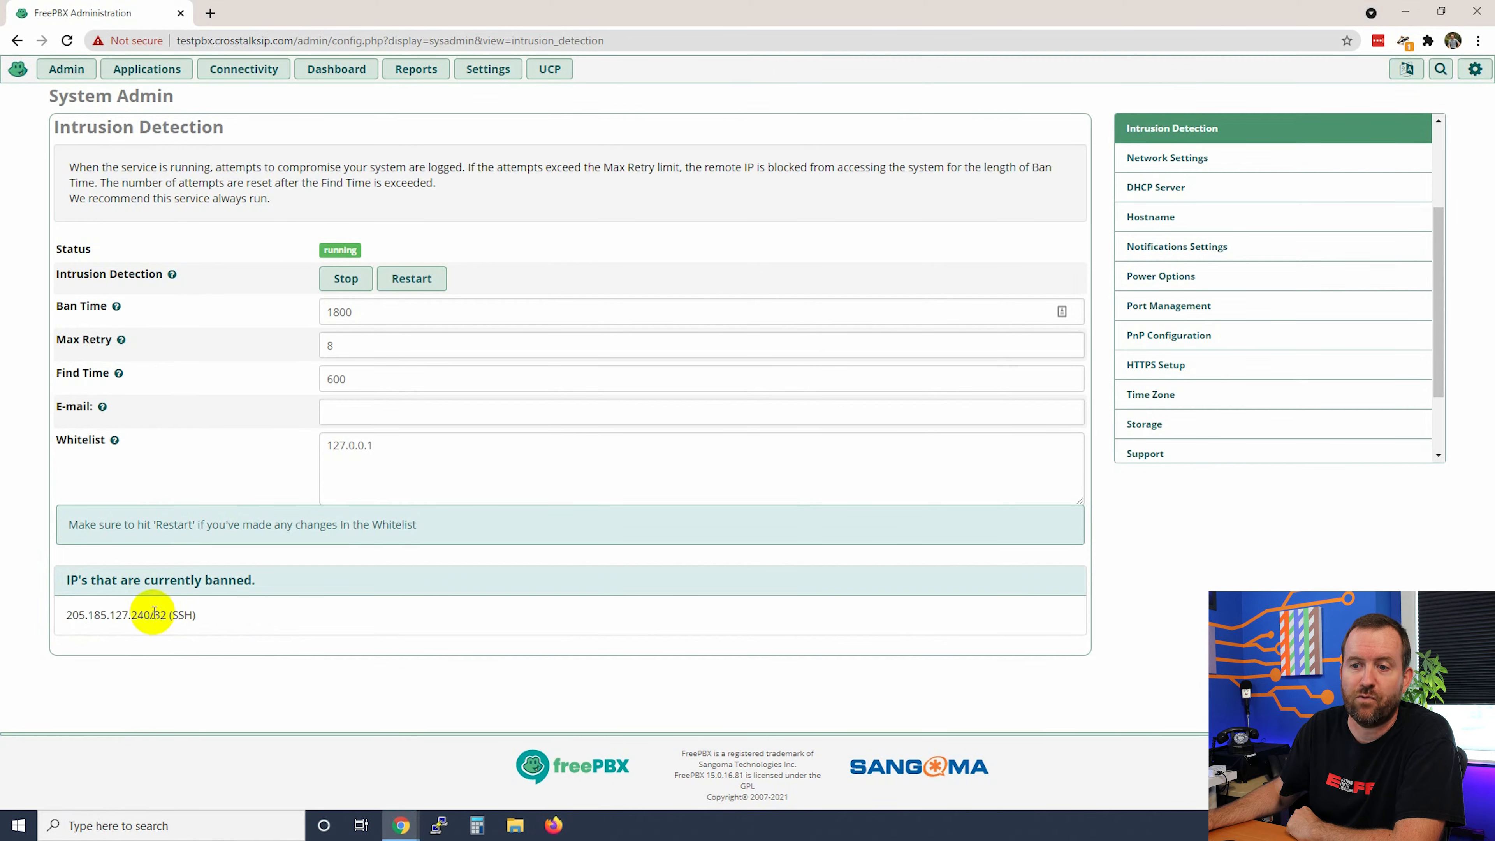
click(384, 449)
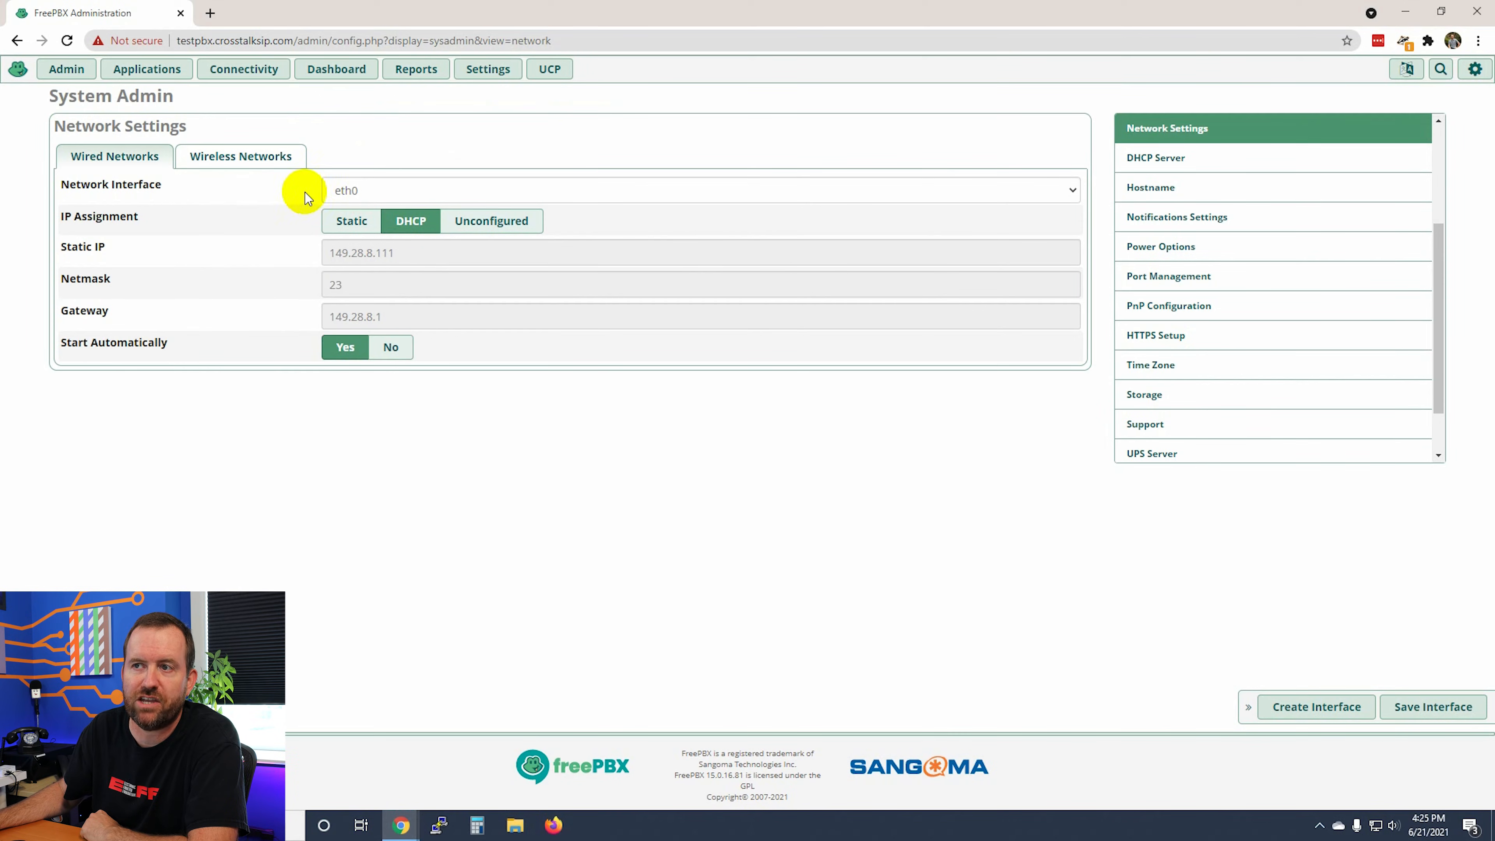
Step: Set eth0's IP assignment to Static, then go to the Hostname settings
click(344, 228)
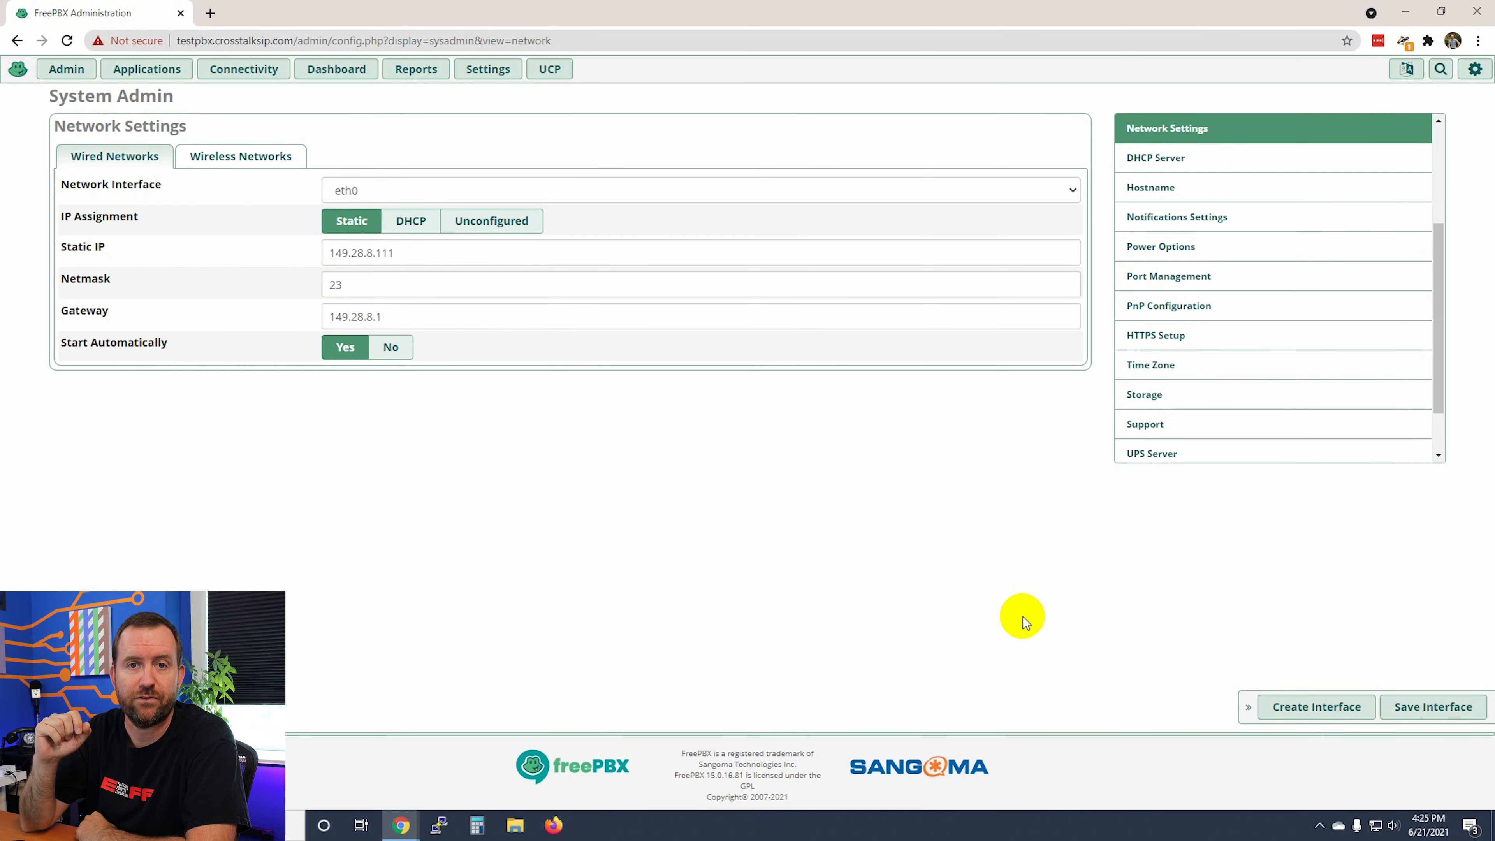
click(1151, 187)
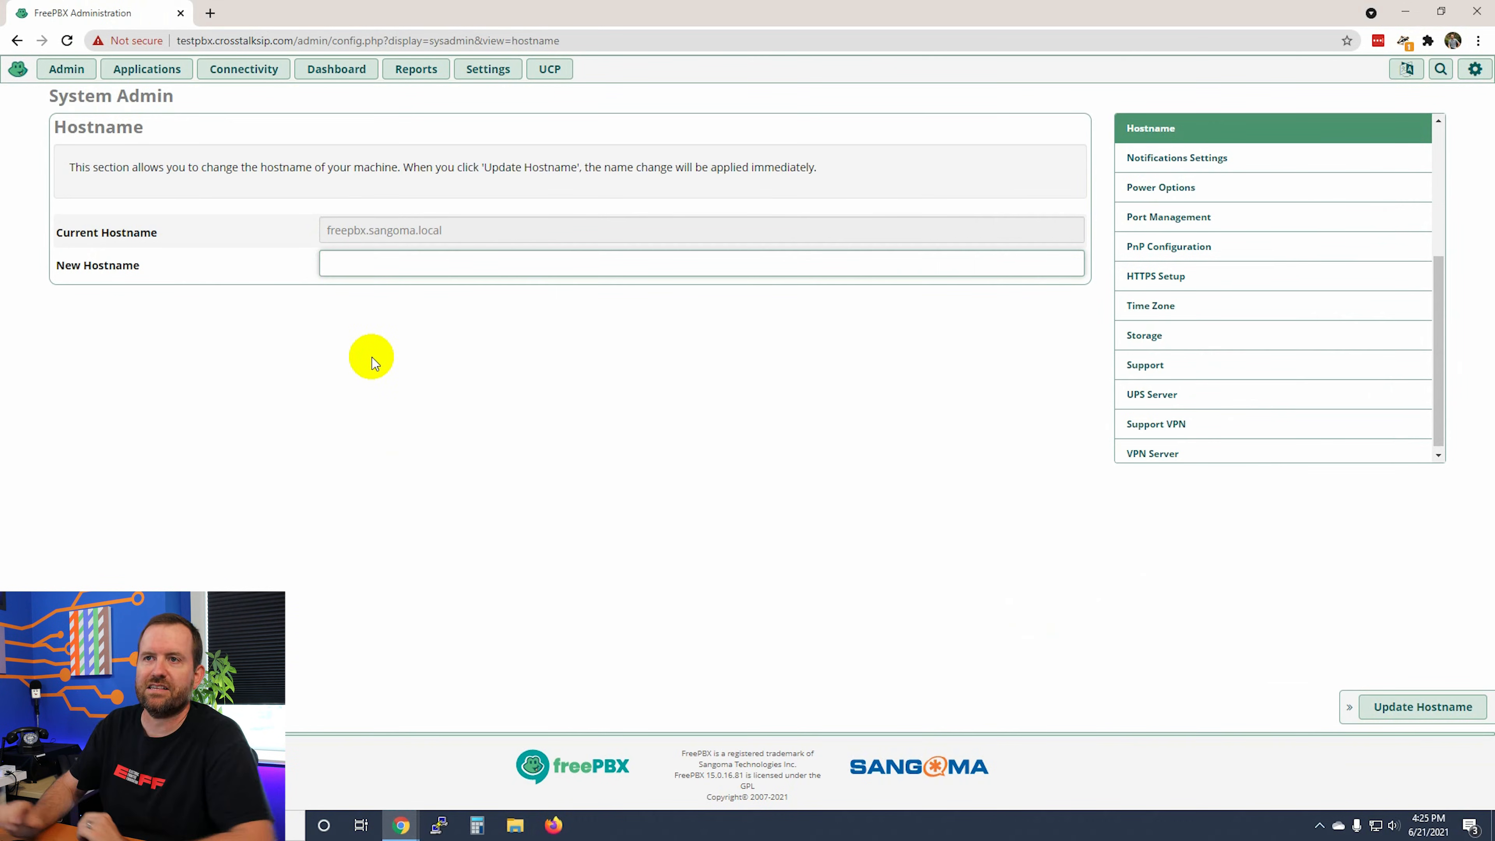
Step: Update the server hostname to 'testpbx.crosstlalksip.com', then start filling in Notifications Settings
text(testpbx.crosstl)
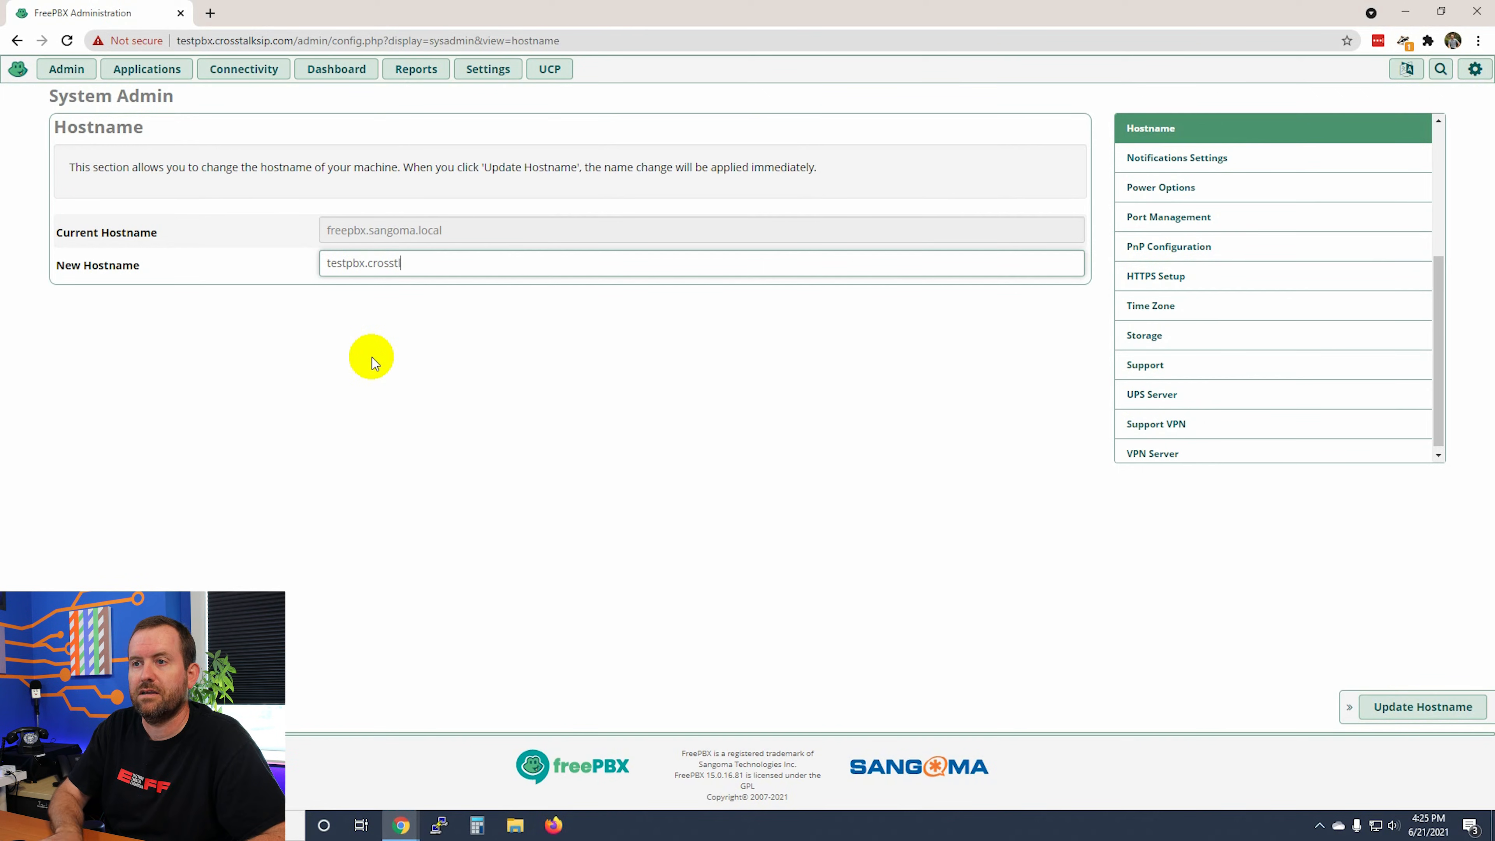
key(BackSpace)
text(alksip.com)
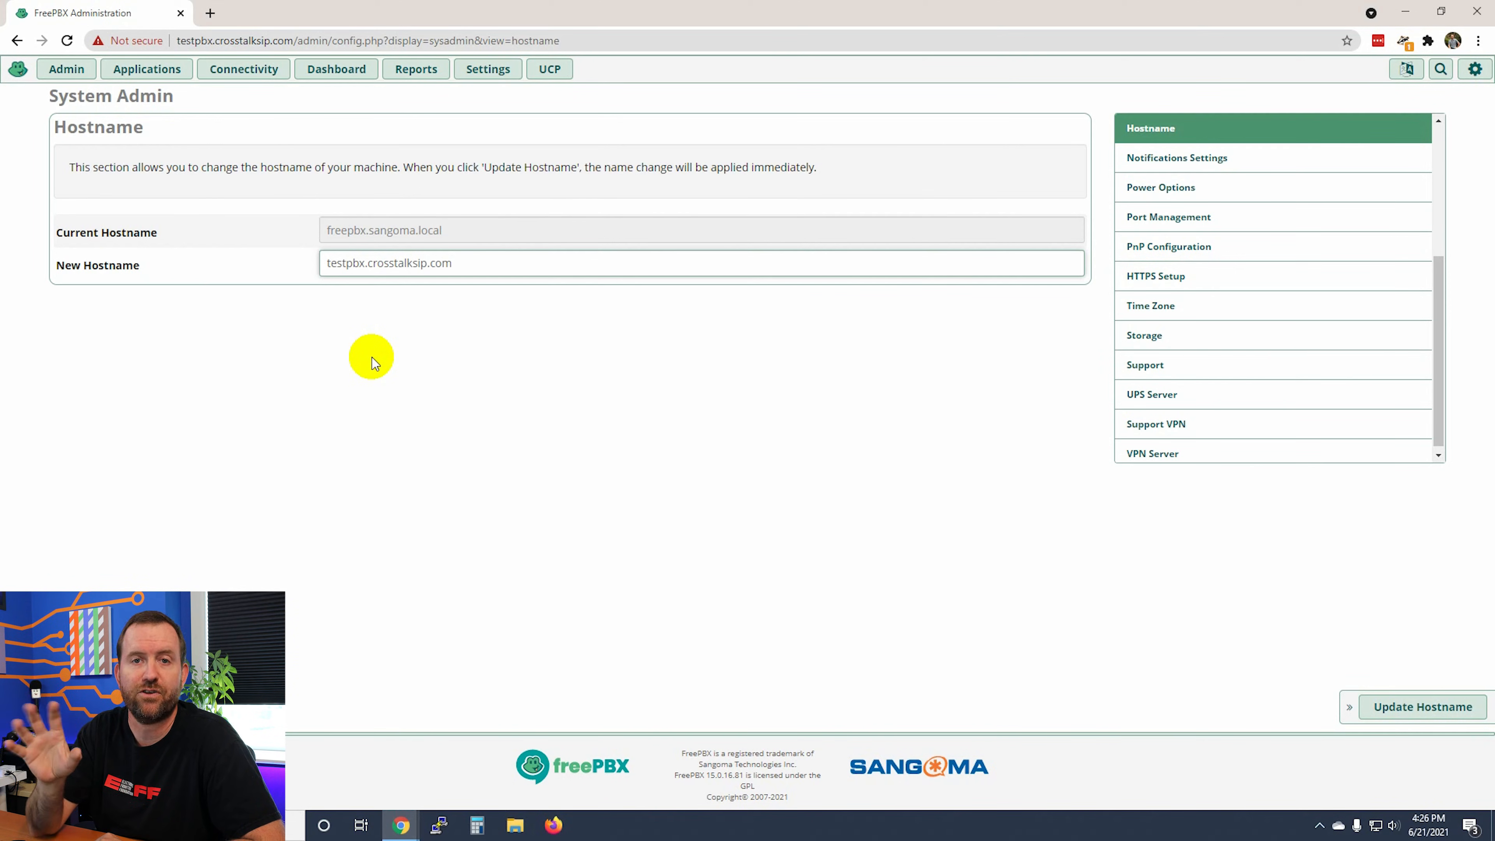
click(1390, 710)
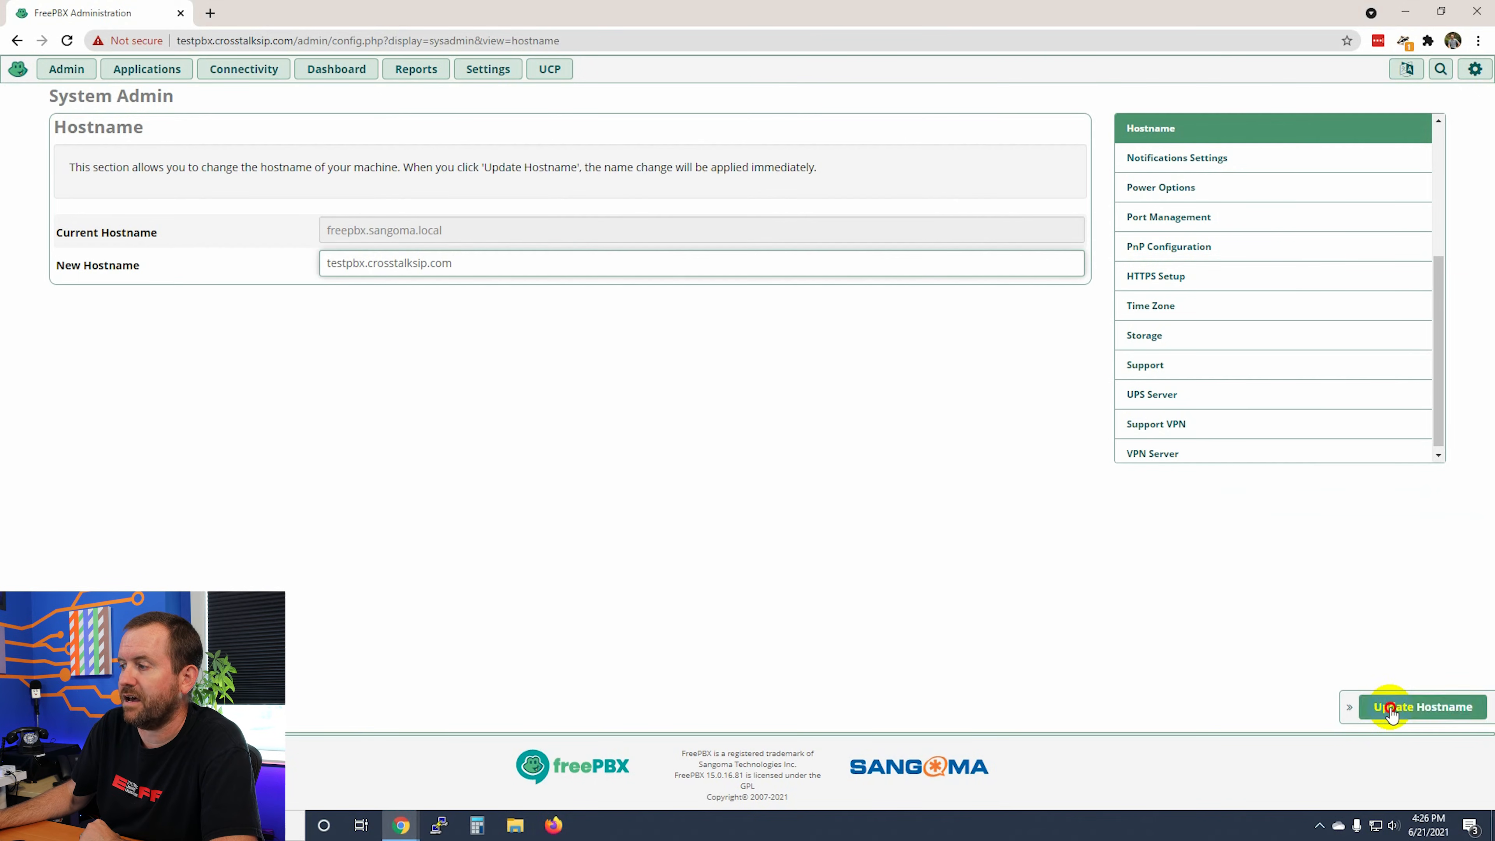
click(1127, 227)
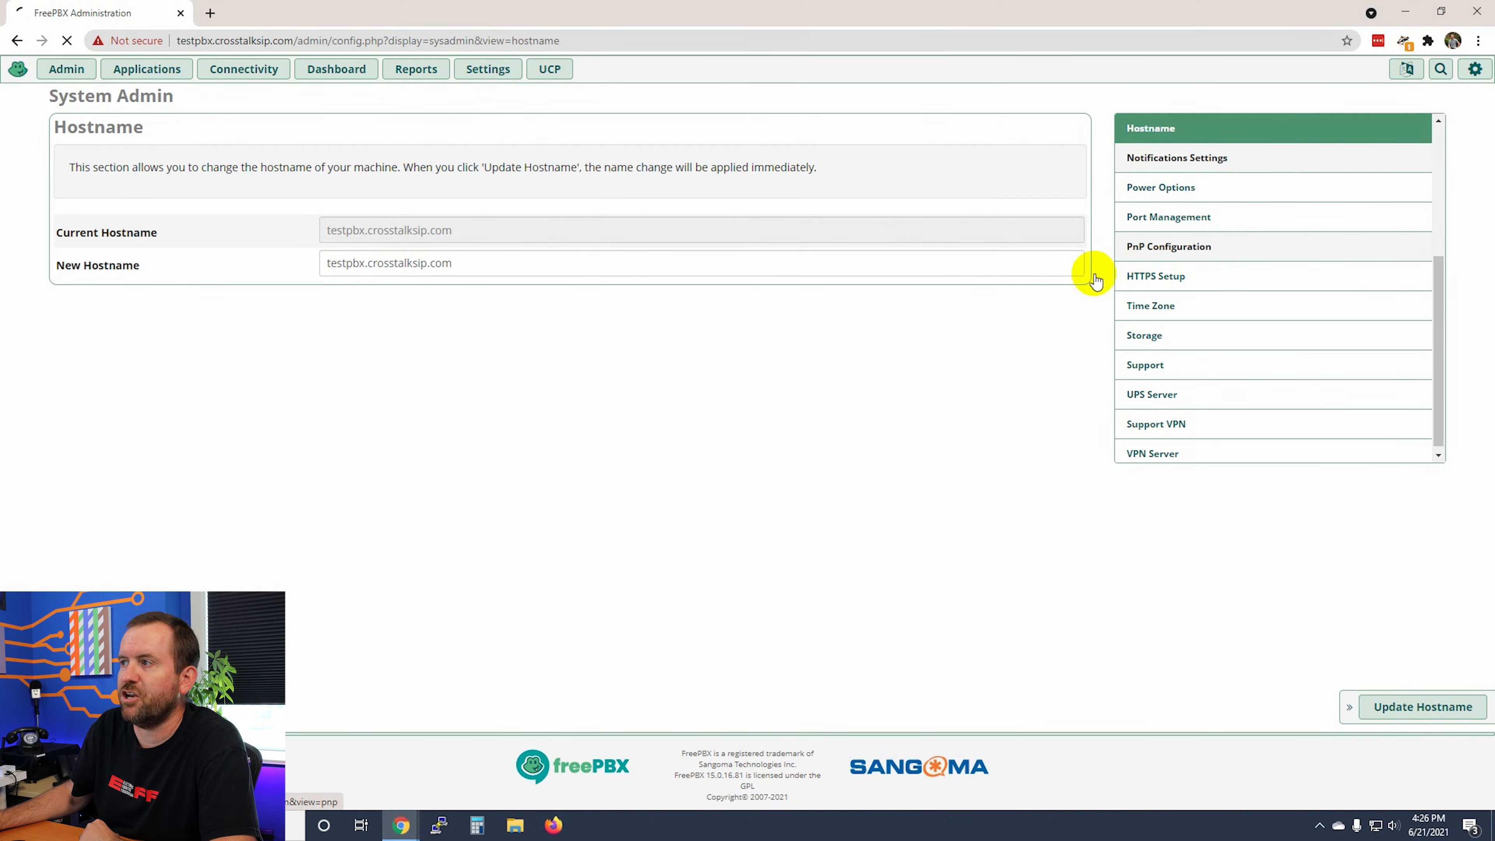
click(388, 156)
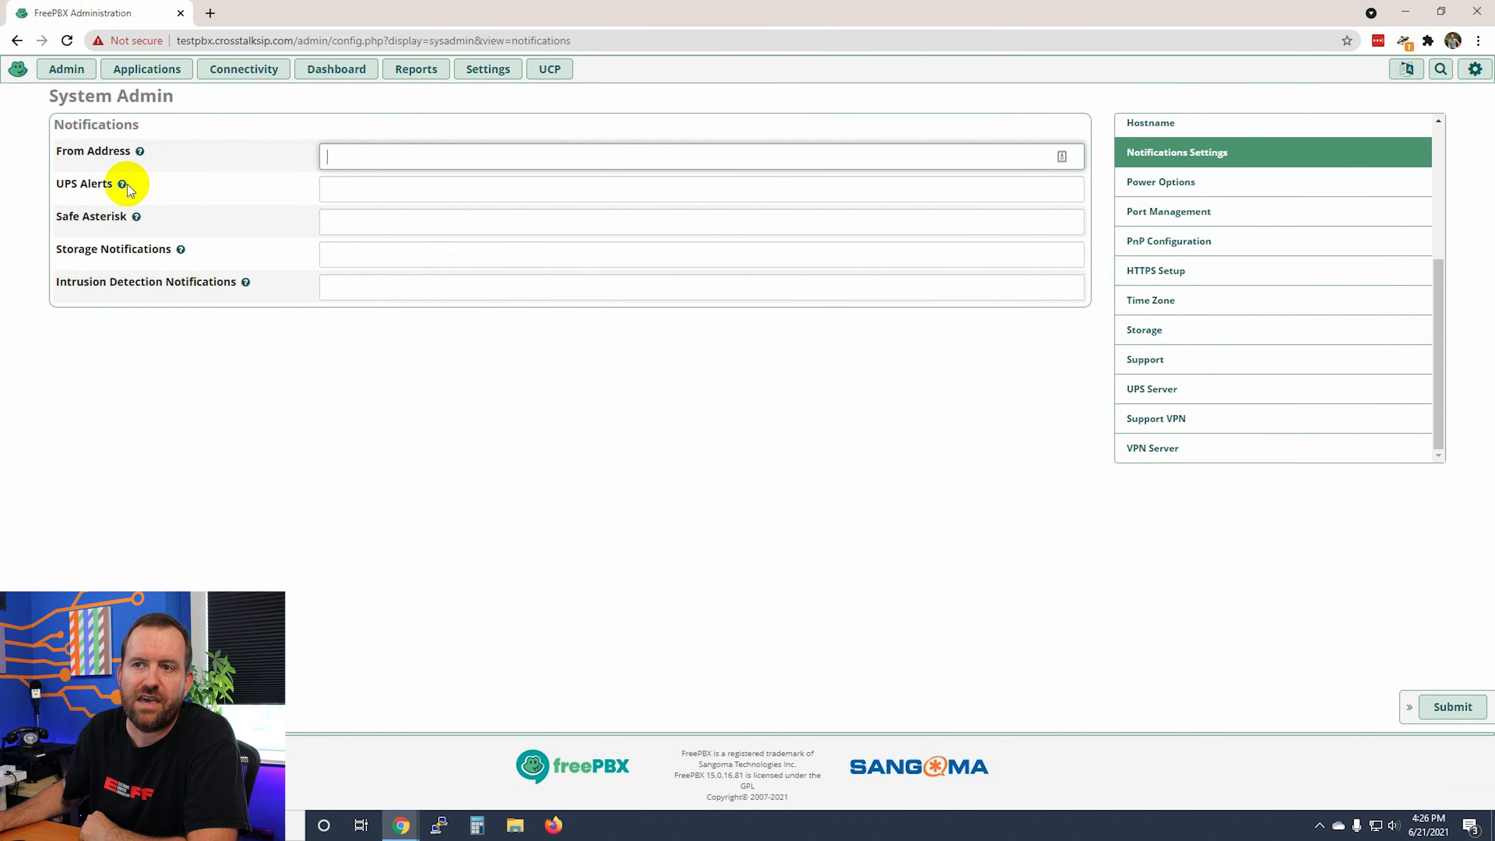
Step: Enter the sender e-mail address in the notification From Address field
mouse_move(122, 184)
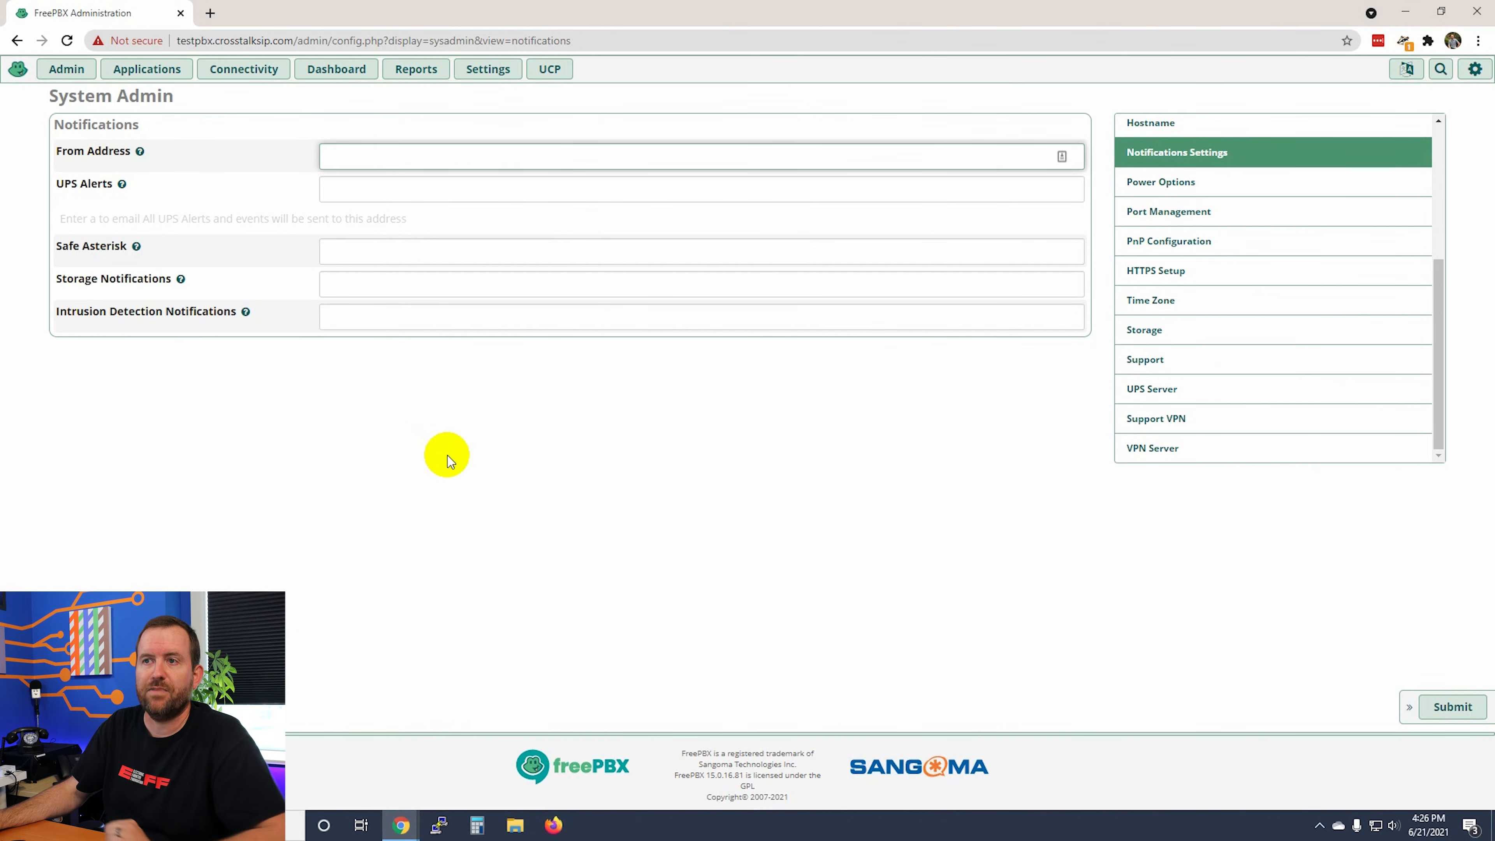
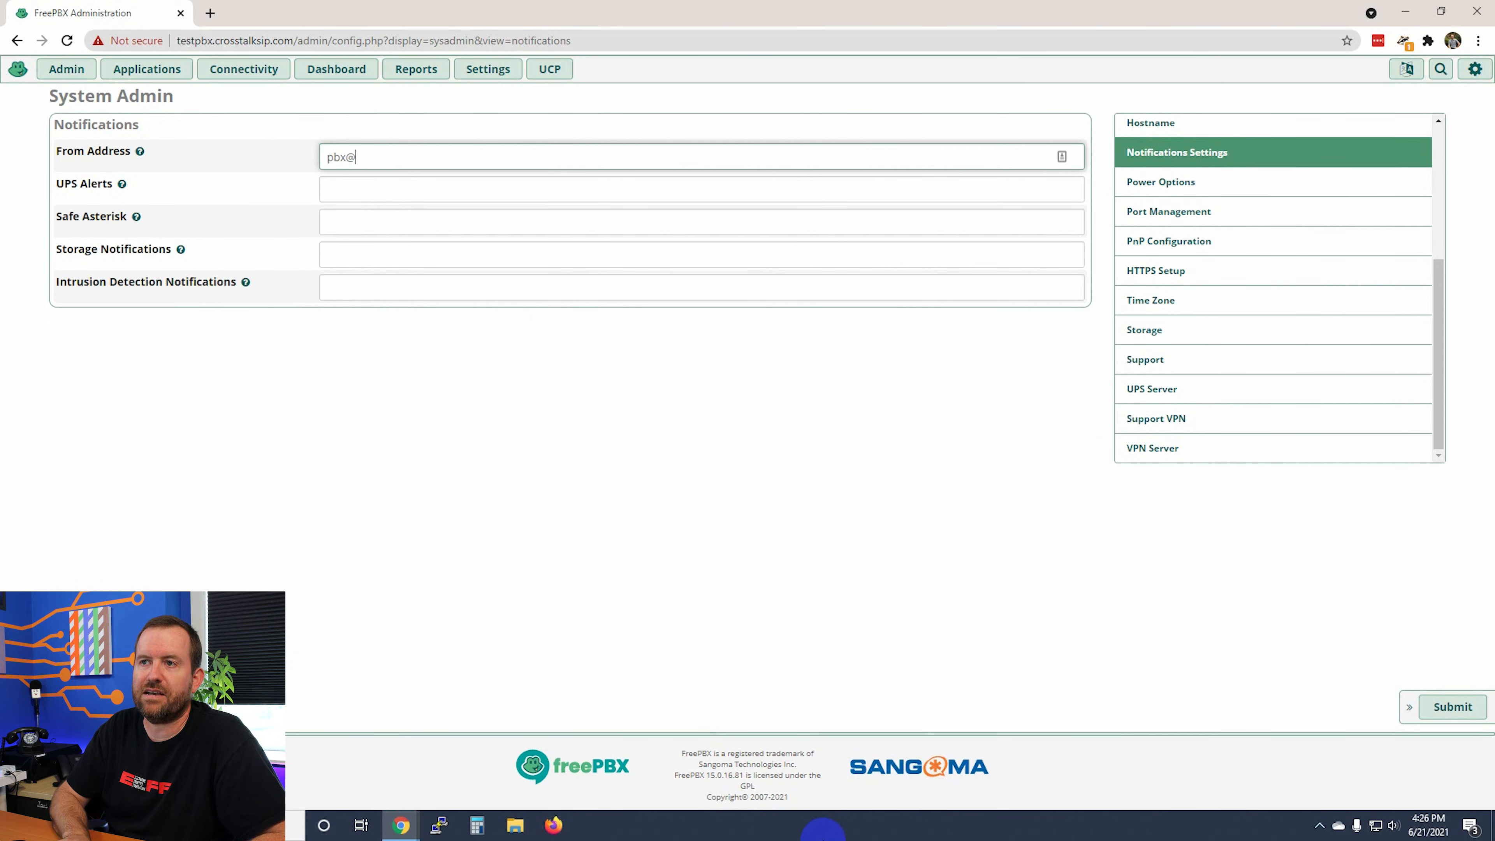
key(Tab)
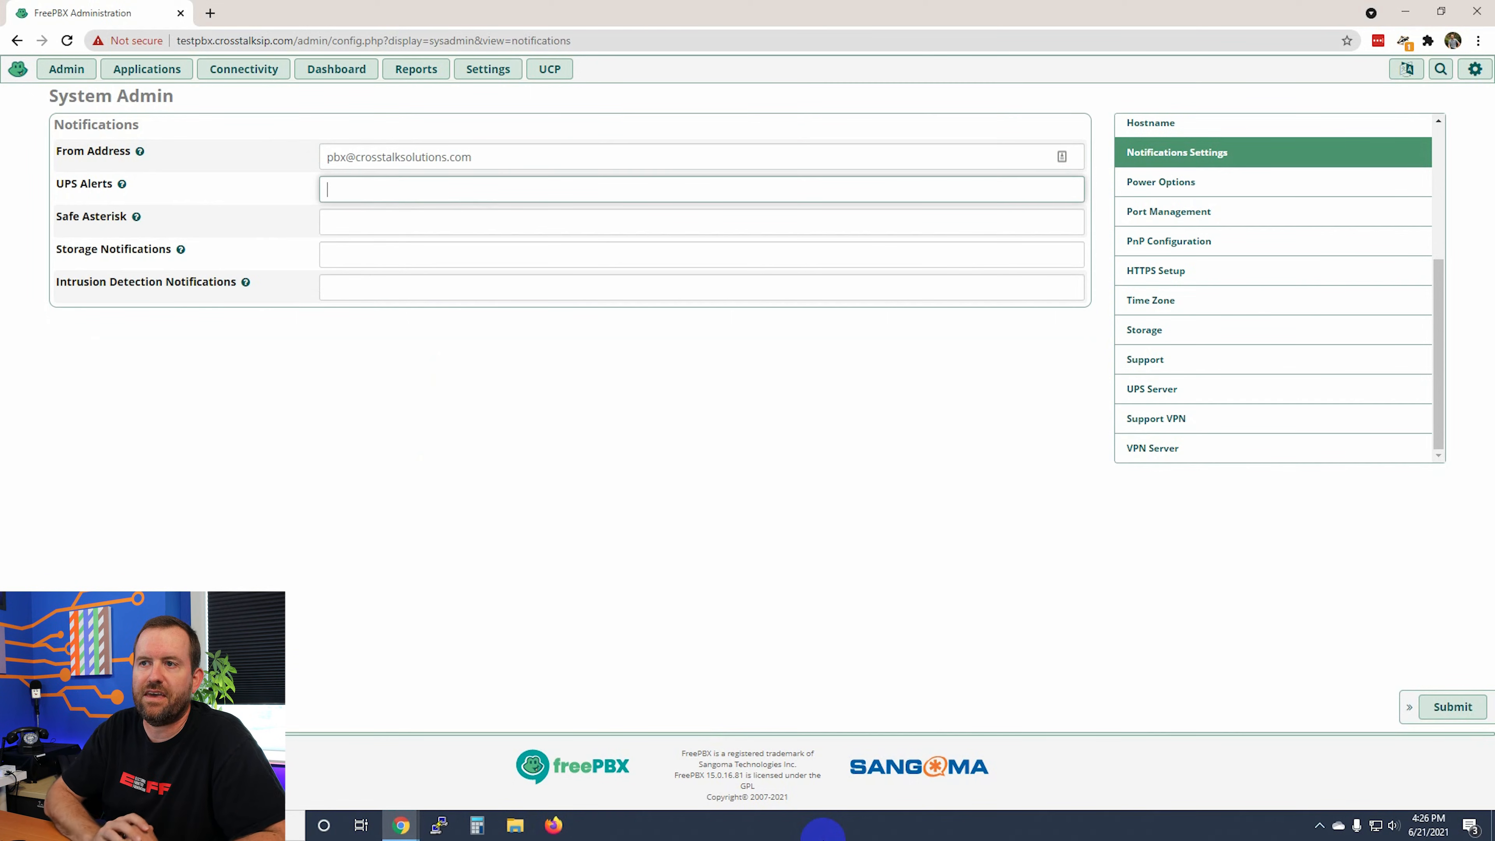
Step: Send UPS, Safe Asterisk, storage and intrusion alerts to the same admin e-mail address, then save
key(ctrl+a)
key(ctrl+c)
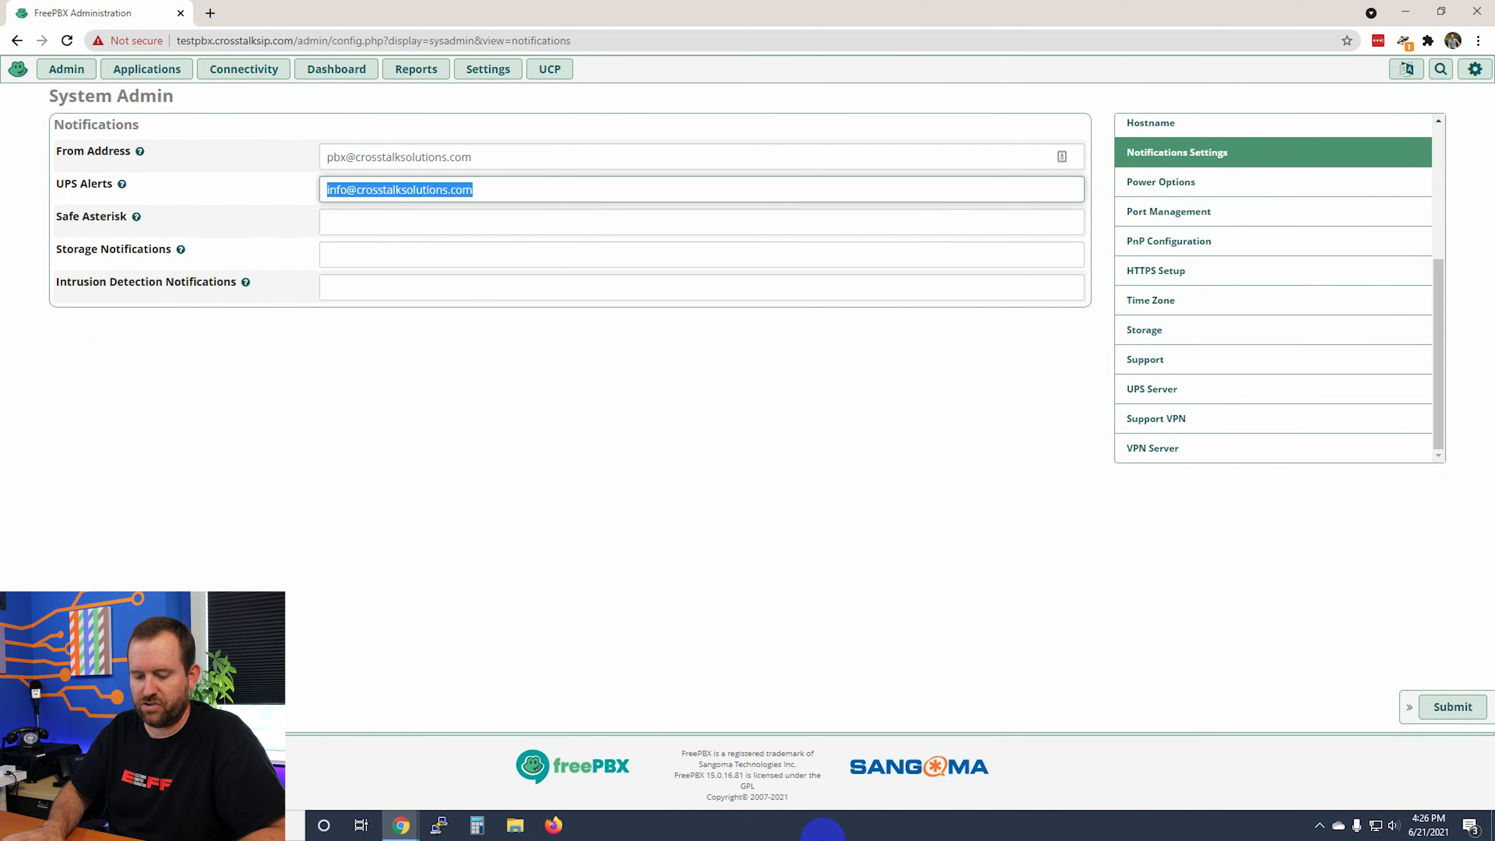
key(Tab)
key(ctrl+v)
key(Tab)
key(ctrl+v)
key(Tab)
key(ctrl+v)
click(1440, 710)
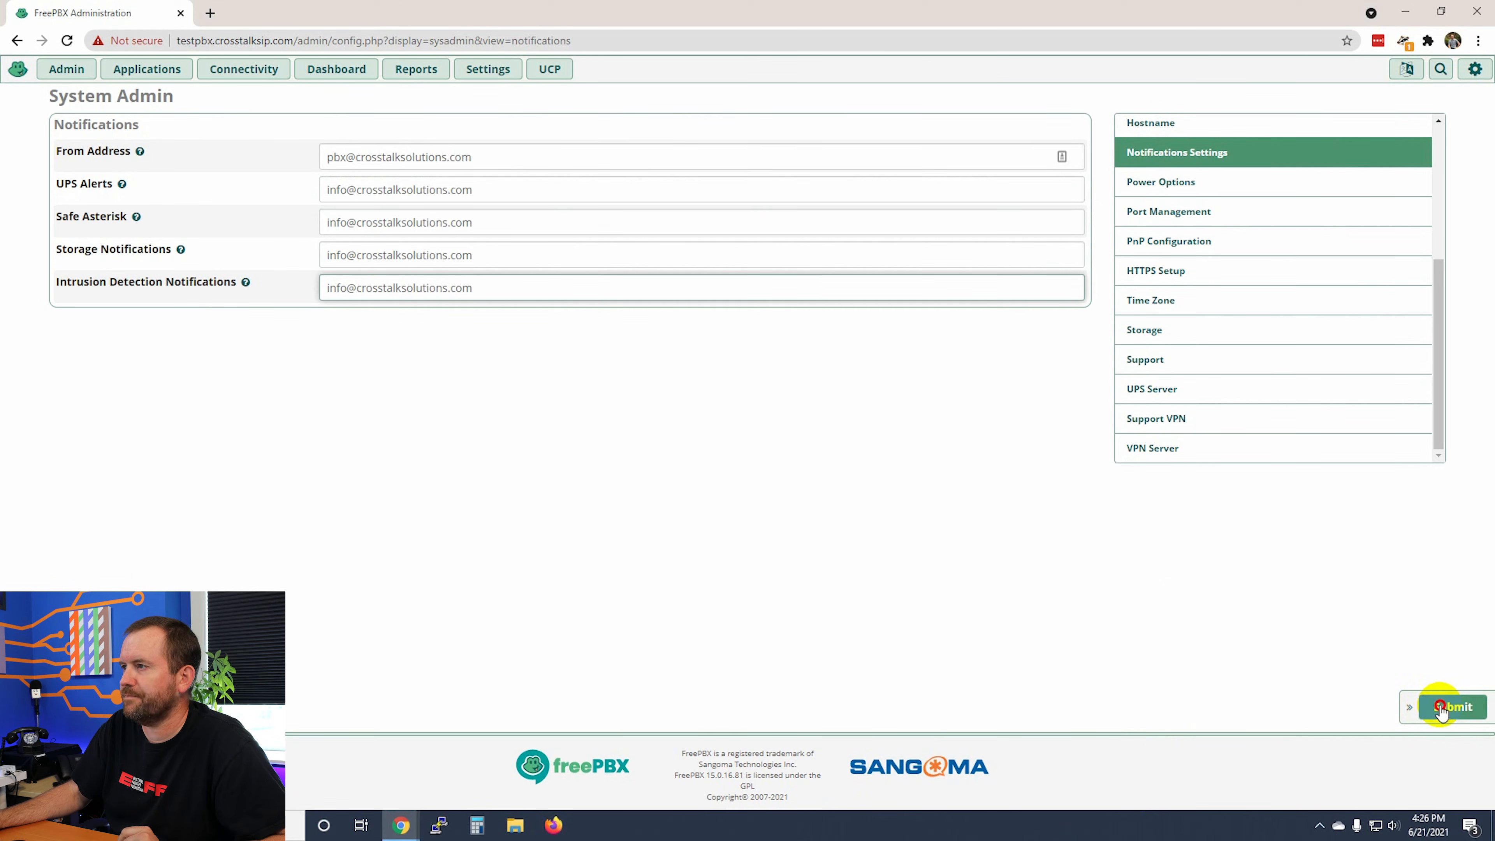
Step: Set PnP Server Status to Disabled, then go to the Time Zone page
click(1173, 244)
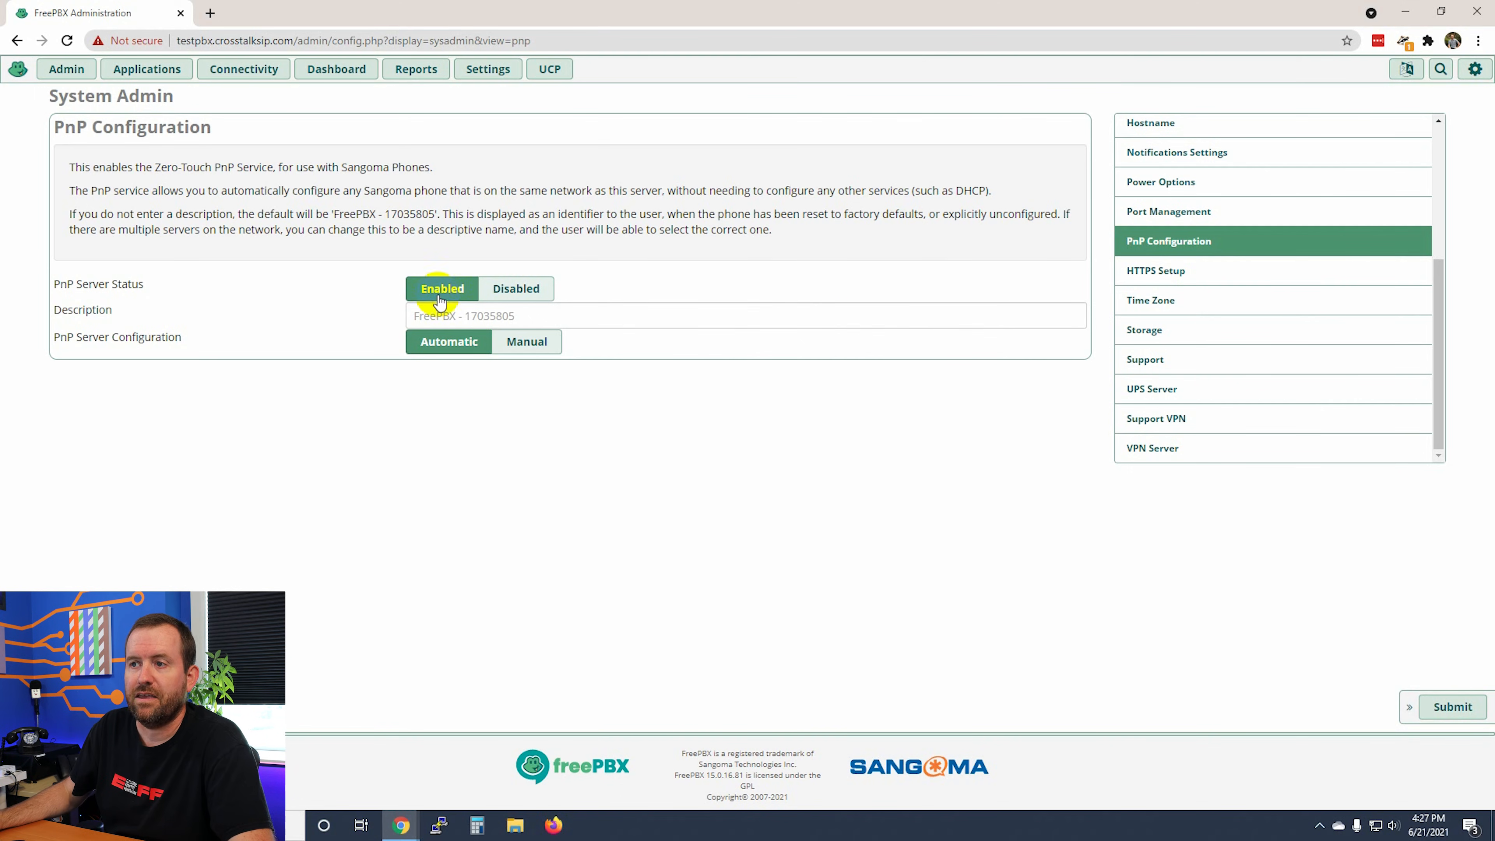
click(513, 289)
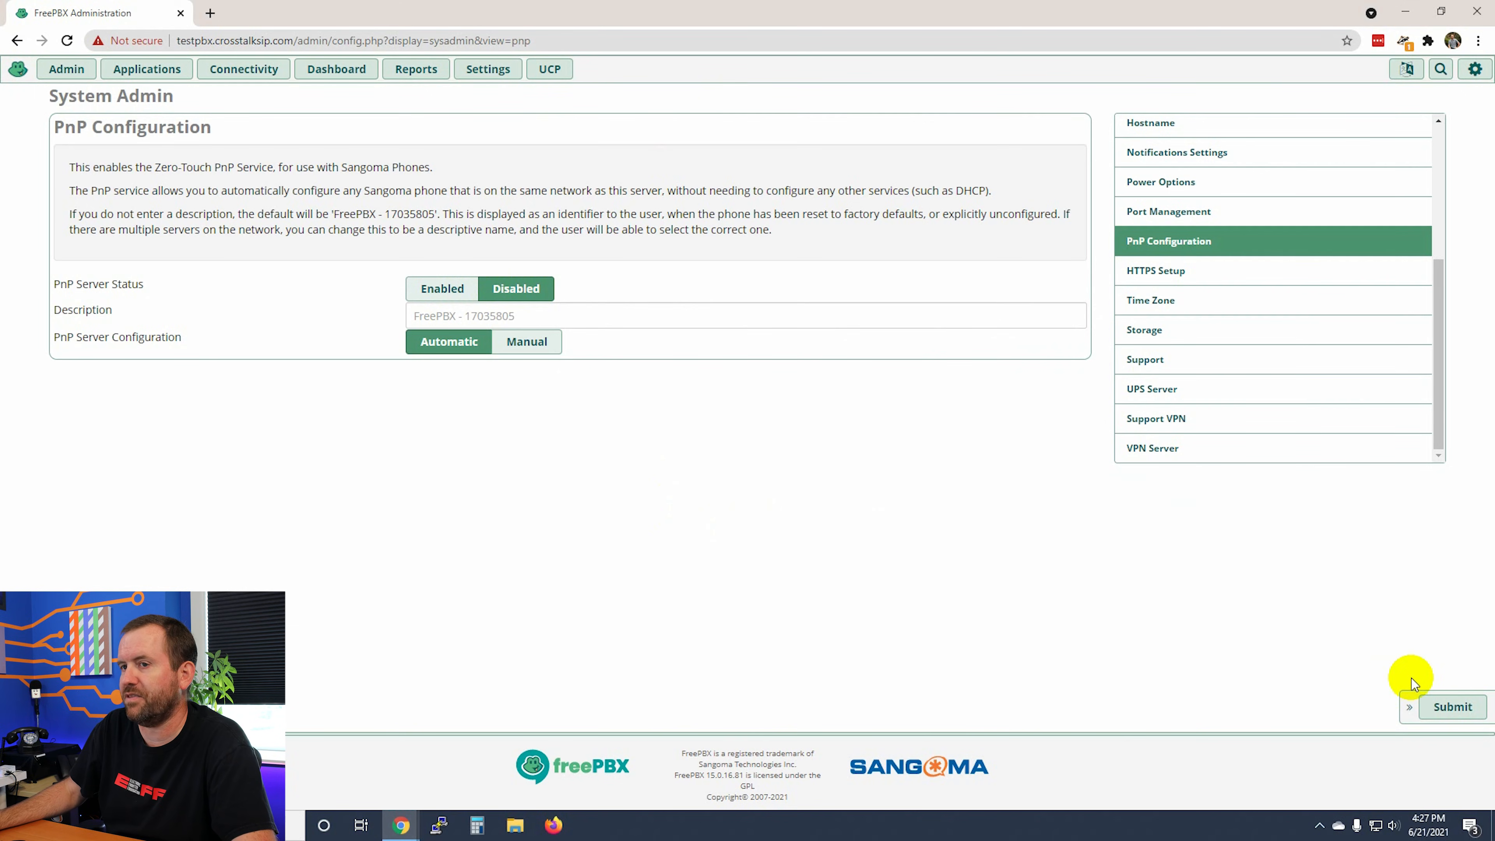
click(1163, 305)
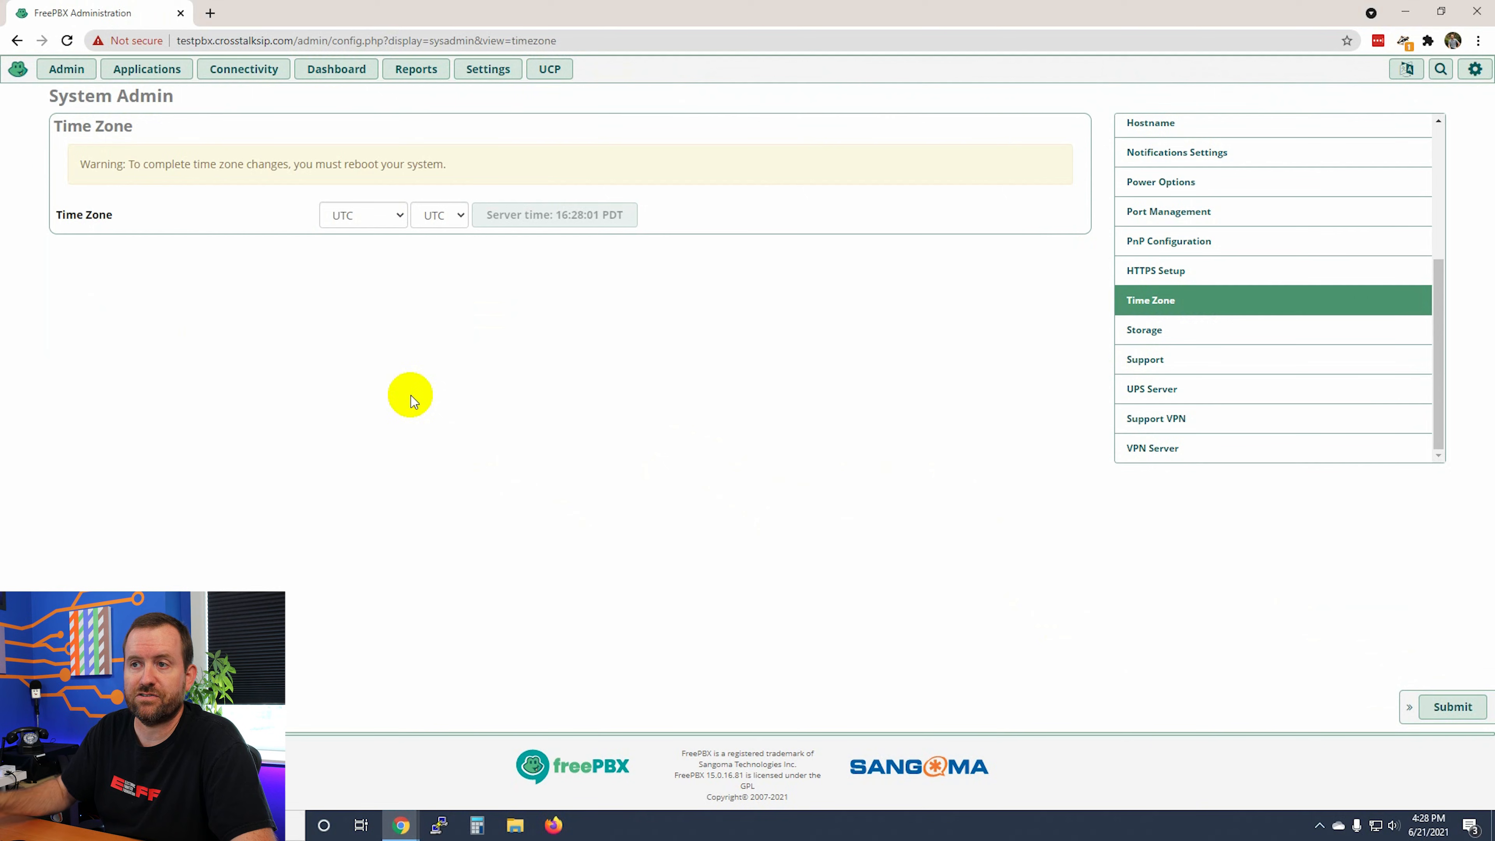
Step: Set the server time zone to America/Los_Angeles, save it, and open Power Options
click(395, 214)
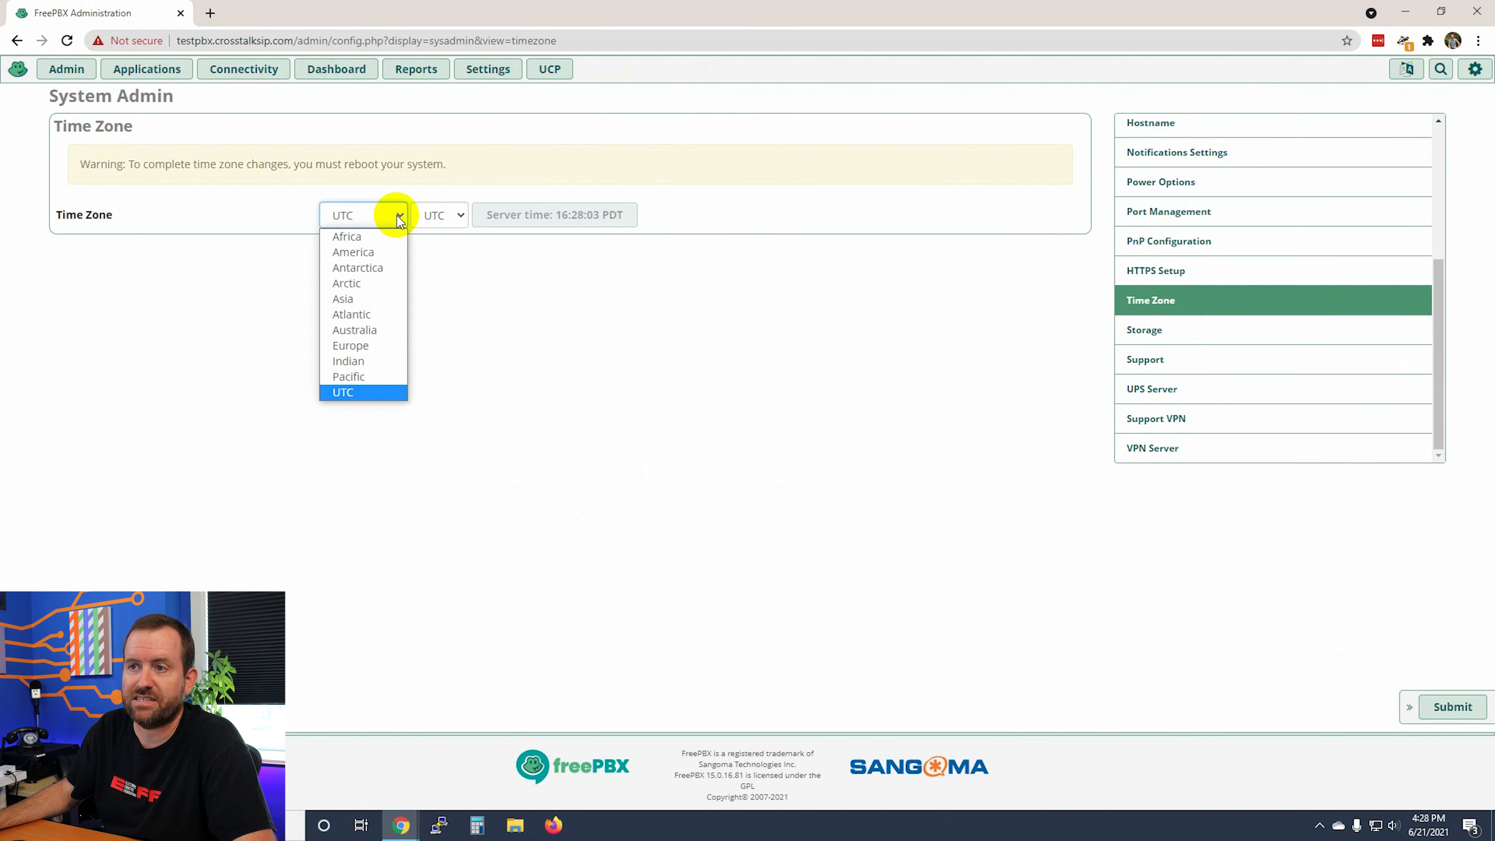
click(386, 255)
click(481, 215)
scroll(492, 365, down, 10)
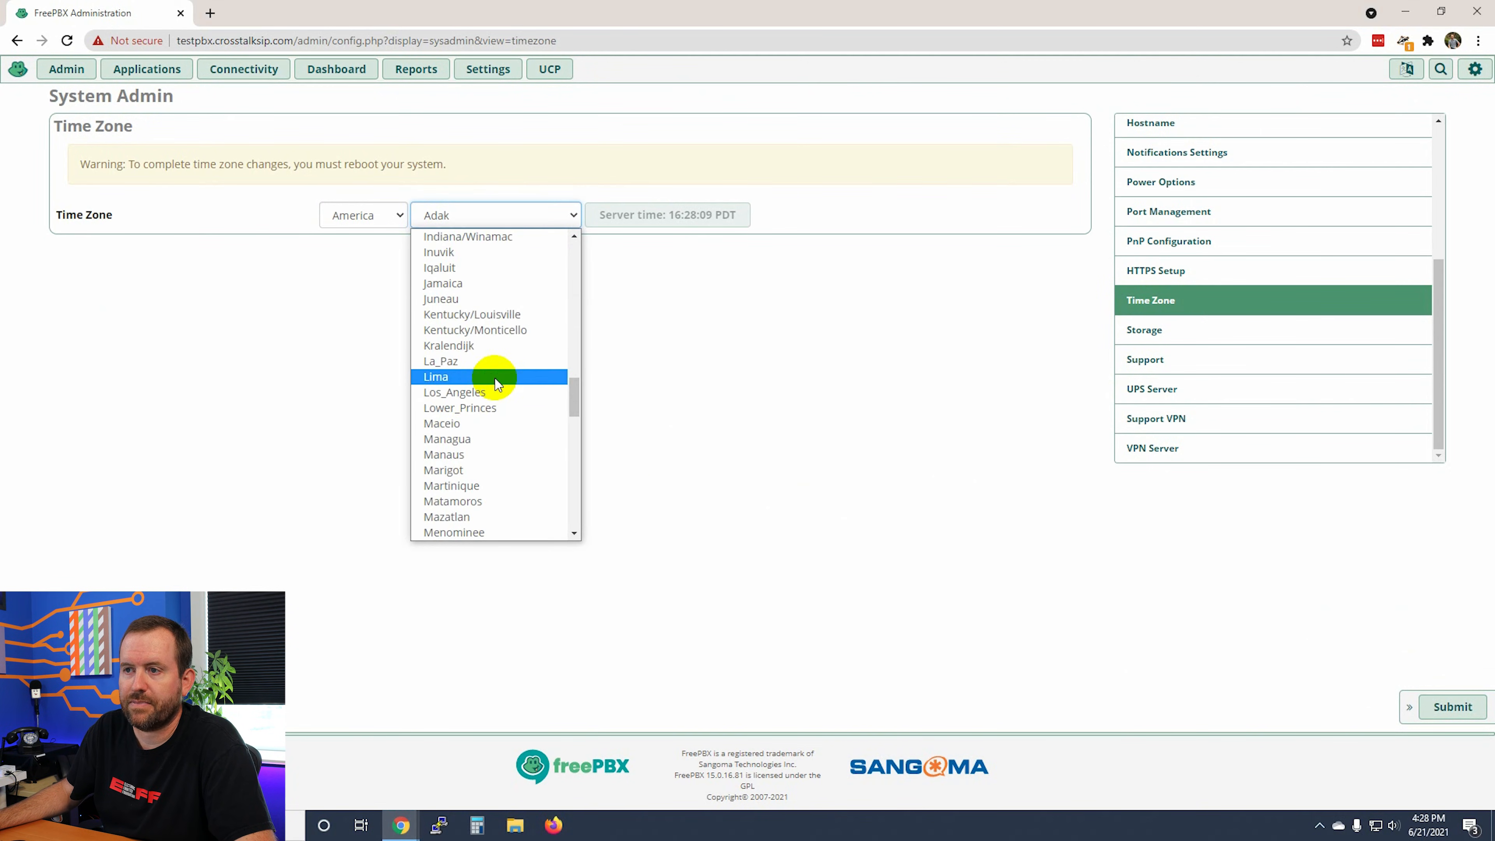
click(495, 391)
click(1416, 700)
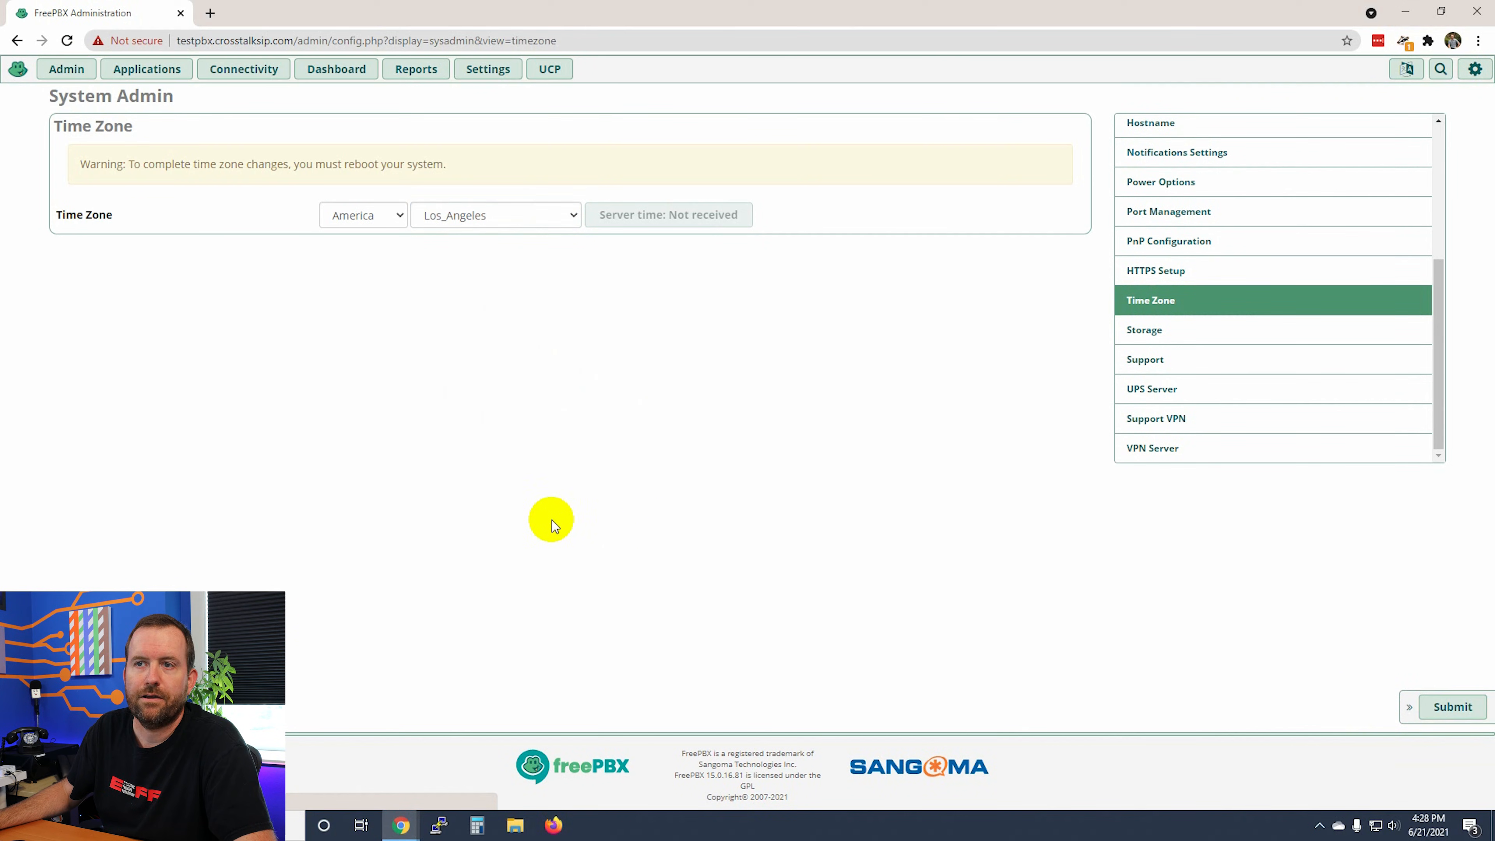
drag(82, 164, 446, 166)
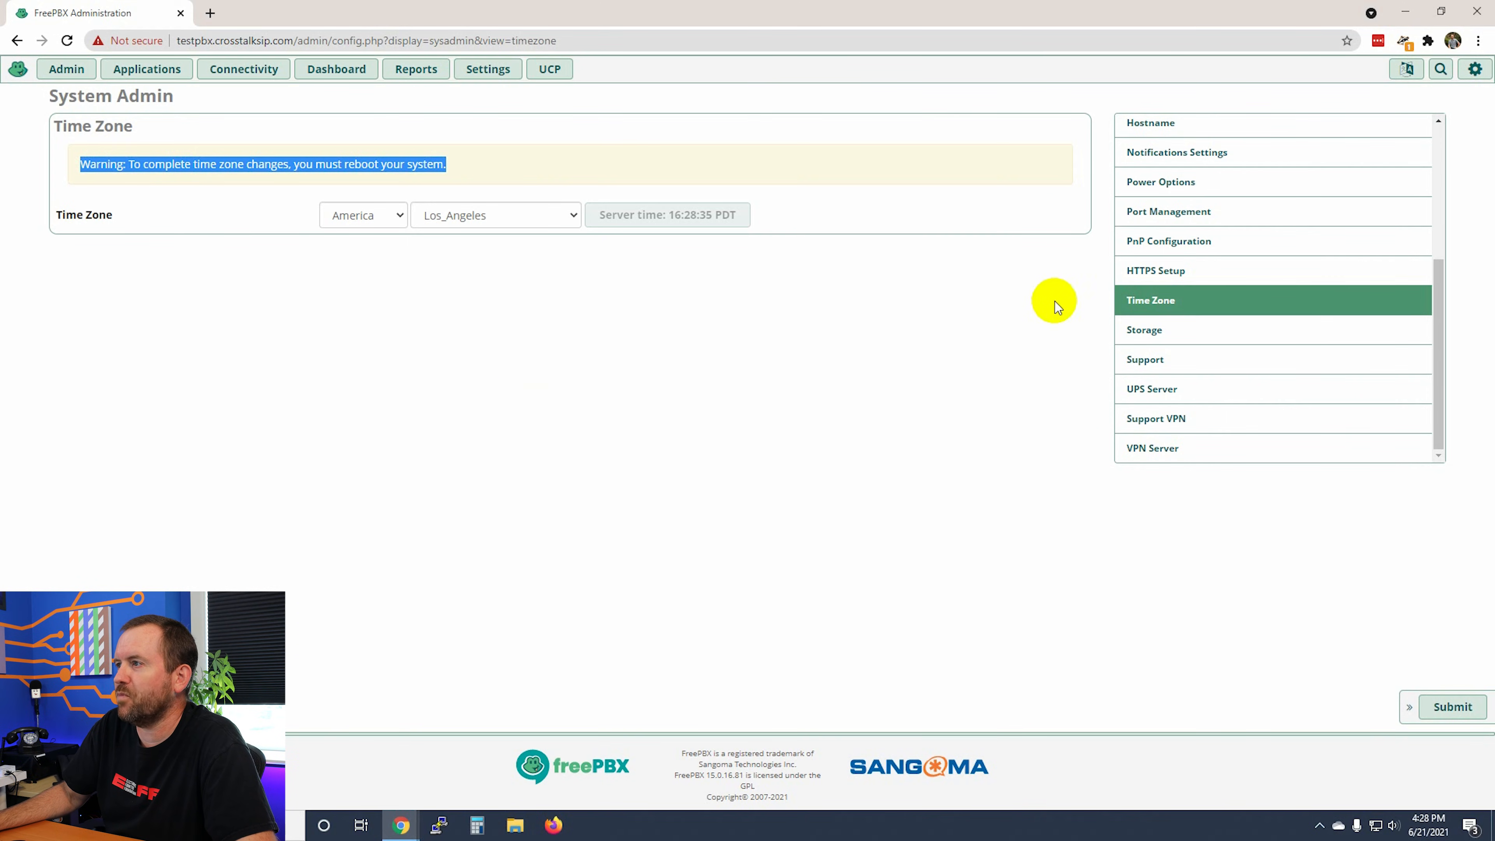
click(1157, 187)
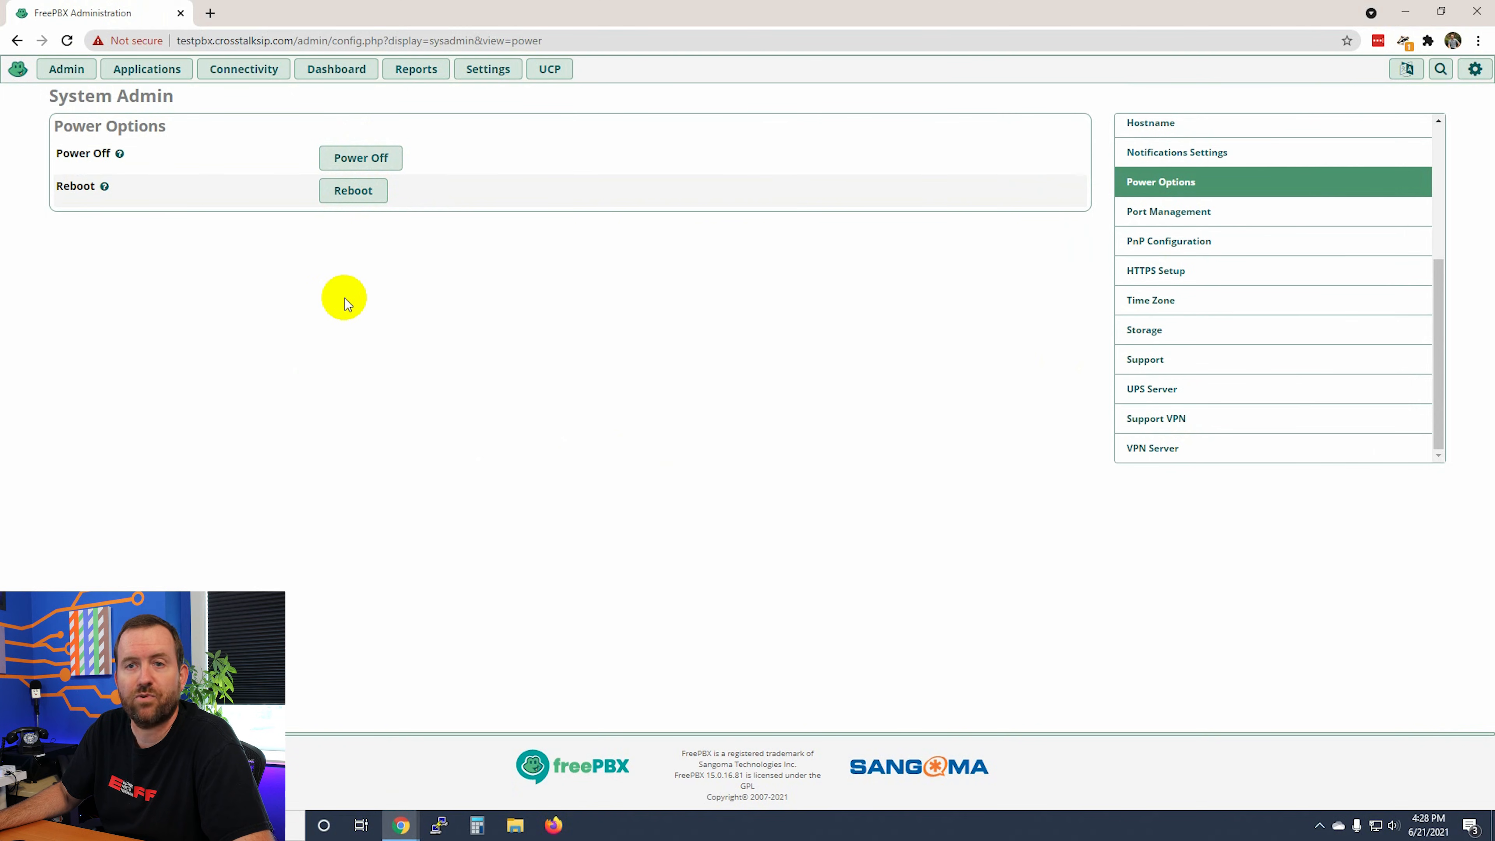
Step: Reboot the server, accepting the call-outage warning and confirming with 'reboot'
click(347, 197)
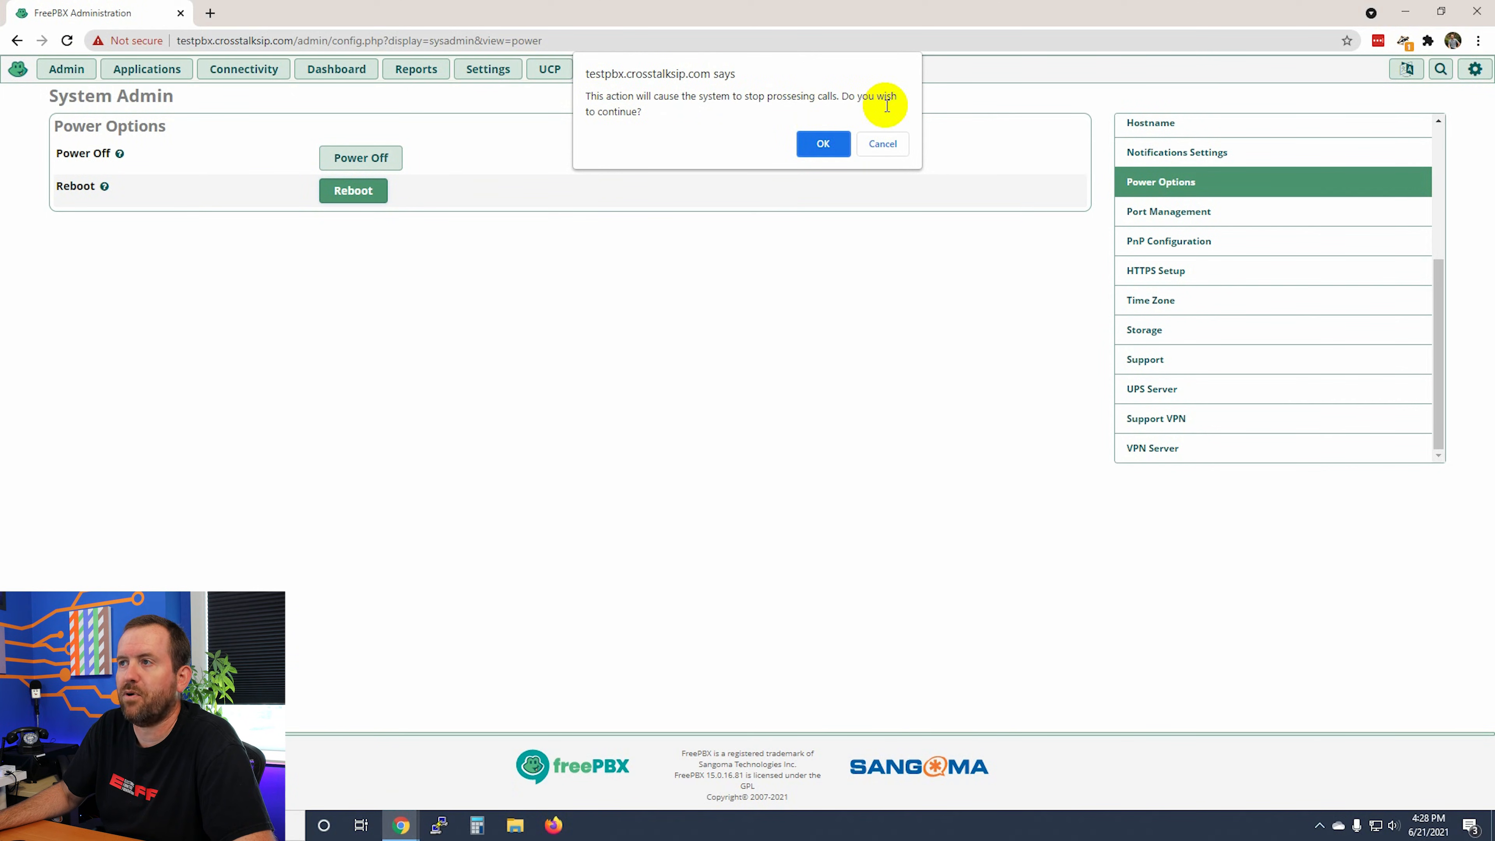
click(822, 143)
text(reboot)
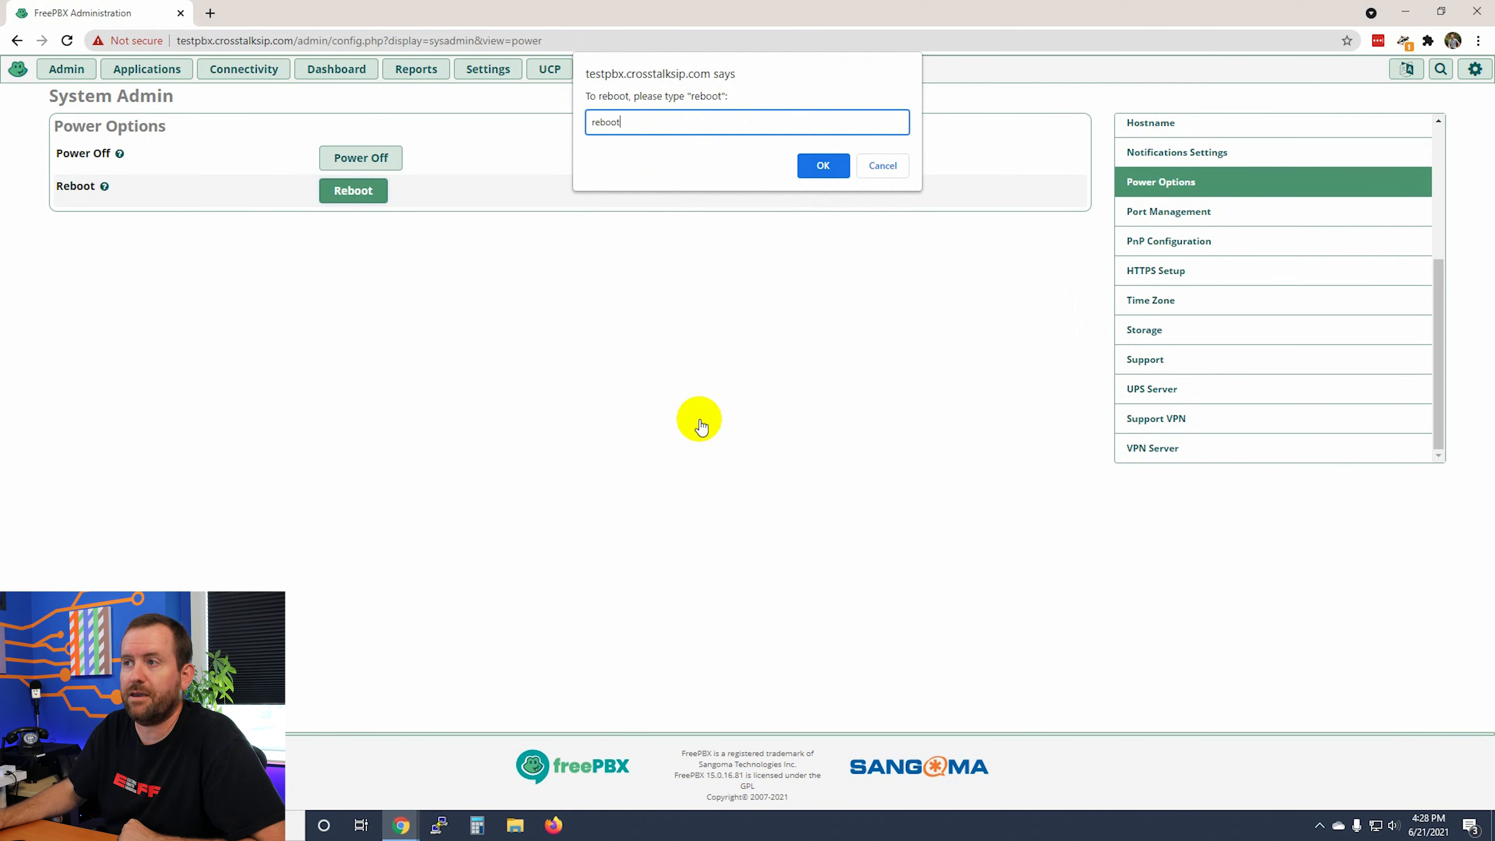
click(810, 169)
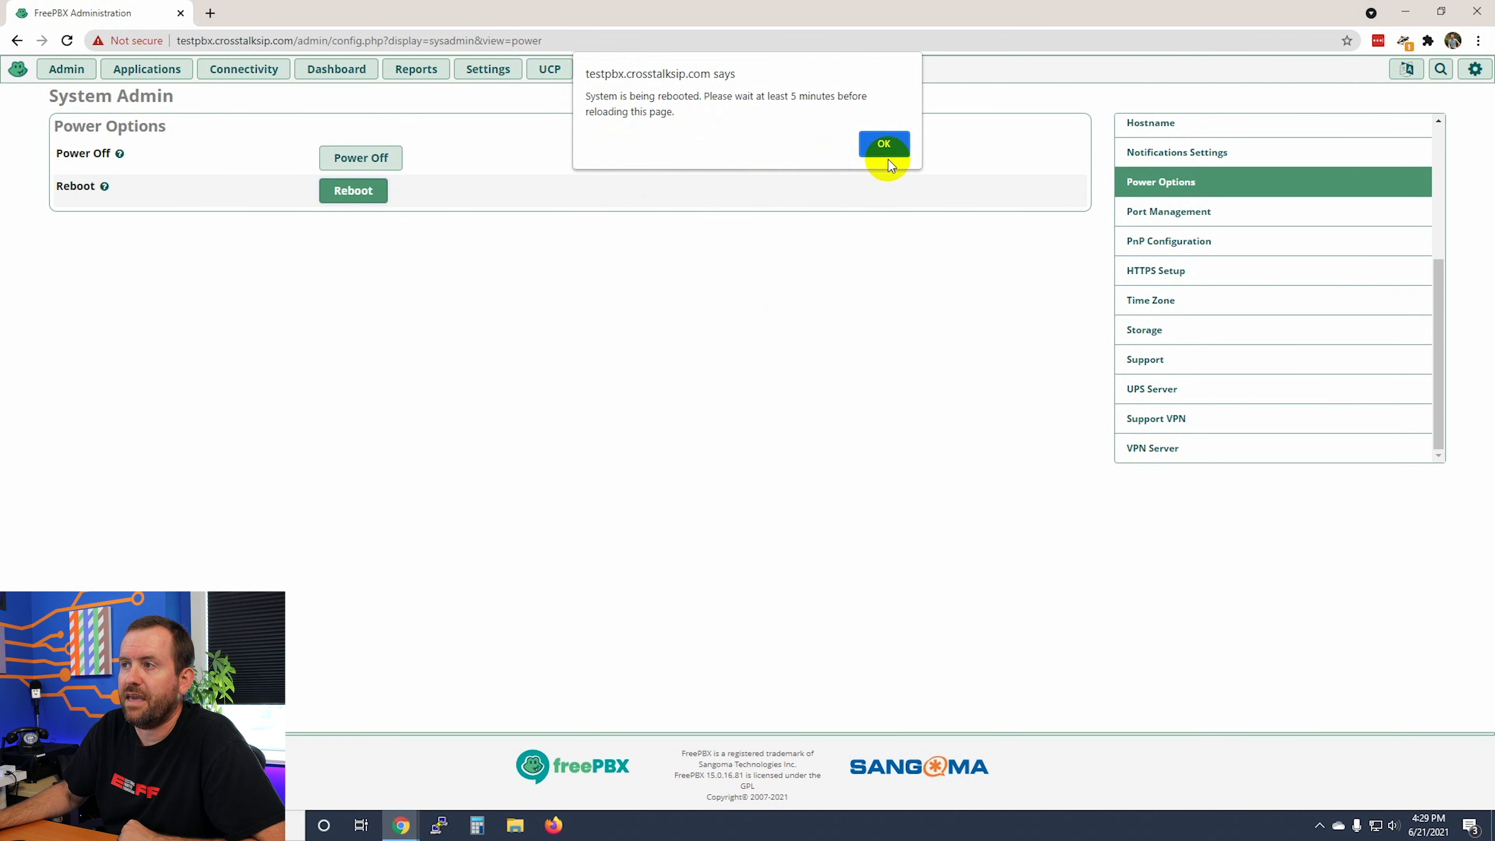
click(883, 143)
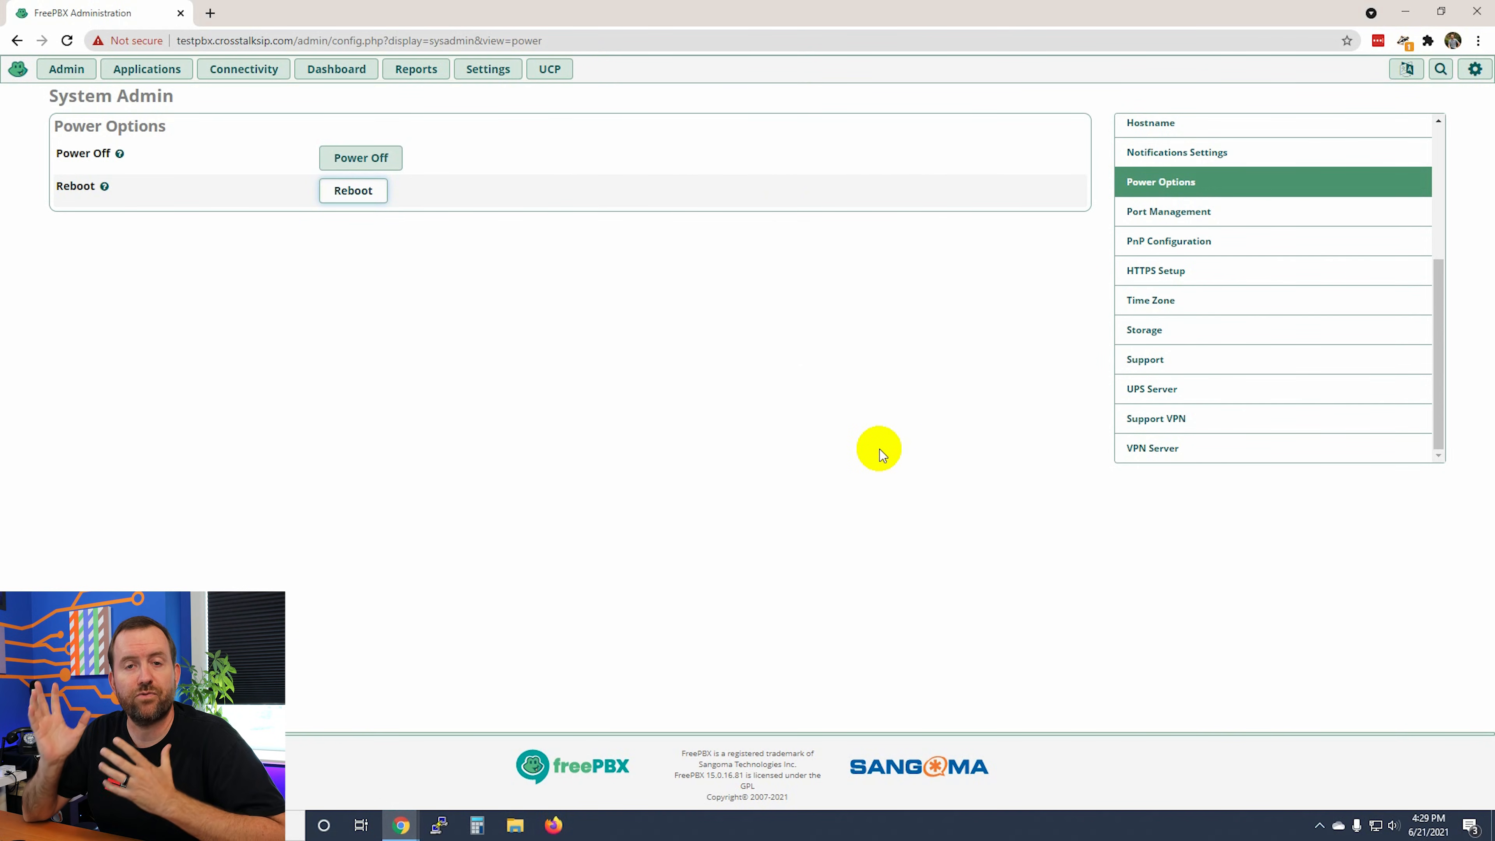